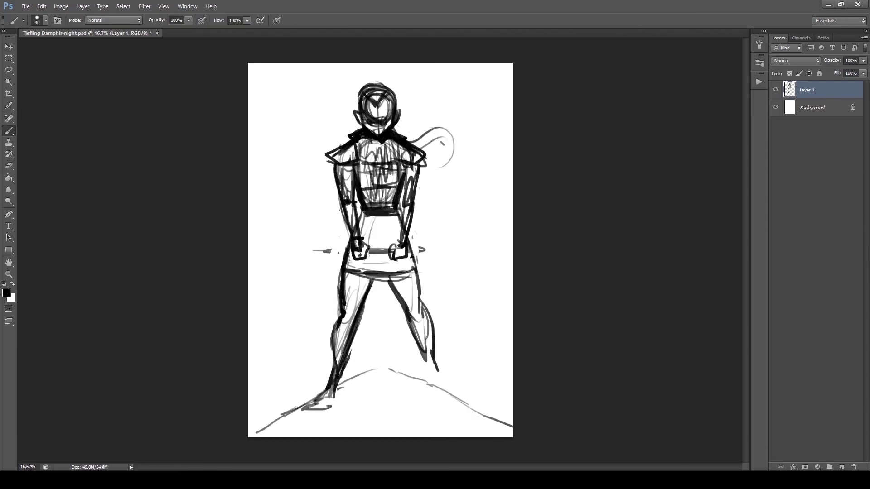
Step: Save the file, hide the Layer 1 pose sketch and add a new layer above it
key(ctrl+s)
click(776, 90)
click(842, 467)
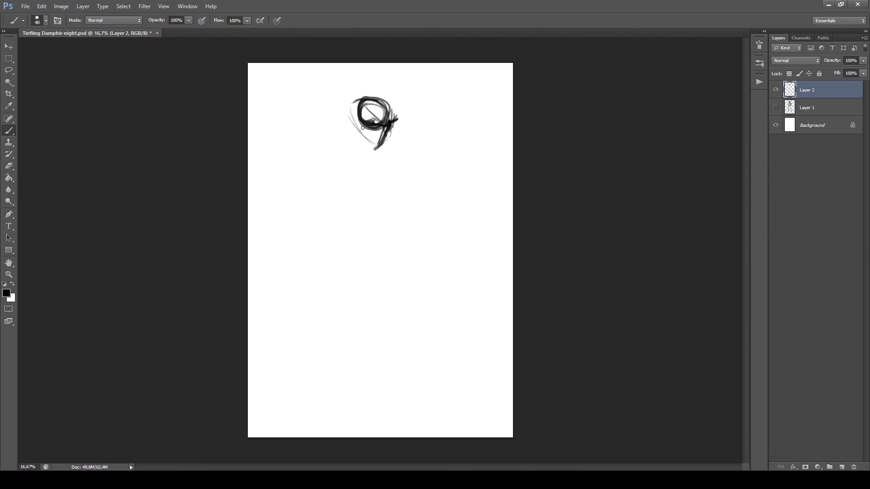
Step: Rough out a striding figure with a shoulder guard, bent arm, flared skirt and long legs, and save
mouse_move(317, 114)
mouse_down()
mouse_move(363, 204)
mouse_move(295, 213)
mouse_move(360, 301)
mouse_move(389, 116)
mouse_move(396, 149)
mouse_up()
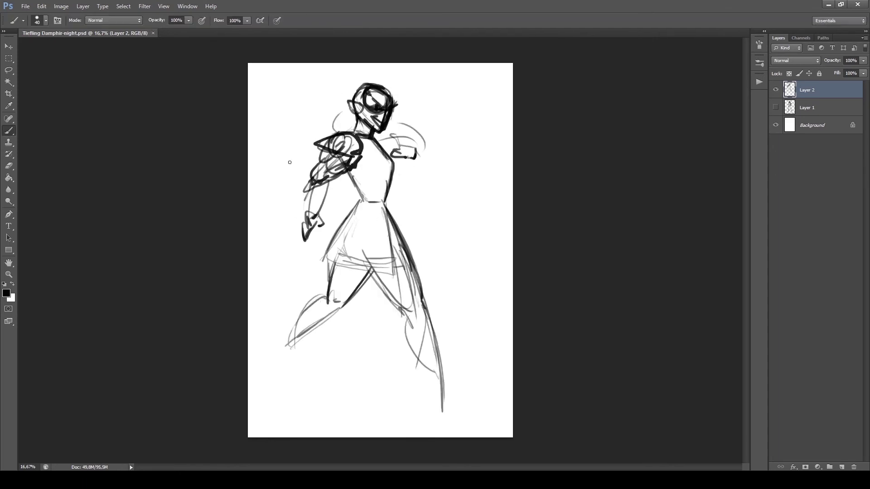
mouse_move(392, 181)
mouse_down()
mouse_move(372, 213)
mouse_move(322, 203)
mouse_move(318, 345)
mouse_move(297, 282)
mouse_move(385, 275)
mouse_move(367, 100)
mouse_move(349, 113)
mouse_move(422, 159)
mouse_up()
key(ctrl+s)
Step: Adjust the striding figure, darken its outlines and plant its legs on a sloping hill, then save
key(ctrl+t)
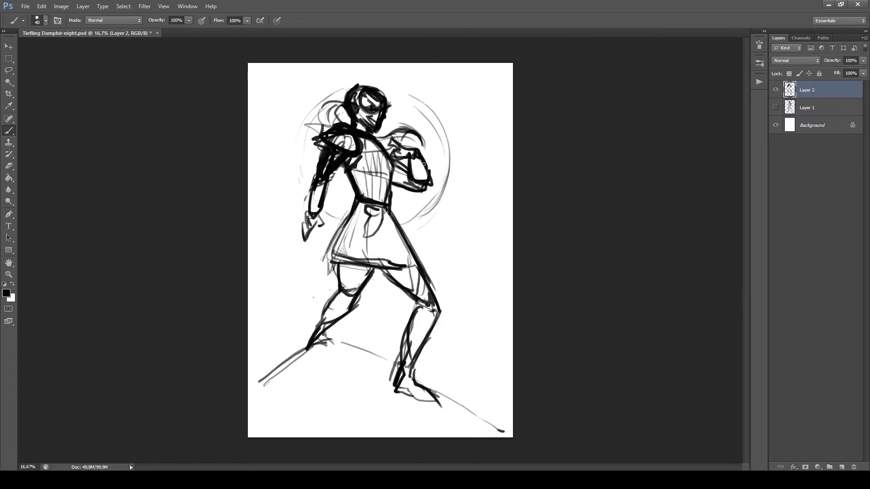
drag(319, 313, 453, 104)
key(ctrl+s)
Step: Add a new layer and hide the Layer 2 sketch
click(841, 468)
click(776, 107)
Step: Try a standing full-body pose with weight on one leg, transforming the rough sketch along the way
mouse_move(362, 86)
mouse_down()
mouse_move(383, 131)
mouse_move(390, 124)
mouse_move(307, 295)
mouse_move(305, 371)
mouse_up()
mouse_move(265, 257)
mouse_down()
mouse_move(325, 258)
mouse_move(349, 318)
mouse_move(340, 331)
mouse_move(387, 371)
mouse_up()
key(ctrl+t)
key(Return)
drag(338, 398, 378, 387)
drag(390, 146, 430, 152)
Step: Transform the standing pose sketch and rework its torso and arm with the brush
key(ctrl+t)
mouse_move(358, 86)
mouse_down()
mouse_move(410, 133)
mouse_move(449, 235)
mouse_up()
key(Return)
key(b)
drag(387, 149, 395, 213)
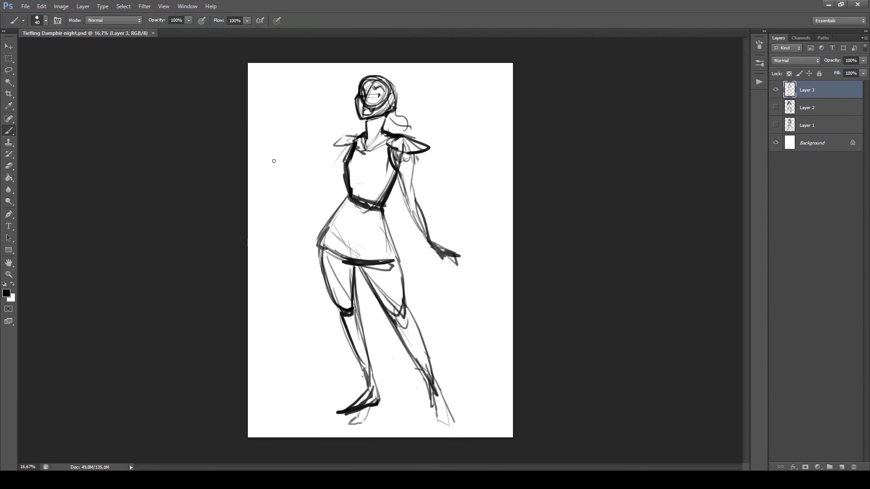
Step: Add shoulder and arm strokes to the standing pose, then clear the whole sketch from Layer 3
drag(331, 145, 365, 135)
drag(360, 148, 403, 134)
drag(394, 155, 431, 240)
drag(403, 190, 419, 199)
key(ctrl+a)
key(Delete)
Step: Rough in a larger three-quarter head with a pointed chin, face guide lines and a mouth on Layer 3
drag(349, 104, 372, 118)
drag(336, 90, 386, 155)
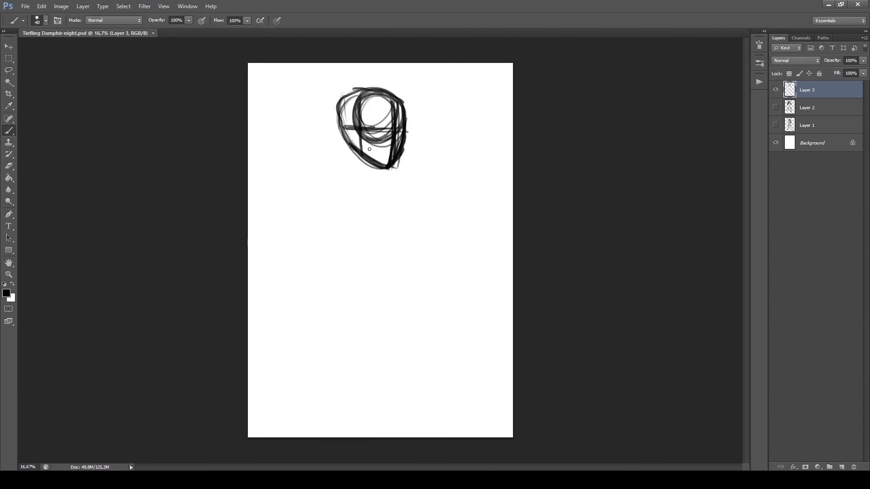
drag(317, 118, 376, 163)
Step: Sketch the shoulder guard, tapered torso, chest line and hanging upper arm below the head
mouse_move(285, 195)
mouse_down()
mouse_move(376, 201)
mouse_move(397, 294)
mouse_up()
drag(315, 225, 362, 296)
drag(360, 295, 397, 295)
drag(340, 204, 341, 272)
drag(327, 245, 397, 242)
drag(302, 204, 292, 299)
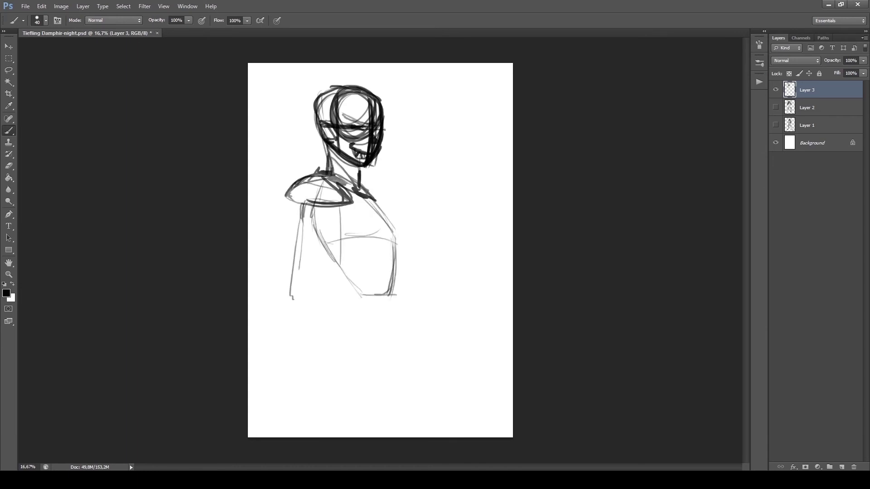
Step: Sketch the raised forearm, the waist, the arm resting on the hip and the flared skirt
drag(417, 177, 465, 261)
drag(394, 213, 405, 308)
drag(308, 272, 340, 378)
mouse_move(272, 244)
mouse_down()
mouse_move(351, 317)
mouse_move(299, 396)
mouse_up()
drag(299, 399, 405, 414)
Step: Sketch a round moon with horizon lines and loose clouds in the background around the figure
drag(435, 94, 432, 156)
drag(407, 150, 490, 142)
drag(279, 156, 311, 154)
drag(263, 335, 318, 349)
drag(270, 366, 278, 369)
drag(435, 324, 469, 313)
drag(476, 329, 512, 323)
drag(408, 424, 481, 435)
Step: Reinforce the skirt, its hem and the head outline with heavier strokes
drag(313, 317, 408, 421)
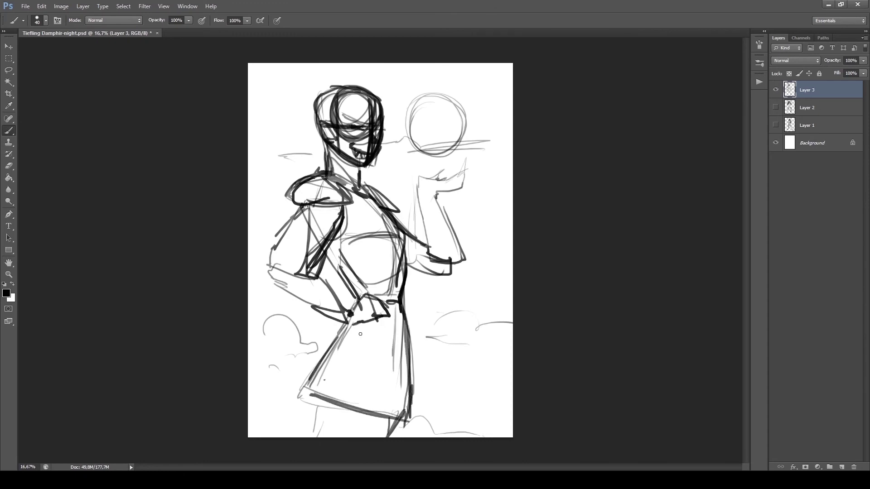
drag(318, 394, 403, 436)
drag(318, 90, 381, 163)
Step: Hide Layer 3 and sketch a front-facing head with pointed ears and a masked face on a new layer
click(776, 90)
click(842, 467)
drag(377, 100, 399, 145)
mouse_move(367, 147)
mouse_down()
mouse_move(391, 110)
mouse_move(368, 150)
mouse_move(399, 131)
mouse_up()
drag(369, 144, 391, 149)
Step: Block in the front-facing torso with its sides, waistline and shoulder
mouse_move(336, 161)
mouse_down()
mouse_move(417, 159)
mouse_move(360, 211)
mouse_up()
drag(406, 163, 398, 220)
drag(361, 210, 399, 210)
drag(345, 157, 339, 170)
Step: Sketch the waist and widely spread legs, with knees and calves, in a power stance
drag(349, 249, 317, 326)
drag(390, 263, 442, 313)
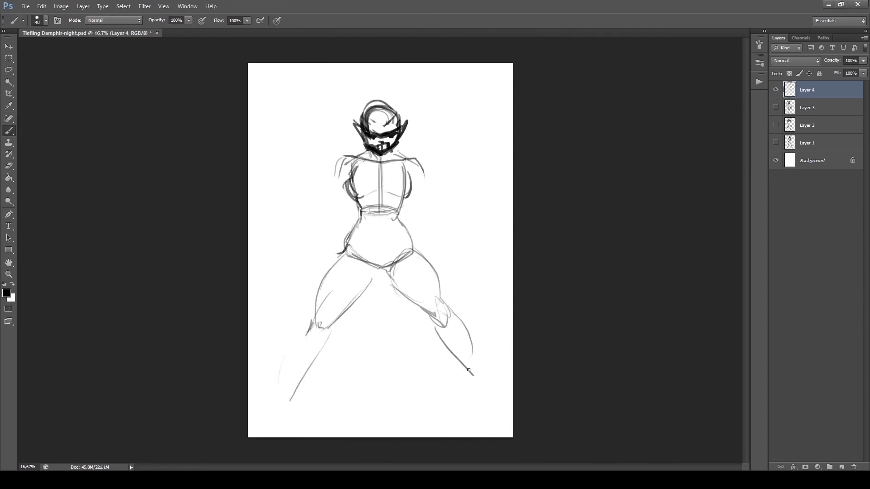
drag(372, 154, 358, 208)
drag(362, 215, 401, 218)
drag(326, 328, 276, 405)
drag(442, 299, 475, 398)
Step: Add the lowered arm and a diagonal staff held in the other hand, strengthen the thigh, and save
mouse_move(362, 104)
mouse_down()
mouse_move(397, 145)
mouse_move(362, 213)
mouse_up()
drag(349, 159, 326, 268)
mouse_move(450, 139)
mouse_down()
mouse_move(428, 209)
mouse_move(442, 163)
mouse_up()
drag(435, 173, 317, 318)
drag(394, 263, 439, 317)
key(ctrl+s)
Step: Refine the chest and hip lines of the wide-stance figure and tidy the area between its legs
drag(354, 181, 403, 186)
drag(347, 254, 403, 249)
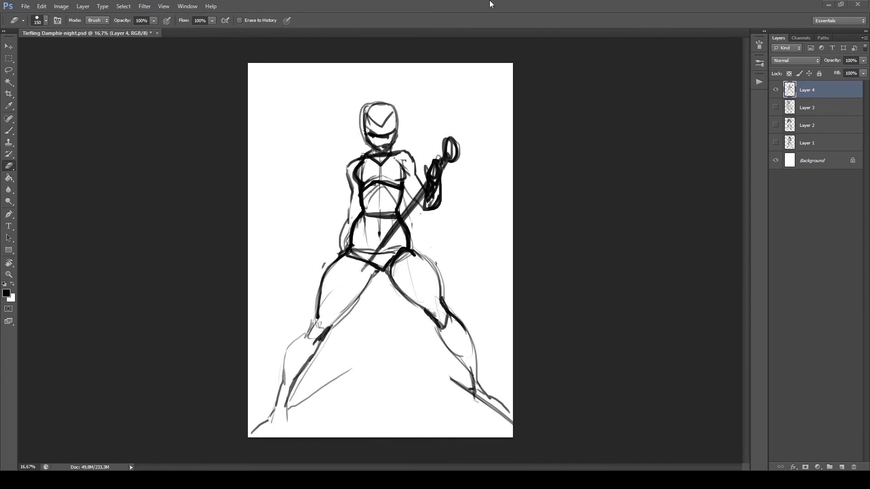
drag(354, 349, 376, 426)
Step: Return to Layer 3 and add flowing hair, skirt details and a bent arm with its hand near the chest
drag(318, 77, 281, 181)
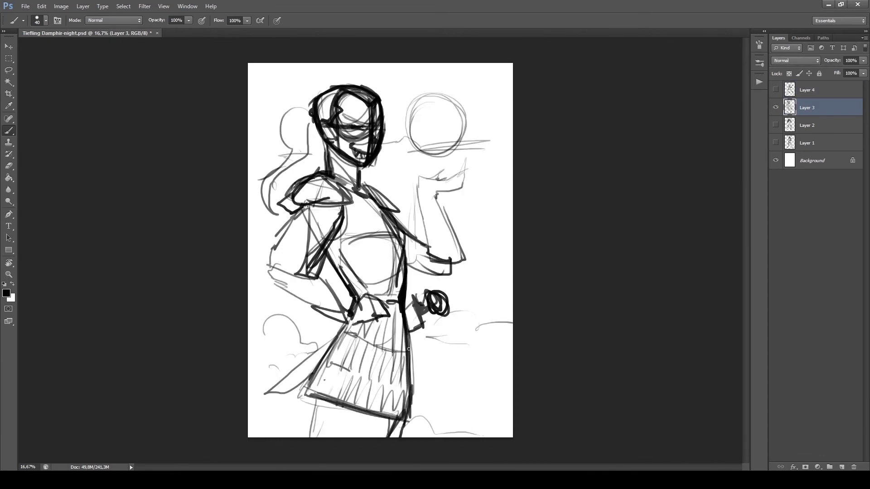
drag(408, 349, 317, 422)
drag(448, 191, 453, 272)
mouse_move(317, 99)
mouse_down()
mouse_move(380, 172)
mouse_move(435, 182)
mouse_up()
drag(384, 209, 360, 229)
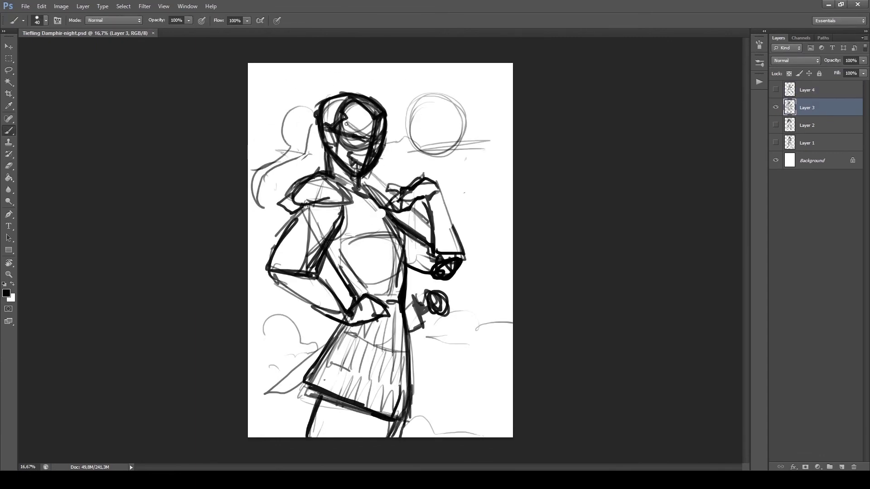
Step: Hide the other pose sketches, show Layer 1 and clear its contents
click(775, 125)
click(776, 107)
click(775, 142)
click(807, 143)
key(Delete)
Step: Redraw the front-facing armored figure on Layer 1 with head, banded torso, skirt, shoulder guards and spread legs
mouse_move(363, 102)
mouse_down()
mouse_move(378, 133)
mouse_move(362, 247)
mouse_up()
drag(394, 208, 349, 353)
drag(344, 256, 435, 340)
drag(338, 290, 322, 390)
drag(331, 154, 366, 174)
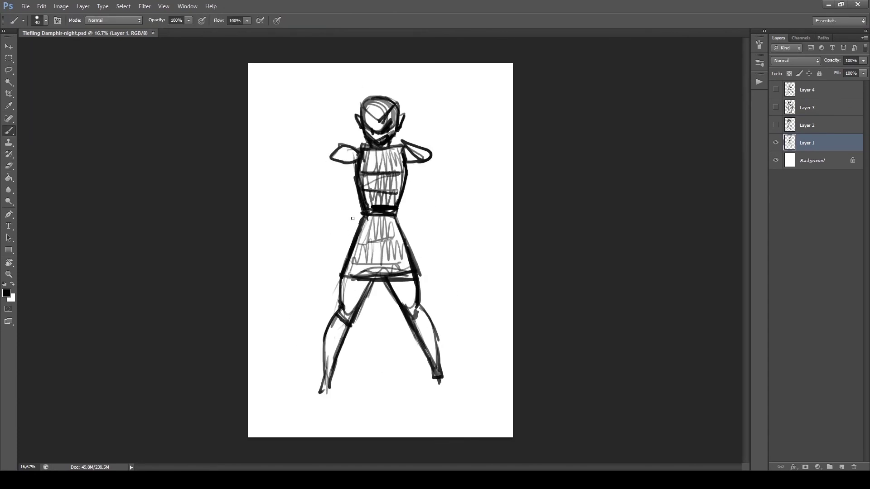
drag(403, 141, 431, 157)
drag(371, 272, 308, 394)
Step: Add lowered arms gripping a horizontal staff and a hill under the feet, then save
drag(336, 168, 331, 250)
drag(272, 247, 489, 257)
drag(258, 422, 383, 363)
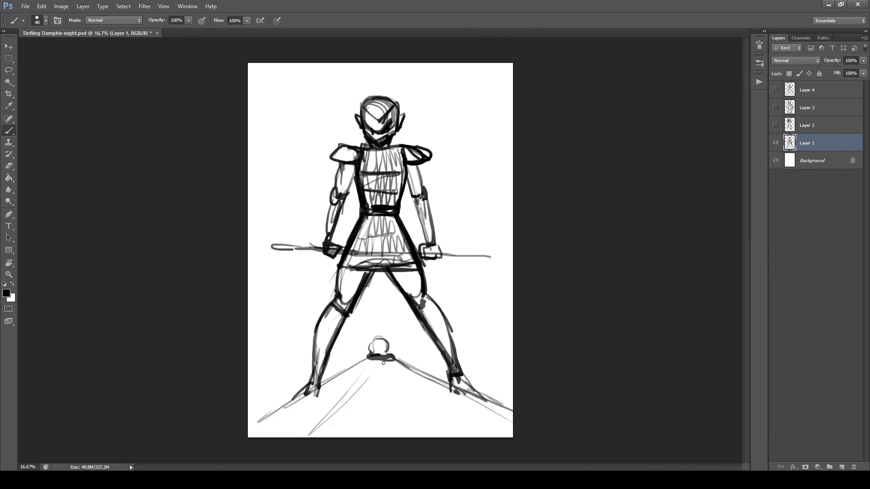
drag(385, 72, 435, 191)
drag(383, 363, 374, 428)
key(ctrl+s)
Step: Draw a thin head outline with face guide lines and a neck on a new layer over the faded Layer 3 sketch
drag(363, 95, 399, 136)
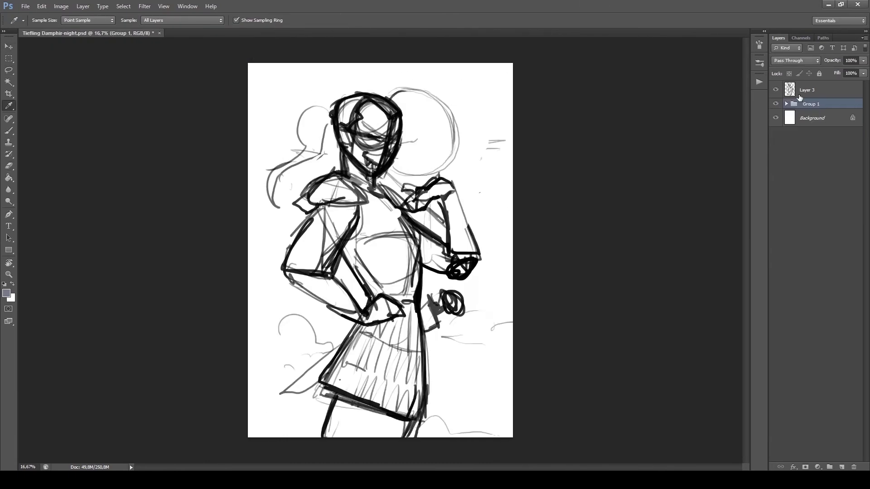
mouse_move(398, 111)
mouse_down()
mouse_move(321, 234)
mouse_move(447, 355)
mouse_up()
drag(392, 168, 403, 204)
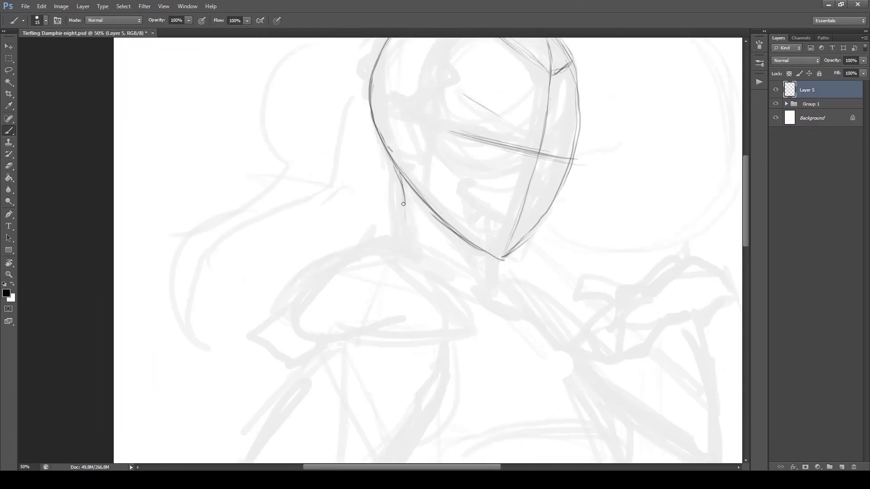
Step: Outline the domed shoulder guard and the upper edge of the chest armor over the sketch
key(ctrl+minus)
drag(458, 149, 512, 186)
drag(299, 191, 454, 170)
drag(530, 172, 549, 222)
Step: Enlarge the brush and ink the puffed sleeve and elbow guard of the arm on the hip
key(bracketright)
drag(387, 261, 474, 299)
drag(543, 145, 515, 233)
drag(394, 299, 473, 296)
Step: Ink the ribbed forearm bracer of the arm on the hip
key(ctrl+minus)
drag(290, 253, 398, 365)
drag(312, 281, 421, 372)
Step: Ink the layered plates of the chest armor and the bands down to the waist
key(ctrl+0)
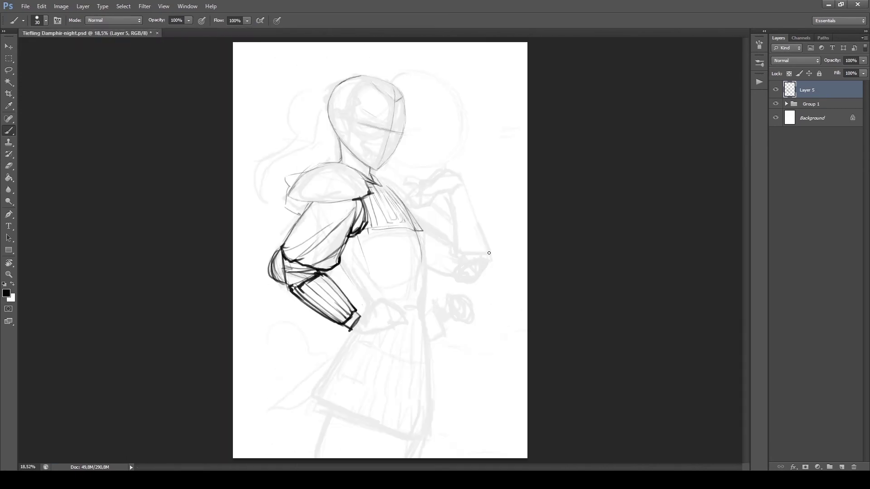
mouse_move(381, 181)
mouse_down()
mouse_move(410, 211)
mouse_move(423, 299)
mouse_up()
drag(363, 217, 430, 233)
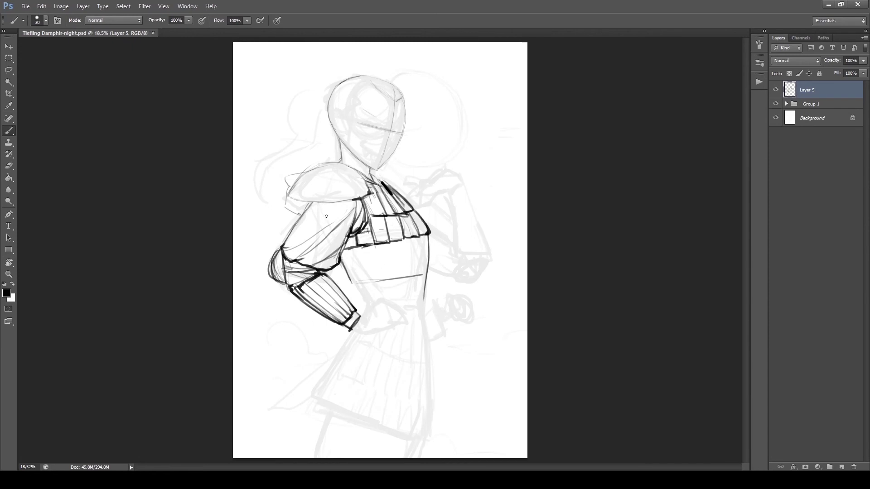
drag(351, 247, 428, 236)
drag(363, 283, 426, 300)
Step: Thicken the shoulder guard's contour and ink the ribbed bracer of the raised forearm
drag(290, 202, 365, 194)
drag(286, 182, 342, 154)
mouse_move(435, 192)
mouse_down()
mouse_move(447, 250)
mouse_move(478, 243)
mouse_up()
Step: Draw the hand resting on the hip with its thumb and fingers
mouse_move(364, 303)
mouse_down()
mouse_move(407, 319)
mouse_move(408, 346)
mouse_up()
scroll(394, 317, up, 1)
drag(323, 342, 356, 306)
drag(411, 79, 378, 162)
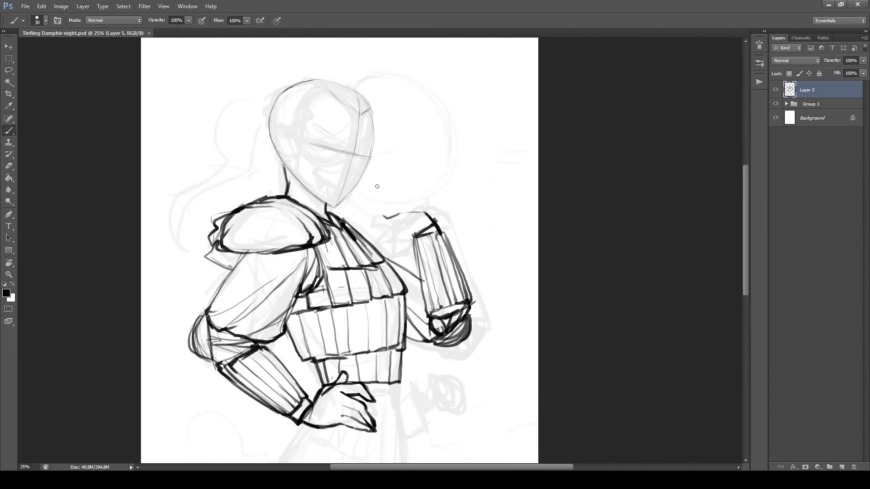
Step: Draw the raised hand with its bent fingers hanging just below the chin
mouse_move(361, 221)
mouse_down()
mouse_move(401, 235)
mouse_move(398, 257)
mouse_up()
drag(390, 225, 398, 258)
drag(407, 234, 426, 221)
Step: Draw angry slanted brows and the first lines of both eyes along the face guides
drag(329, 149, 360, 157)
drag(453, 136, 476, 204)
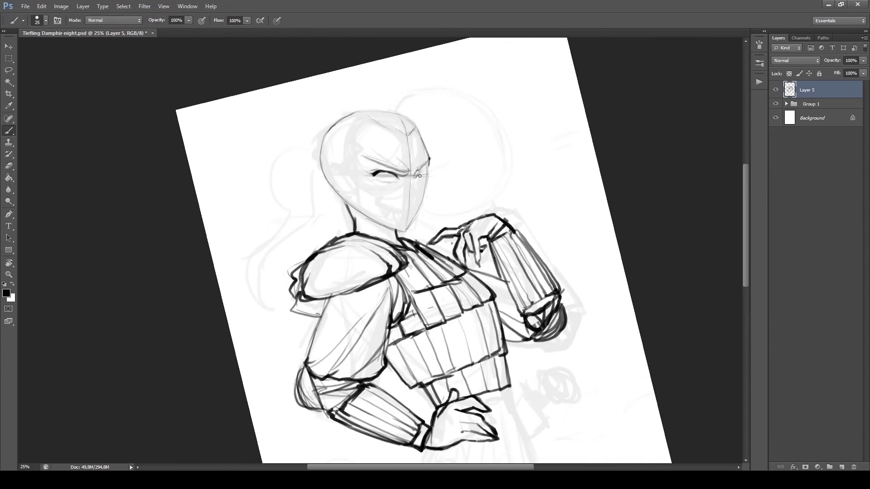
drag(403, 186, 422, 172)
Step: Reduce the brush size and work out the eye, brow and nose lines of the face
key(ctrl+plus)
mouse_move(345, 179)
mouse_down()
mouse_move(415, 171)
mouse_move(345, 163)
mouse_up()
key(bracketleft)
drag(312, 134, 327, 186)
click(324, 204)
Step: Ink the ear and head contour, then flip the canvas horizontally and refine the eyes with a smaller brush
drag(238, 93, 317, 136)
drag(451, 220, 471, 254)
drag(476, 204, 458, 317)
key(ctrl+shift+h)
key(bracketleft)
drag(349, 244, 444, 217)
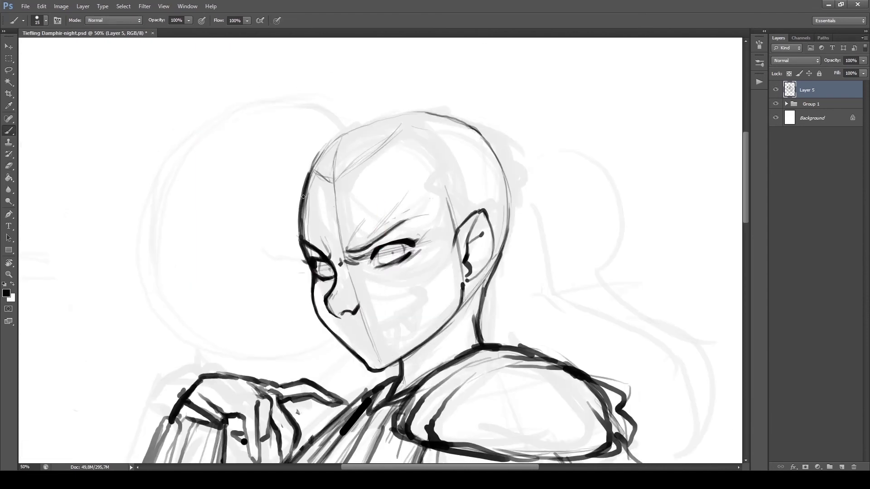
Step: Flip the canvas back and detail the eyes with pupils, lashes and darker brows using a 10-size brush
key(ctrl+shift+h)
mouse_move(317, 226)
mouse_down()
mouse_move(272, 136)
mouse_move(344, 204)
mouse_up()
key(bracketleft)
mouse_move(358, 234)
mouse_down()
mouse_move(381, 237)
mouse_move(391, 255)
mouse_up()
drag(344, 204, 334, 163)
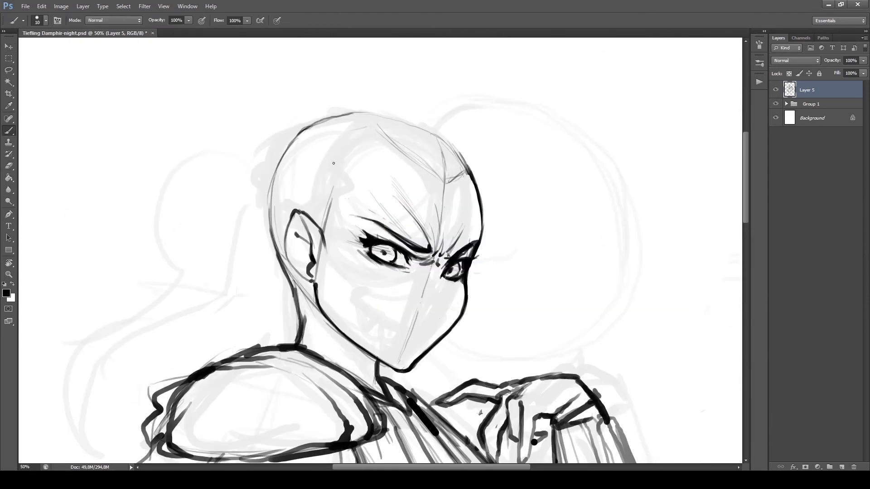
Step: Enlarge the brush to 15 and draw the nose and a wicked grin with bared, fanged teeth
mouse_move(331, 226)
mouse_down()
mouse_move(459, 251)
mouse_move(467, 276)
mouse_move(398, 227)
mouse_up()
key(bracketright)
drag(383, 295, 453, 329)
drag(446, 332, 348, 170)
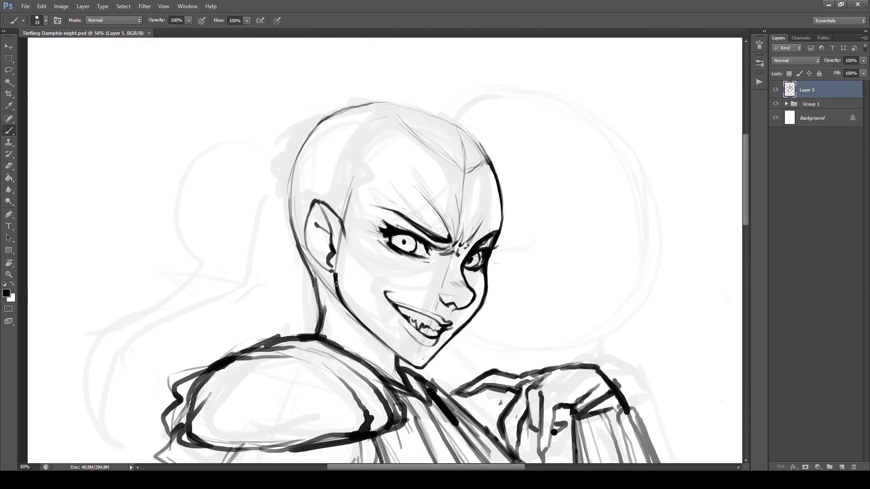
Step: Clean up stray face lines, fill the lips in solid black and flip the canvas horizontally to check the face
key(v)
key(e)
mouse_move(248, 225)
mouse_down()
mouse_move(341, 258)
mouse_move(297, 267)
mouse_up()
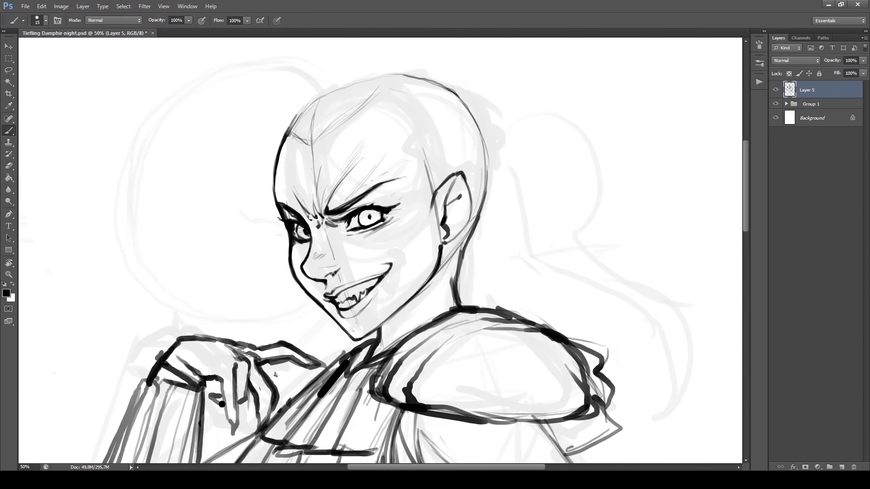
key(e)
drag(220, 196, 271, 235)
drag(319, 281, 328, 307)
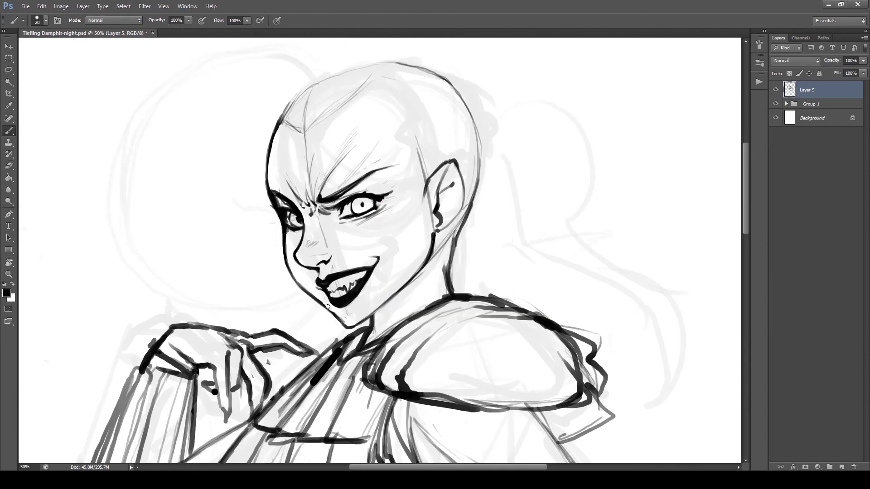
key(ctrl+shift+h)
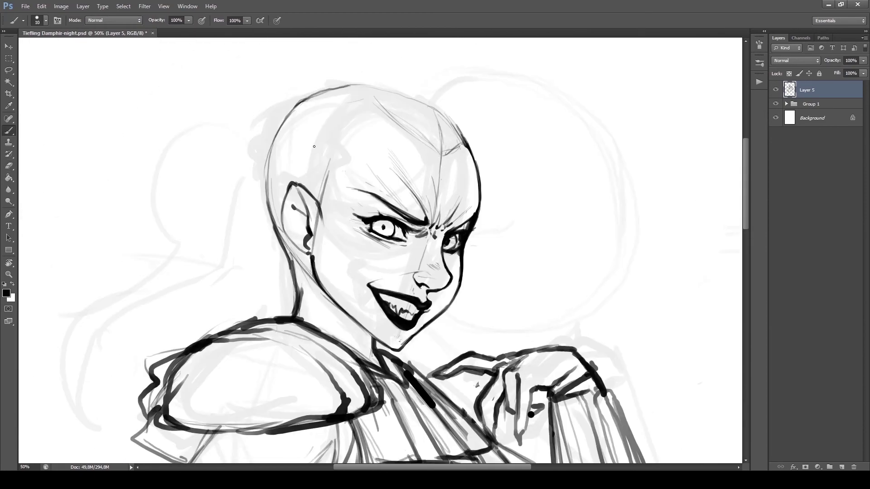
Step: Ink the swept-back hair and hairline above the ear, reducing the brush size for the finer strokes
mouse_move(329, 146)
mouse_down()
mouse_move(408, 149)
mouse_move(334, 342)
mouse_move(262, 217)
mouse_up()
drag(363, 182, 376, 190)
key([)
mouse_move(504, 332)
mouse_down()
mouse_move(428, 245)
mouse_move(453, 317)
mouse_move(430, 300)
mouse_up()
Step: Enlarge the brush to 20, ink the torso armor's rows of plates, erase stray lines around them and save the file
scroll(428, 244, down, 2)
key(])
key(])
mouse_move(464, 274)
mouse_down()
mouse_move(399, 218)
mouse_move(453, 272)
mouse_move(336, 185)
mouse_move(372, 213)
mouse_move(344, 235)
mouse_move(290, 254)
mouse_up()
key(e)
drag(259, 358, 281, 358)
mouse_move(229, 241)
mouse_down()
mouse_move(408, 317)
mouse_move(466, 362)
mouse_up()
key(b)
drag(267, 334, 325, 326)
key(ctrl+s)
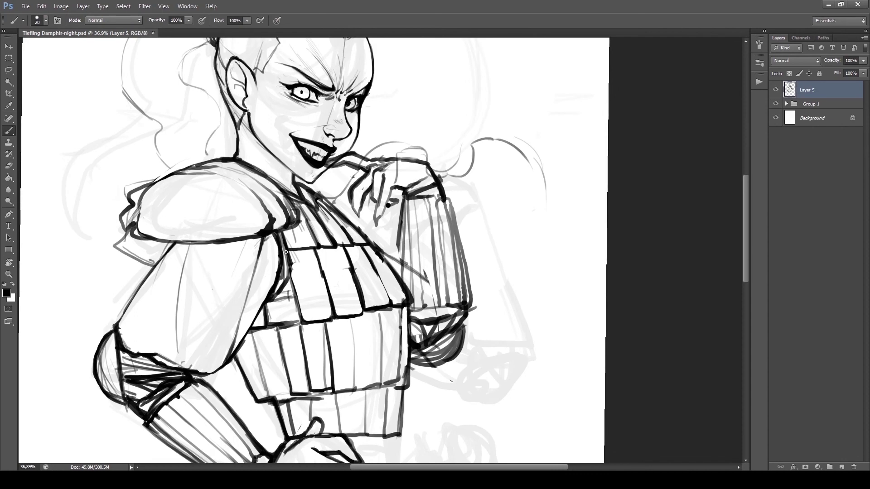
drag(356, 255, 362, 234)
key(b)
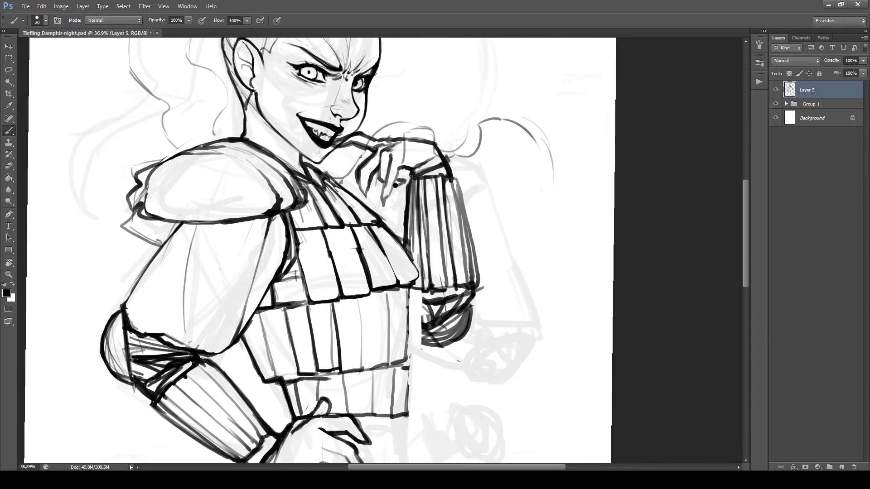
Step: Ink the flared armor skirt below the belt with its side edges, lower hem and rows of plates
mouse_move(411, 334)
mouse_down()
mouse_move(439, 316)
mouse_move(498, 59)
mouse_up()
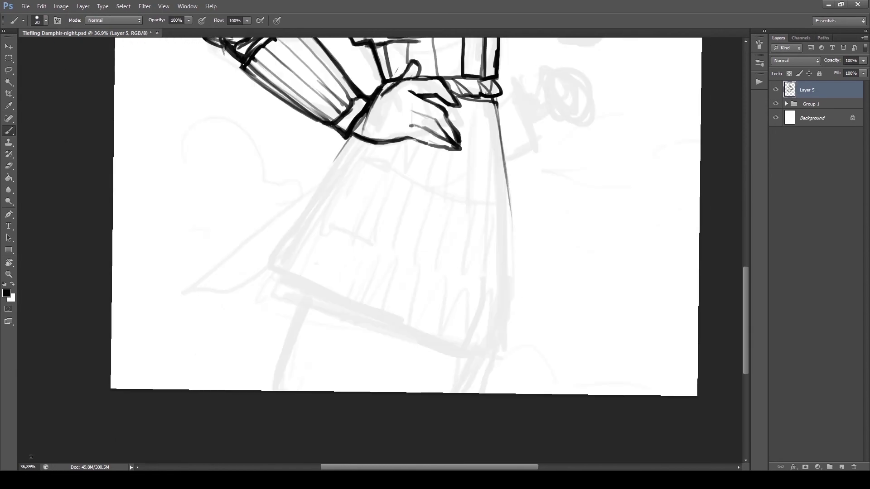
drag(349, 174, 278, 286)
drag(503, 132, 525, 365)
mouse_move(277, 286)
mouse_down()
mouse_move(345, 321)
mouse_move(526, 366)
mouse_up()
drag(349, 175, 300, 251)
drag(372, 220, 500, 232)
drag(326, 260, 512, 297)
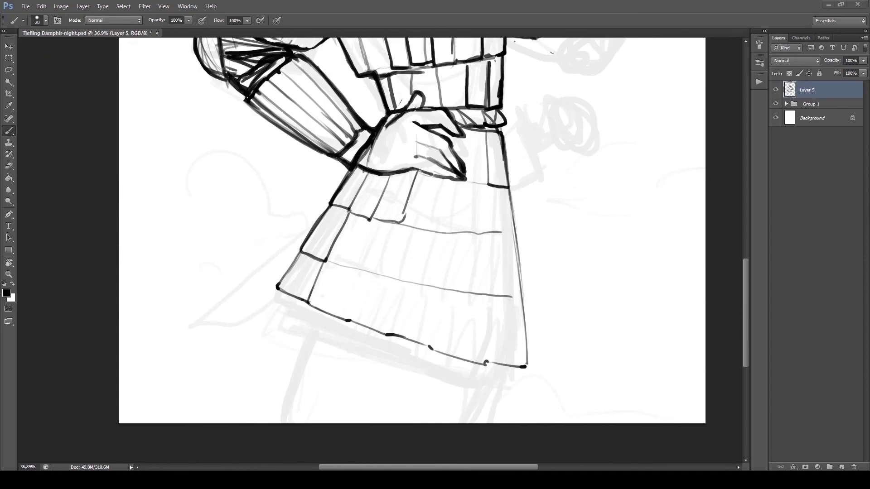
drag(382, 332, 399, 257)
key(ctrl+0)
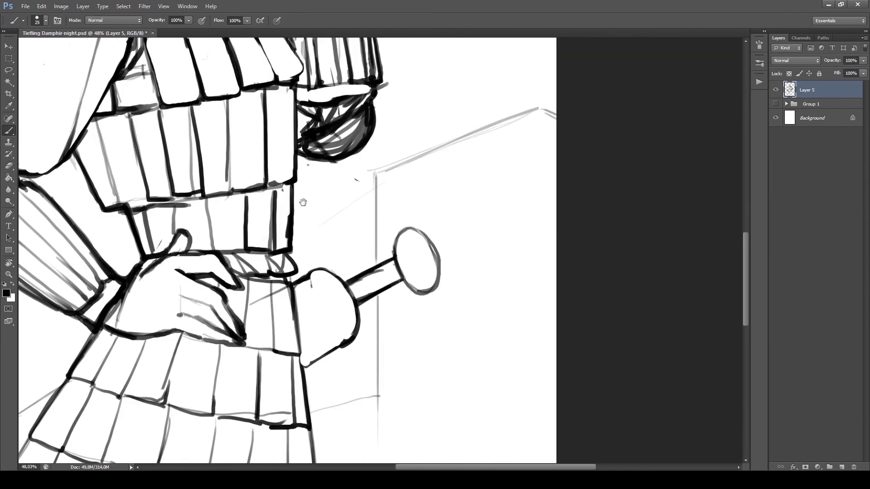
Step: Draw the sword's guard, grip and round pommel beside the hip with a 25-size brush
mouse_move(308, 274)
mouse_down()
mouse_move(319, 268)
mouse_move(356, 344)
mouse_up()
key(v)
drag(419, 263, 439, 245)
key(b)
drag(353, 290, 419, 247)
scroll(385, 282, left, 1)
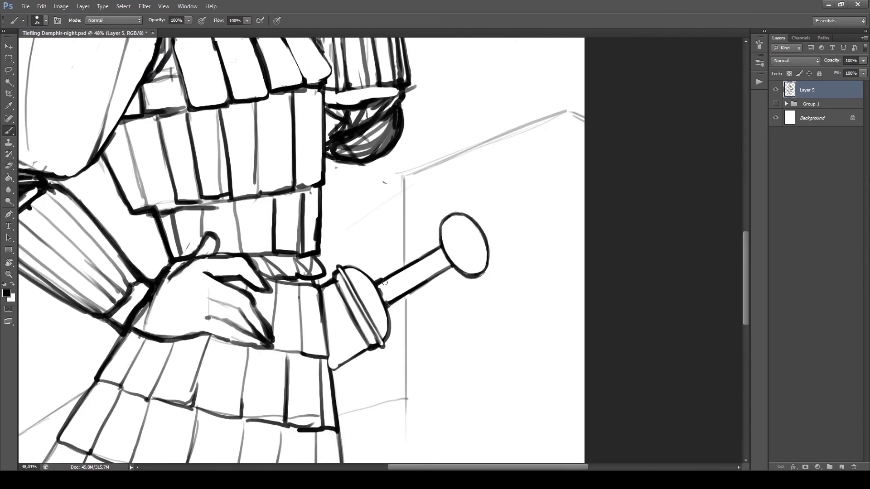
Step: Add rings to the sword's grip and draw the pointed scabbard end emerging behind the skirt
key(r)
drag(358, 168, 407, 272)
drag(426, 408, 362, 258)
key(Escape)
key(ctrl+0)
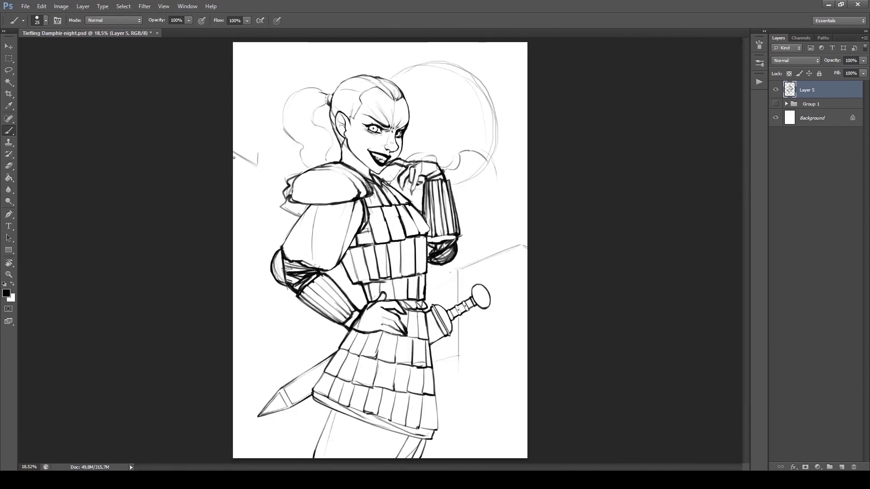
Step: Sketch notched battlements along the castle wall behind the sword, undoing unwanted strokes and redrawing them
scroll(564, 273, up, 2)
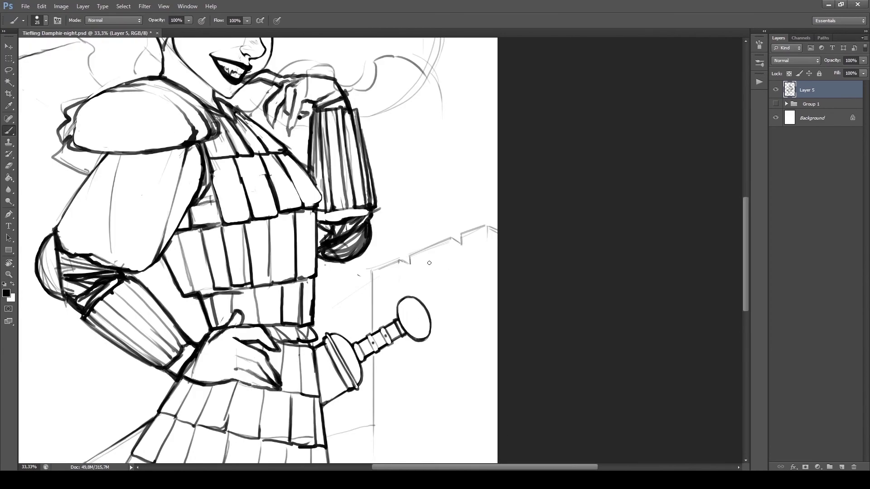
key(ctrl+alt+z)
key(ctrl+alt+z)
key(ctrl+alt+z)
key(ctrl+alt+z)
key(r)
drag(372, 235, 295, 218)
key(z)
key(ctrl+0)
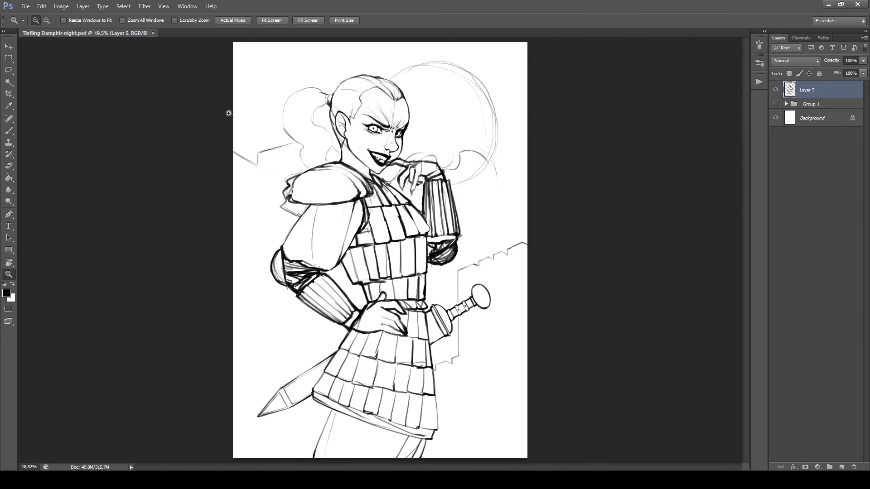
Step: Draw stepped battlements on the castle wall behind the shoulder and ponytail
scroll(277, 114, up, 2)
scroll(276, 113, down, 5)
key(b)
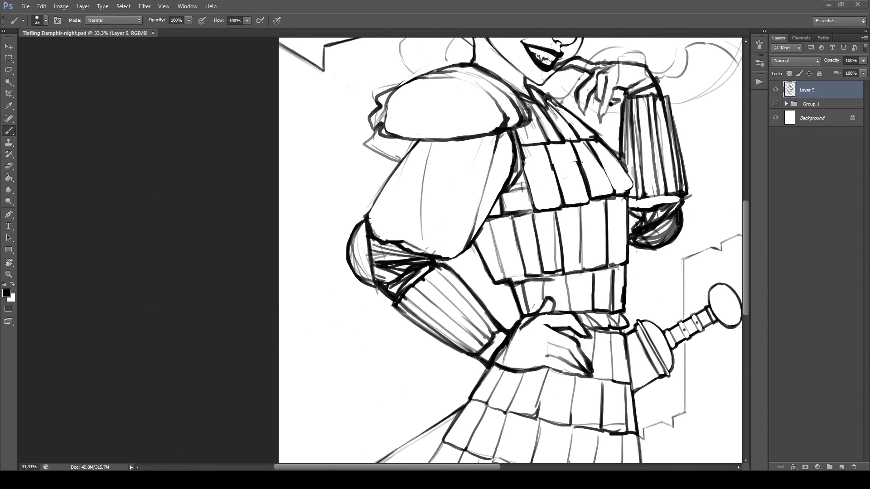
scroll(408, 227, up, 3)
key(r)
mouse_move(317, 227)
mouse_down()
mouse_move(290, 253)
mouse_move(286, 204)
mouse_up()
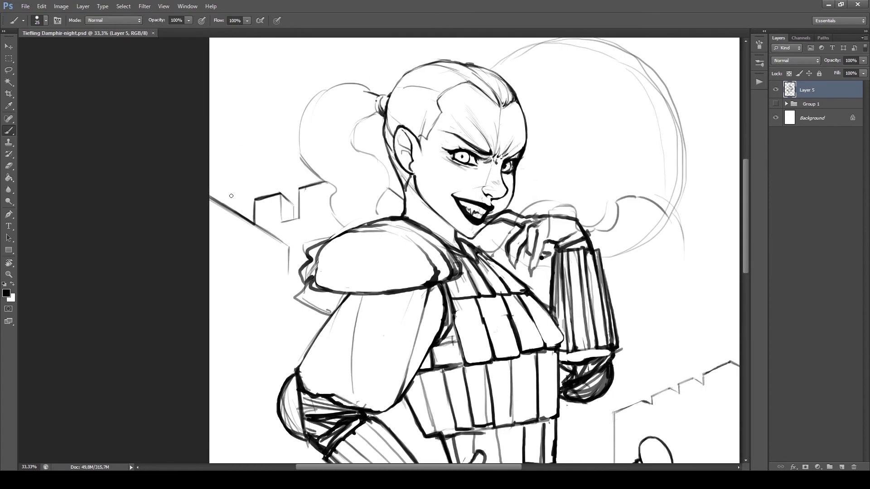
key(ctrl+0)
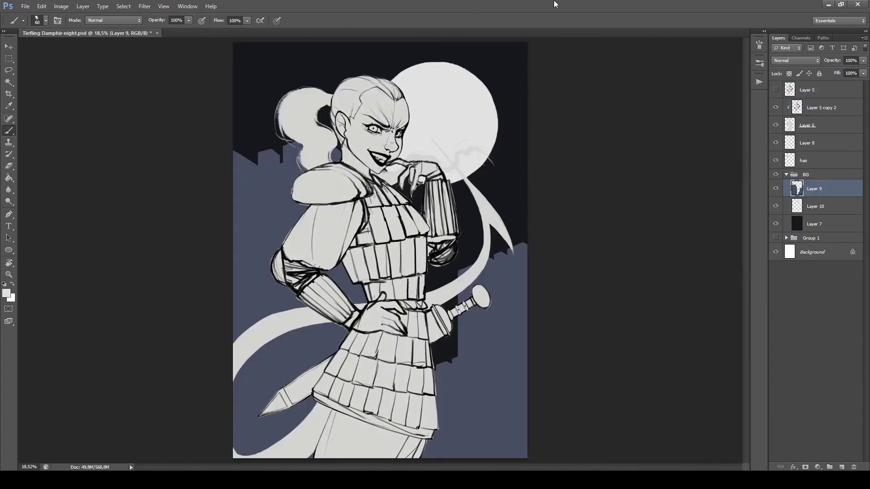
Step: Choose darker foreground colours, darken the night sky with faint clouds and add a new layer for more sky painting
click(7, 294)
click(731, 161)
click(7, 293)
click(732, 161)
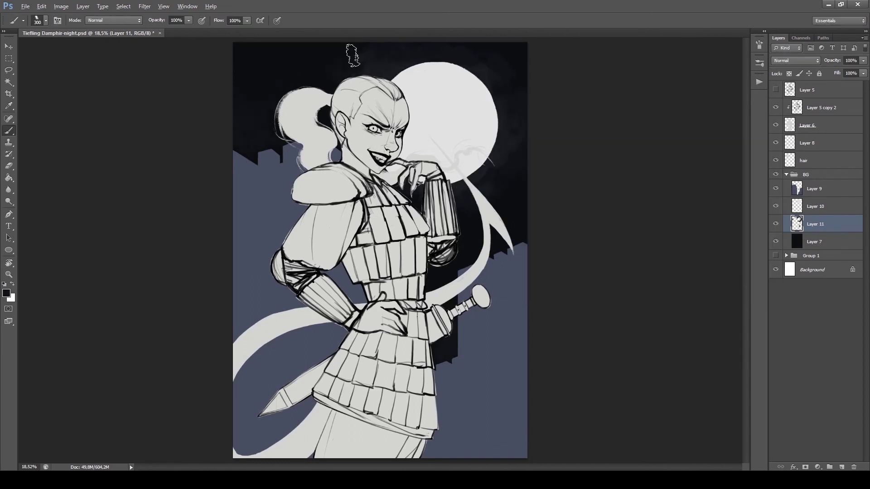
click(841, 467)
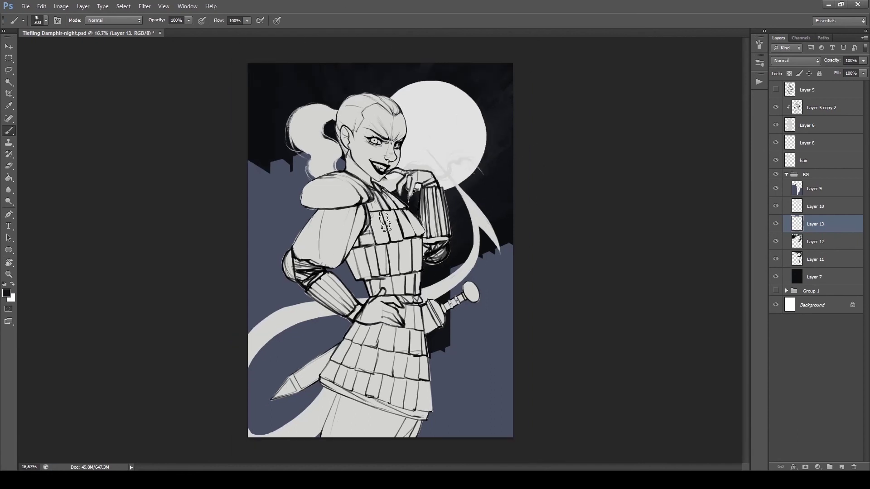
Step: Paint an orange glow along the skyline and pick dark grey #1b1d20 for brushing on Layer 12
click(6, 293)
click(743, 164)
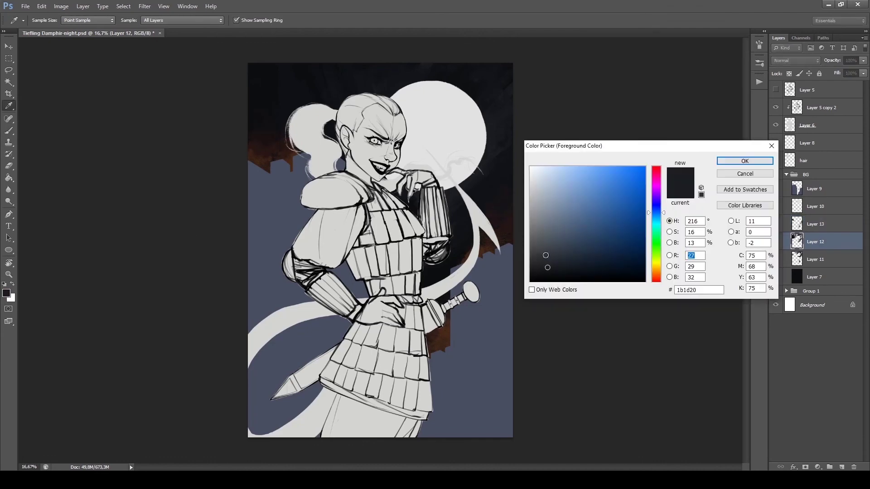
key(Return)
key(b)
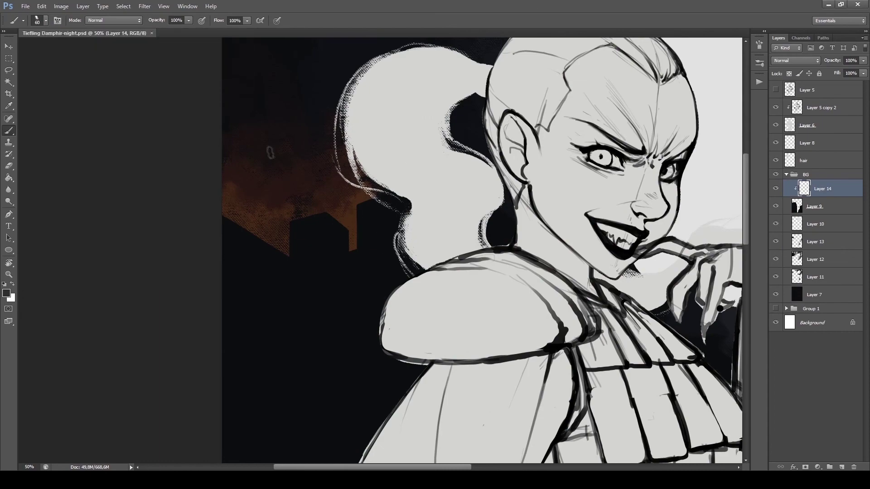
Step: Pick new dark colours and paint faint narrow windows and an arch into the castle walls with a smaller brush
click(6, 293)
key(Return)
key(ctrl+plus)
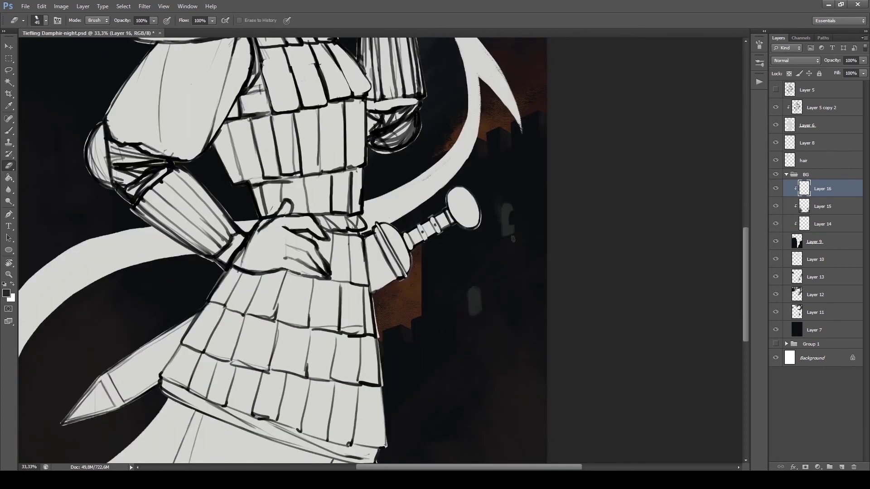
key(b)
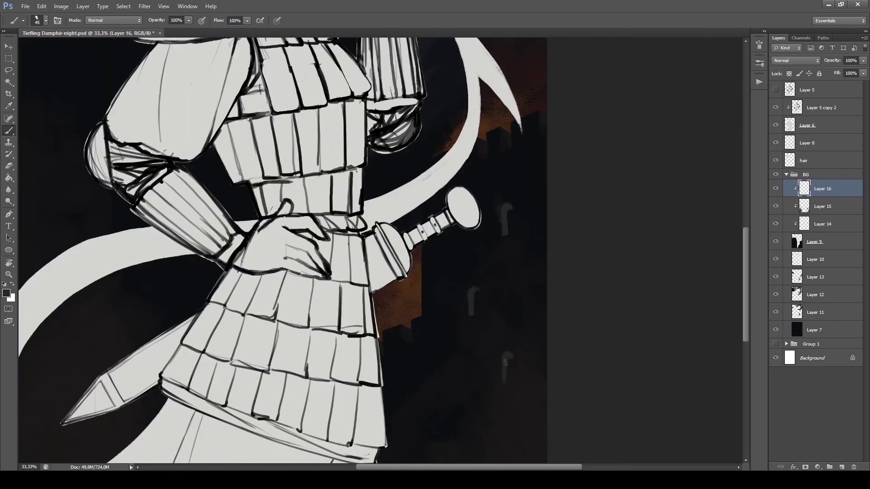
key(ctrl+u)
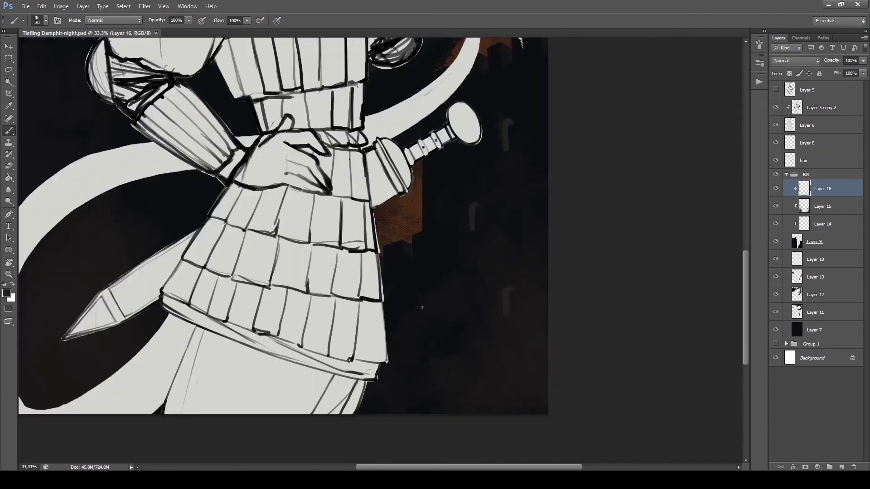
key(bracketleft)
drag(389, 300, 414, 294)
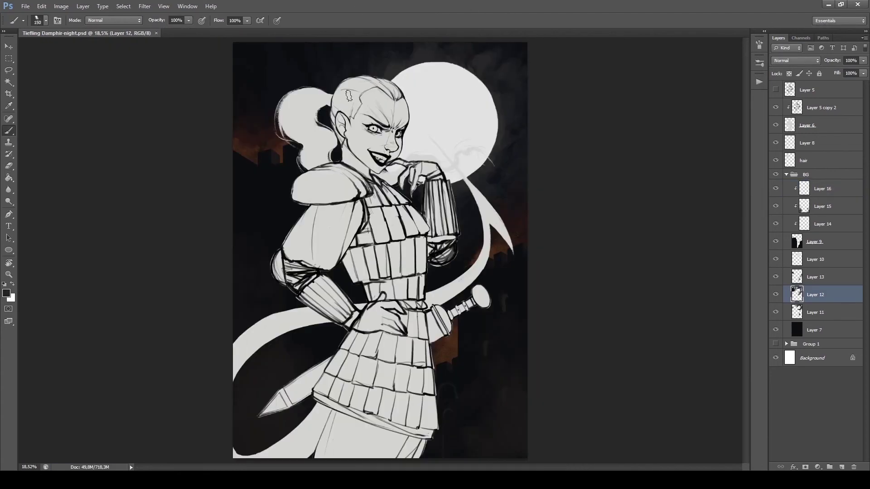
Step: Enlarge the brush and paint more smoky clouds into the night sky around the moon on Layer 12
key(ctrl+minus)
key(bracketright)
key(bracketright)
key(bracketright)
key(bracketright)
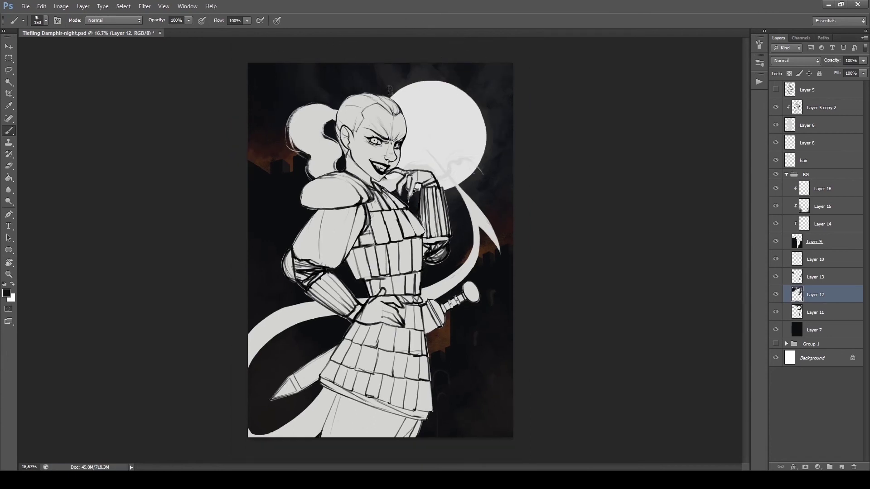
Step: Add a new layer above the moon, save the file and set up a 125-size textured brush at 50% opacity
key(alt+bracketright)
key(alt+bracketright)
key(ctrl+shift+alt+n)
key(F5)
key(F5)
key(z)
key(ctrl+s)
key(ctrl+plus)
key(ctrl+plus)
key(ctrl+plus)
key(b)
right_click(531, 270)
key(Return)
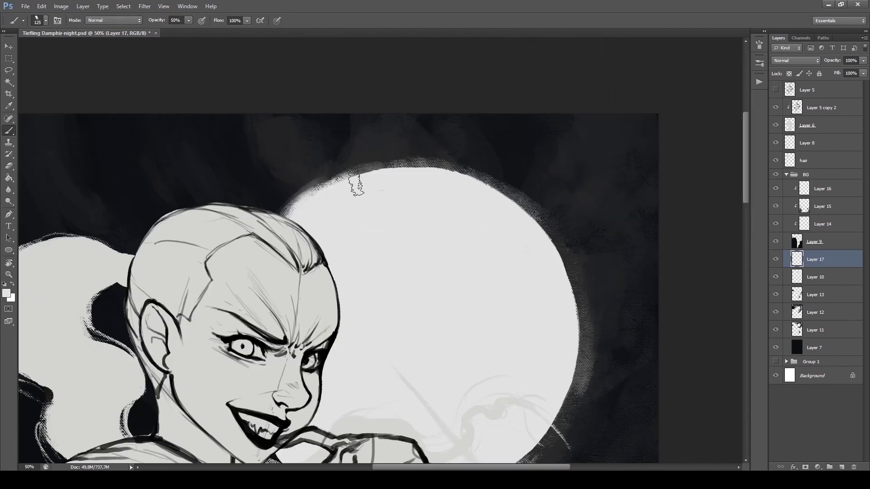
Step: Brush around the moon's rim on Layer 17 to turn its hard edge into a soft glow
drag(515, 262, 455, 179)
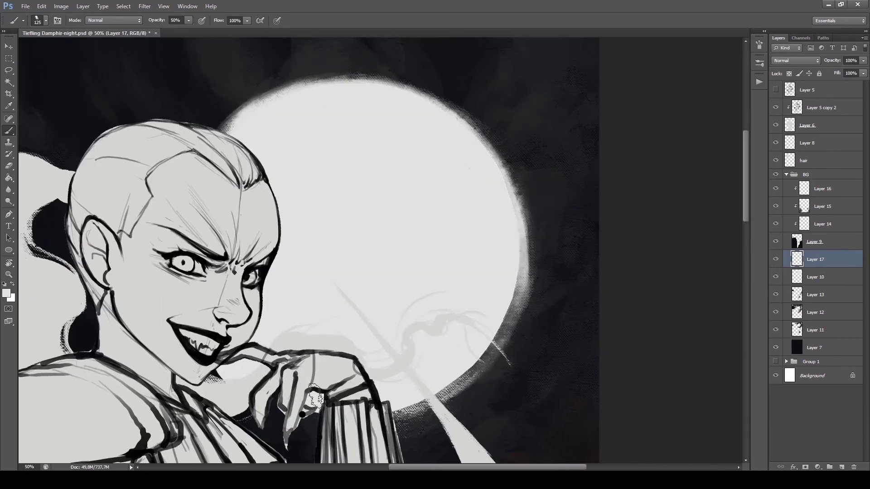
drag(340, 426, 239, 203)
drag(230, 167, 239, 318)
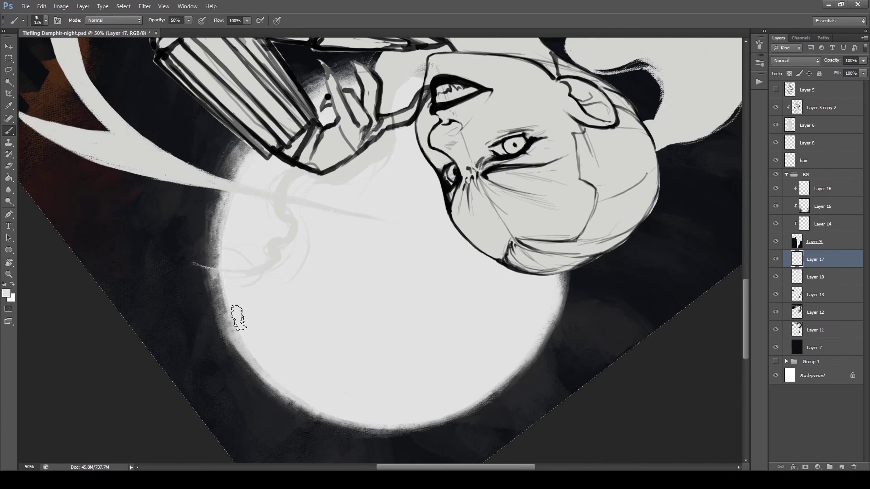
drag(201, 211, 213, 263)
drag(235, 132, 242, 330)
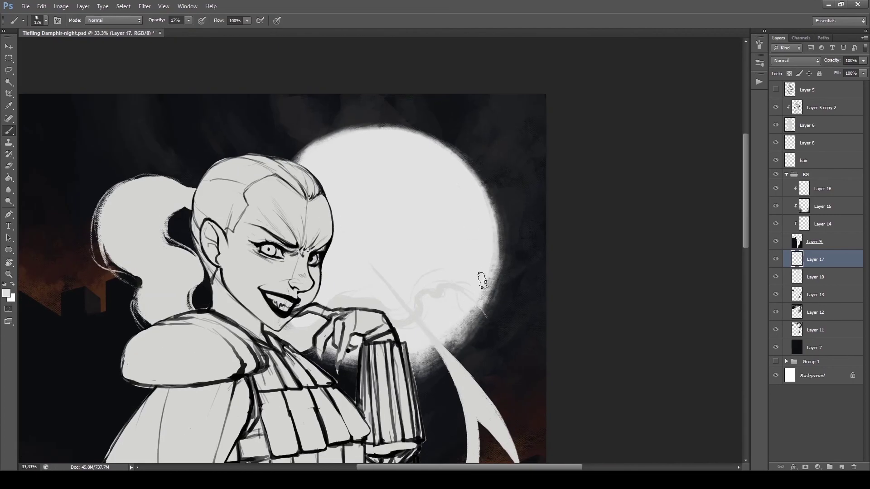
Step: Build up the glow along the moon's side and lower edge at 17% brush opacity, varying the brush size
mouse_move(319, 359)
mouse_down()
mouse_move(358, 381)
mouse_move(463, 333)
mouse_up()
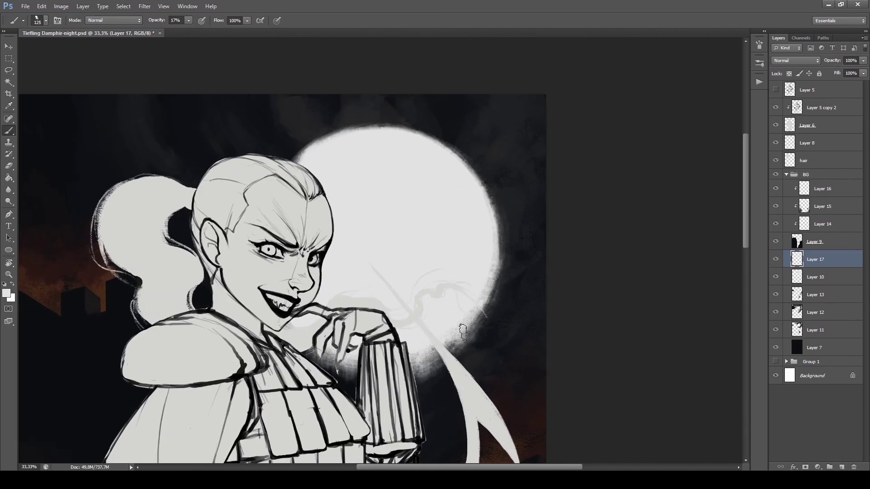
key(bracketright)
key(bracketright)
key(bracketright)
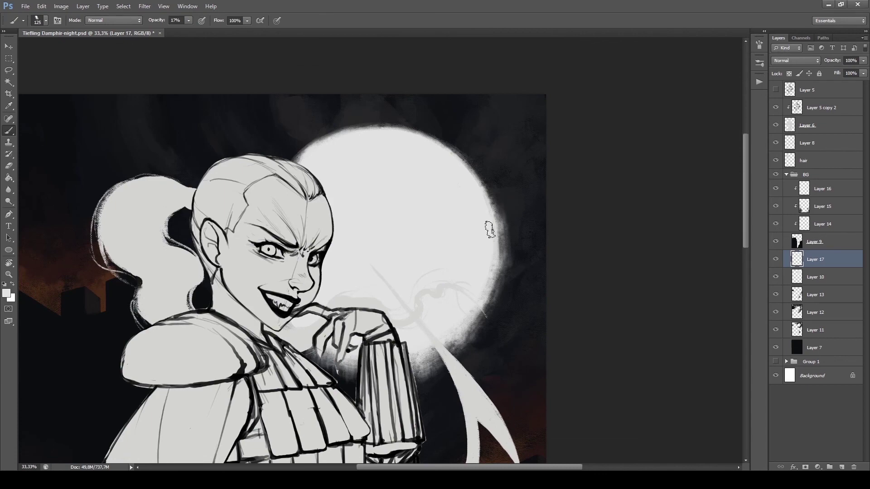
drag(487, 227, 501, 308)
key(bracketleft)
key(bracketleft)
key(bracketleft)
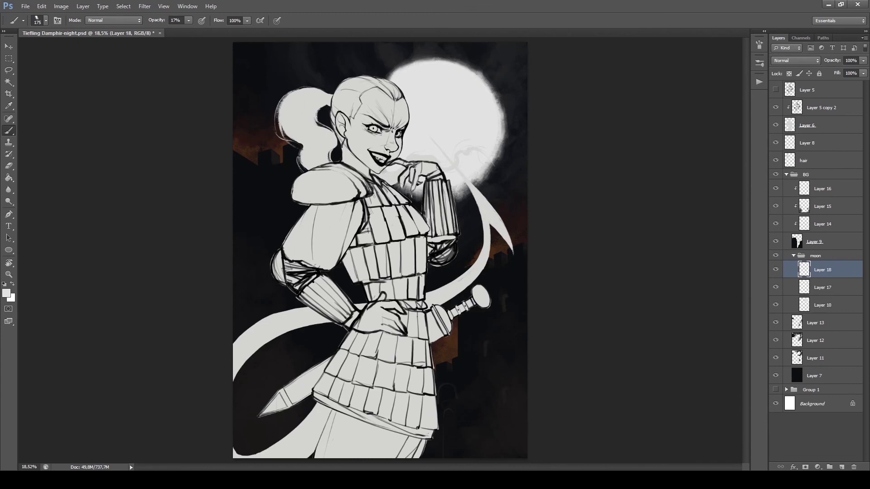
Step: Add a new layer in the moon group, save the file and brush a faint pinkish tint over the moon
key(ctrl+shift+alt+n)
key(ctrl+s)
mouse_move(462, 177)
mouse_down()
mouse_move(481, 154)
mouse_move(425, 147)
mouse_move(466, 193)
mouse_move(413, 190)
mouse_up()
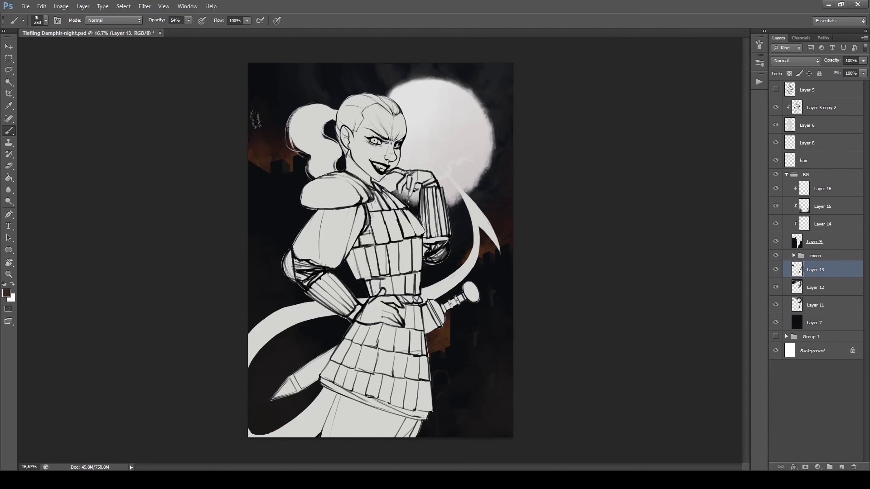
Step: Select Layer 17 in the moon group and feather the moon's outer edge with a light 200-size brush at 19% opacity
click(793, 255)
click(823, 287)
key(x)
key([)
key(1)
key(5)
mouse_move(471, 190)
mouse_down()
mouse_move(489, 136)
mouse_move(483, 111)
mouse_up()
key(0)
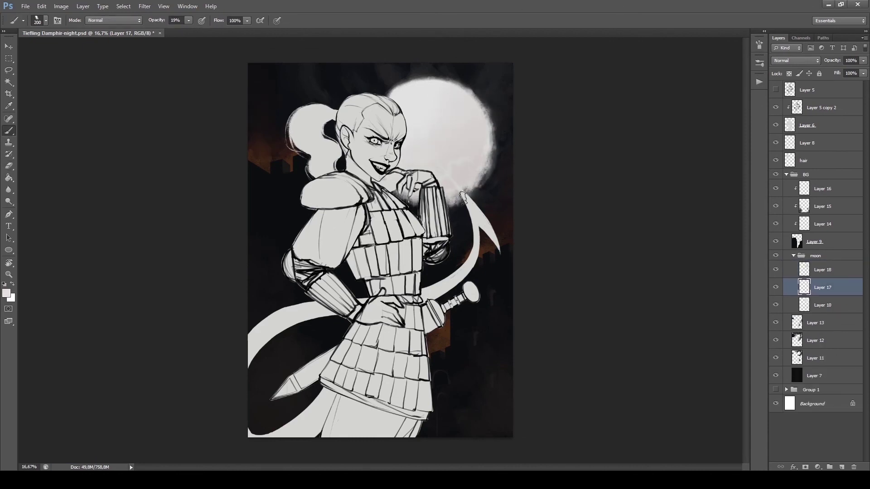
key(ctrl+minus)
click(786, 175)
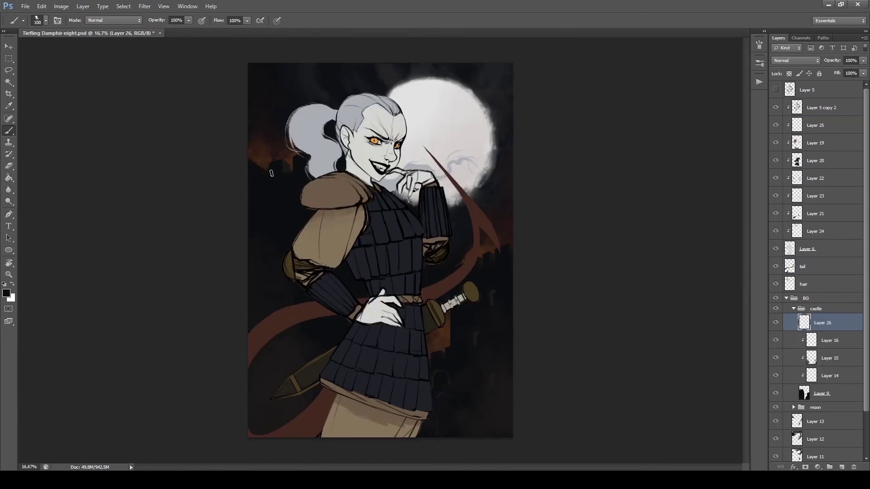
Step: Shrink the brush to 50, refine the castle battlements on Layer 26 and switch to Layer 16 to detail the lower wall
scroll(460, 323, up, 2)
key([)
key([)
key([)
key([)
key([)
key([)
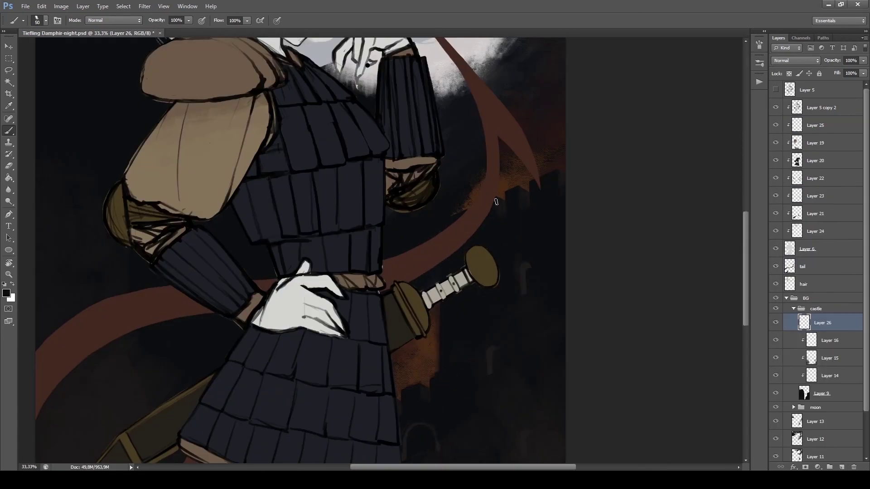
key(alt+[)
drag(488, 352, 474, 226)
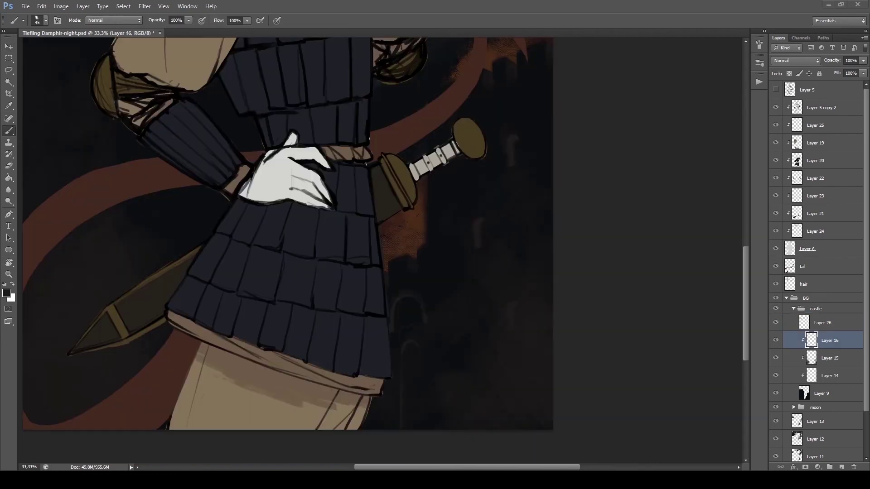
Step: Toggle Layer 18's visibility to compare the moon, then brush light grey over its lower edge at 49% opacity
key(ctrl+0)
key(v)
click(776, 334)
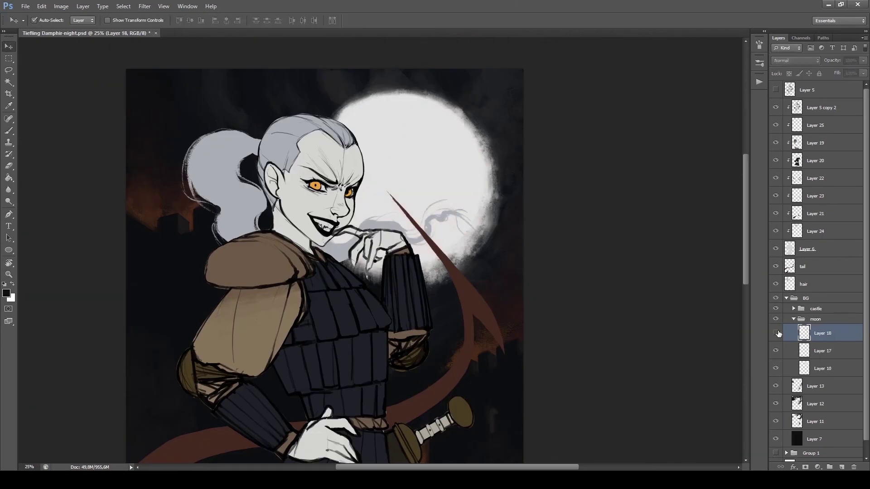
click(776, 333)
key(b)
drag(435, 276, 490, 254)
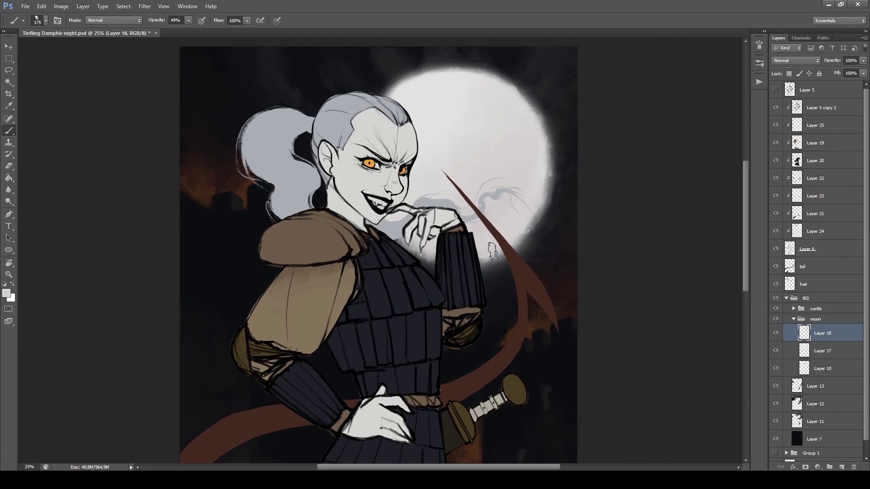
Step: Add a new layer in the moon group and brush pinkish-grey patches over the moon's upper half with a 150-size brush at 51% opacity
key(ctrl+shift+alt+n)
click(679, 175)
key(Return)
key(bracketleft)
key(5)
key(1)
mouse_move(407, 114)
mouse_down()
mouse_move(458, 107)
mouse_move(438, 58)
mouse_up()
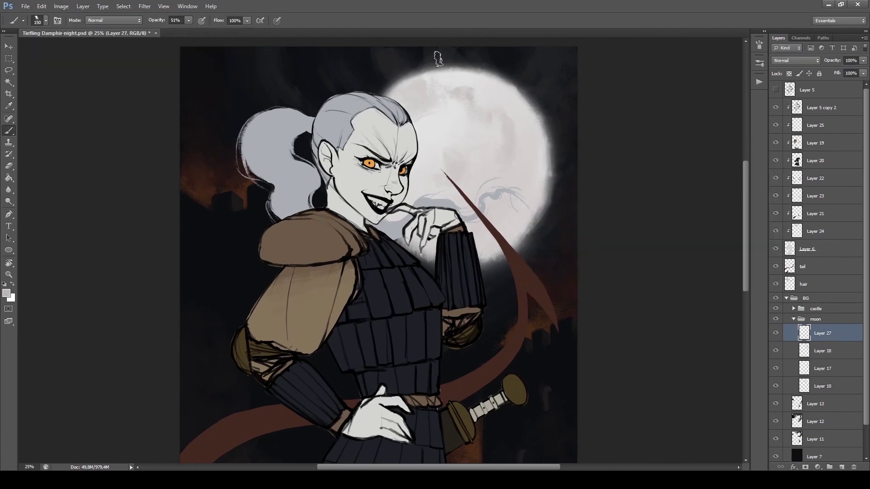
drag(462, 111, 507, 114)
Step: Sample the moon's colour and paint a small crater in its upper part with a smaller brush
key(bracketleft)
key(bracketleft)
key(bracketleft)
key(bracketleft)
alt+click(469, 104)
key(bracketleft)
key(bracketleft)
key(bracketleft)
key(bracketleft)
drag(466, 109, 481, 97)
Step: Refine the light and dark patches around the moon's centre using brush sizes from 70 down to 35
key(bracketleft)
key(bracketleft)
key(bracketleft)
key(bracketleft)
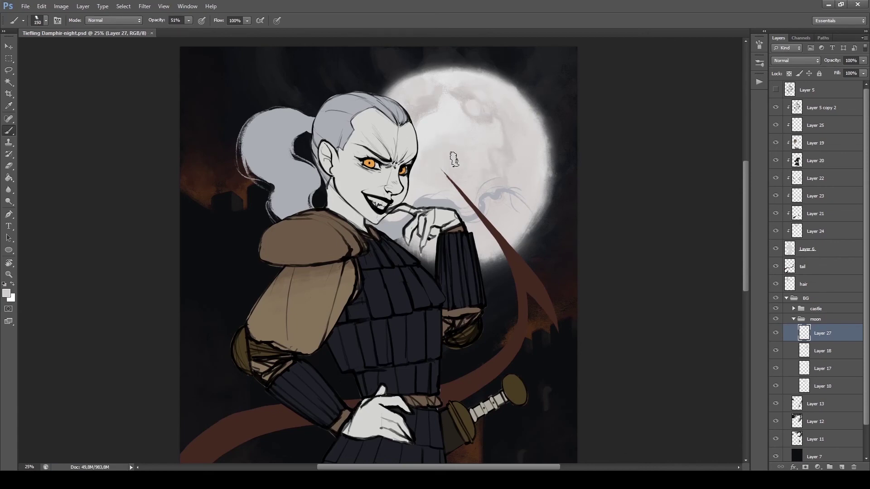
key(F5)
key(F5)
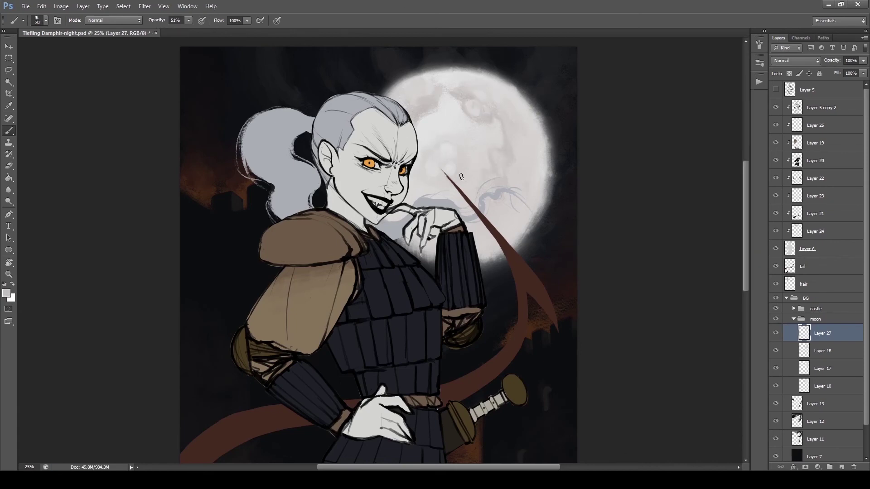
key(bracketright)
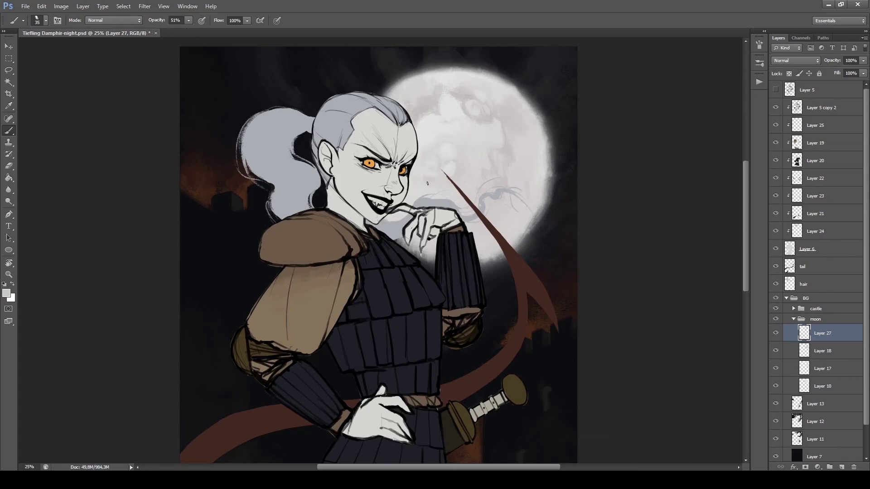
Step: Restore the default black and white colours and add a clipped layer above Layer 5 copy 2 for shading the torso under the arm
click(794, 319)
click(794, 309)
click(823, 323)
key(d)
key(ctrl+0)
key(ctrl+shift+alt+n)
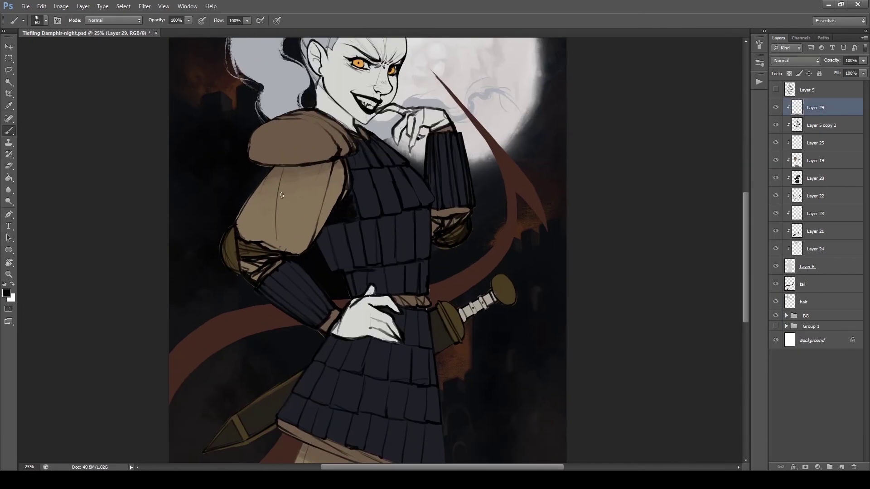
mouse_move(337, 226)
mouse_down()
mouse_move(324, 254)
mouse_move(347, 200)
mouse_up()
scroll(374, 239, up, 1)
Step: Show the Layer 5 sketch and brush dark shadow along the torso armour's left edge beneath the shoulder
click(775, 90)
key(bracketright)
key(bracketright)
key(bracketright)
key(bracketright)
key(bracketright)
mouse_move(349, 269)
mouse_down()
mouse_move(359, 293)
mouse_move(351, 269)
mouse_up()
alt+click(350, 269)
key(bracketleft)
key(bracketleft)
key(bracketleft)
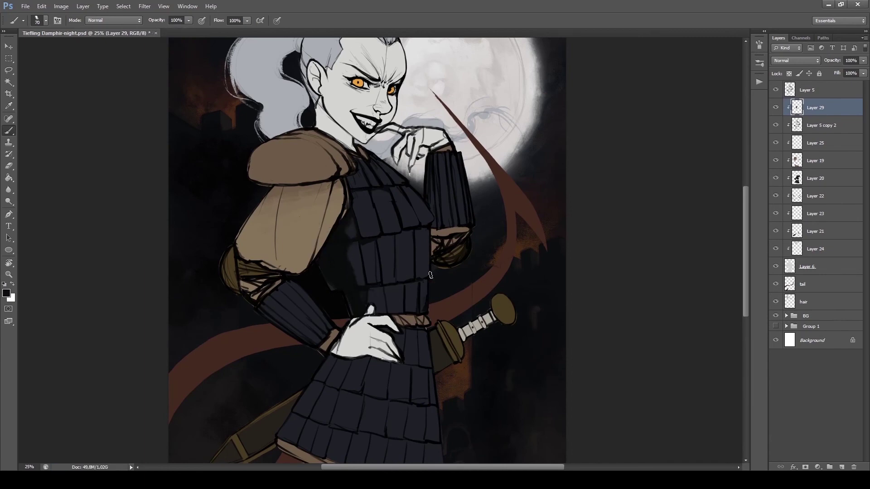
Step: Darken the torso armour's right edge and the raised forearm with 35 to 90-size brushes, and save the file
key(bracketleft)
key(bracketleft)
key(bracketleft)
key(bracketleft)
key(bracketleft)
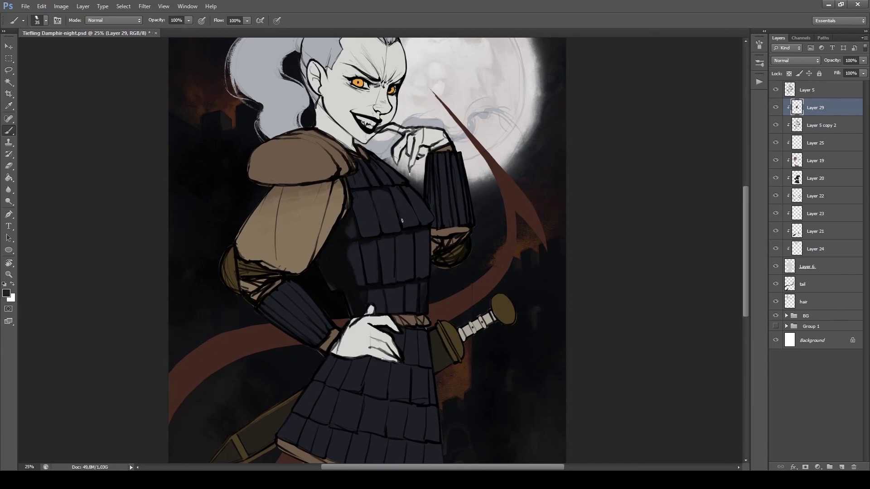
key(bracketright)
key(bracketright)
key(bracketright)
key(bracketright)
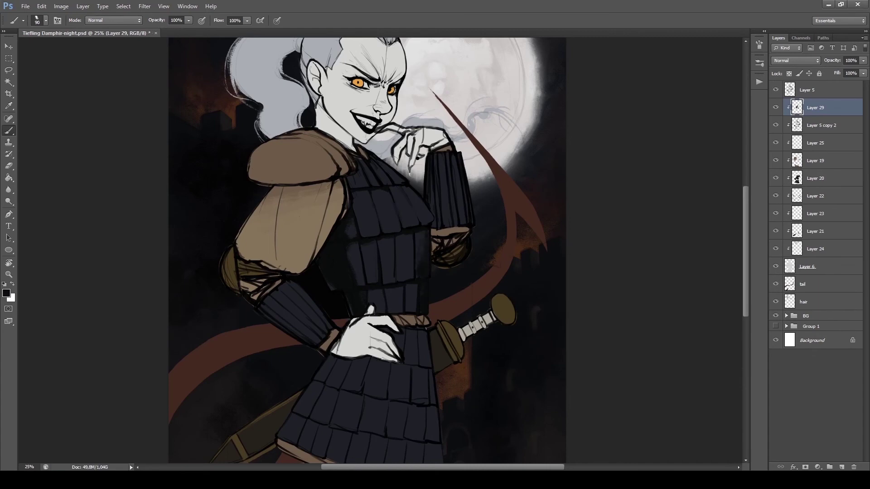
mouse_move(430, 267)
mouse_down()
mouse_move(439, 235)
mouse_move(475, 369)
mouse_up()
key(ctrl+s)
key(bracketleft)
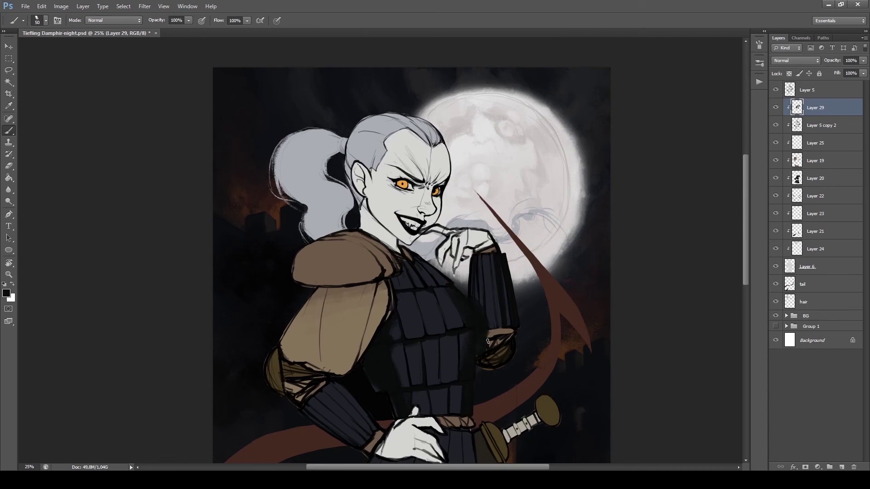
Step: Hide the Layer 5 sketch, undo the stray strokes and shade the raised arm's elbow guard with a 40-size brush
key(bracketright)
key(ctrl+comma)
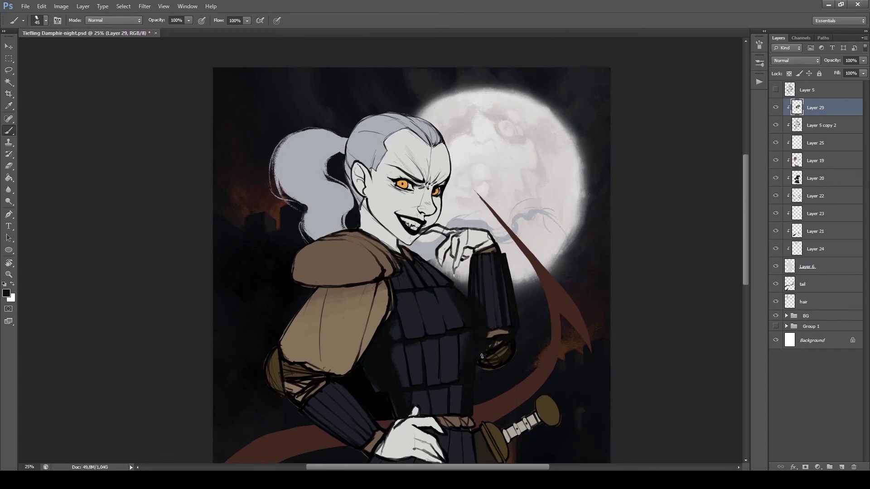
key(bracketleft)
key(bracketleft)
mouse_move(514, 355)
mouse_down()
mouse_move(483, 348)
mouse_move(503, 349)
mouse_up()
key(ctrl+z)
key(ctrl+z)
key(ctrl+z)
key(bracketleft)
drag(424, 265, 446, 283)
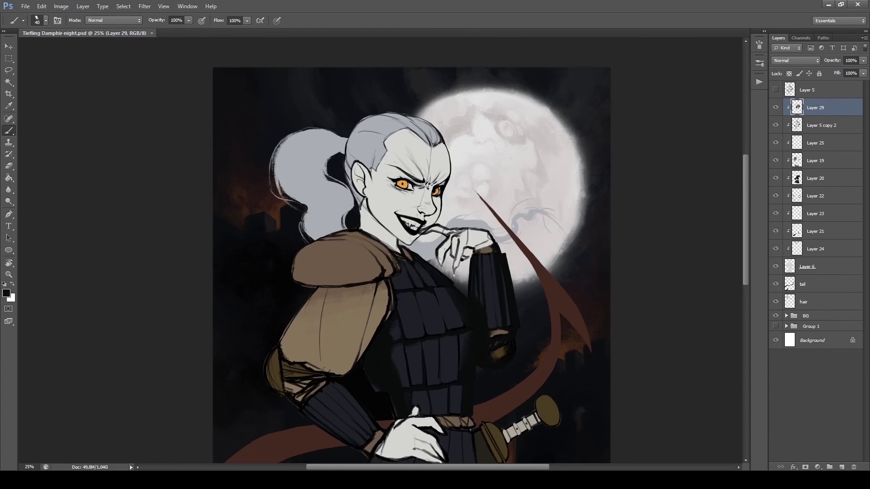
Step: Expand the BG group and fill the gap between the bent arm and waist with the rust-orange castle background
mouse_move(379, 398)
mouse_down()
mouse_move(322, 253)
mouse_move(355, 366)
mouse_move(339, 368)
mouse_up()
click(787, 316)
key(bracketleft)
key(bracketleft)
key(bracketleft)
drag(429, 377, 456, 214)
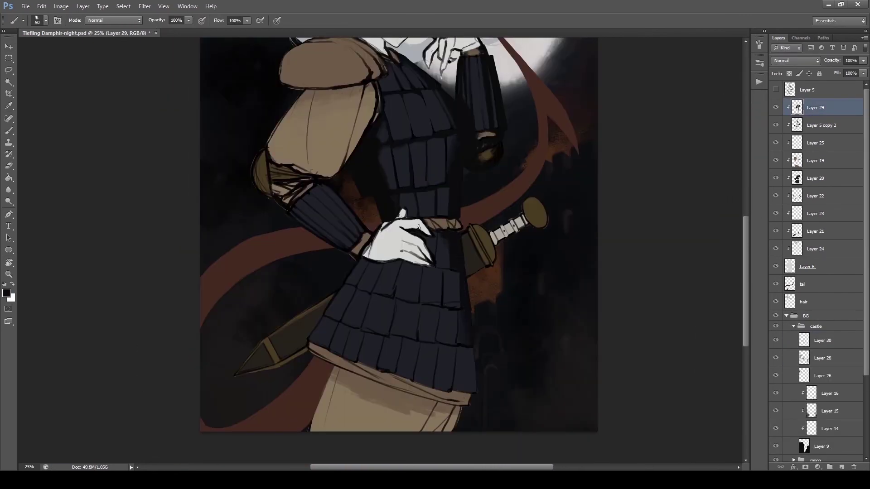
Step: Darken the armour skirt's right edge and the scabbard beside the sword hilt with a 60-size brush on Layer 29
key(bracketleft)
drag(474, 347, 455, 395)
drag(478, 236, 484, 295)
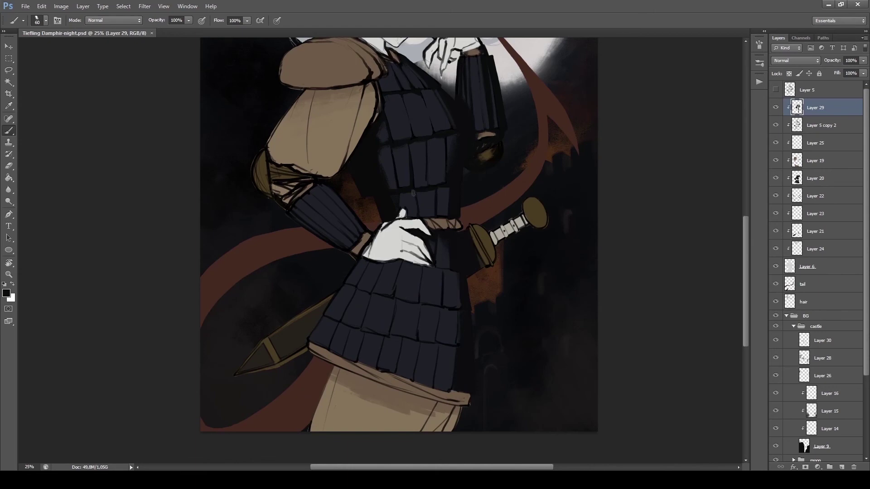
key(bracketright)
key(bracketright)
key(bracketright)
key(bracketright)
key(bracketright)
key(bracketright)
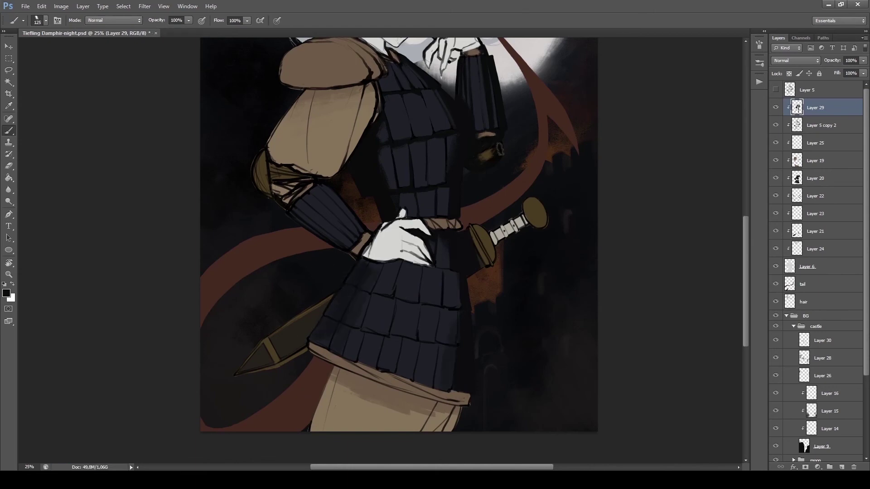
Step: Deepen the shadow on the raised arm's elbow guard with a 125-size brush, and shrink the brush to 25 for the torso plates
drag(409, 200, 436, 272)
key(bracketleft)
key(bracketleft)
key(bracketleft)
key(bracketleft)
key(bracketleft)
key(bracketleft)
key(bracketleft)
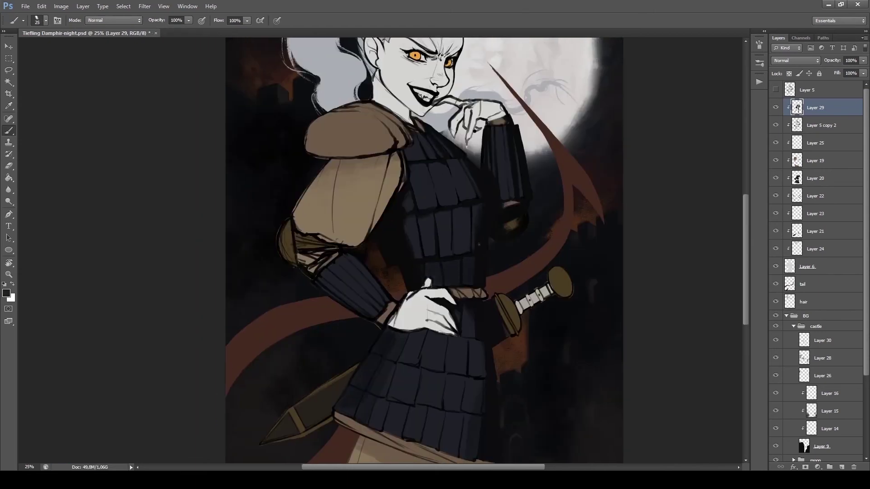
Step: Shade the upper chest armour near the collar, soften the torso shadow with a 70-size brush and save the file
key(bracketright)
key(bracketright)
drag(422, 160, 413, 150)
key(bracketright)
key(bracketright)
key(bracketright)
key(bracketright)
key(bracketright)
key(bracketright)
key(bracketright)
key(bracketright)
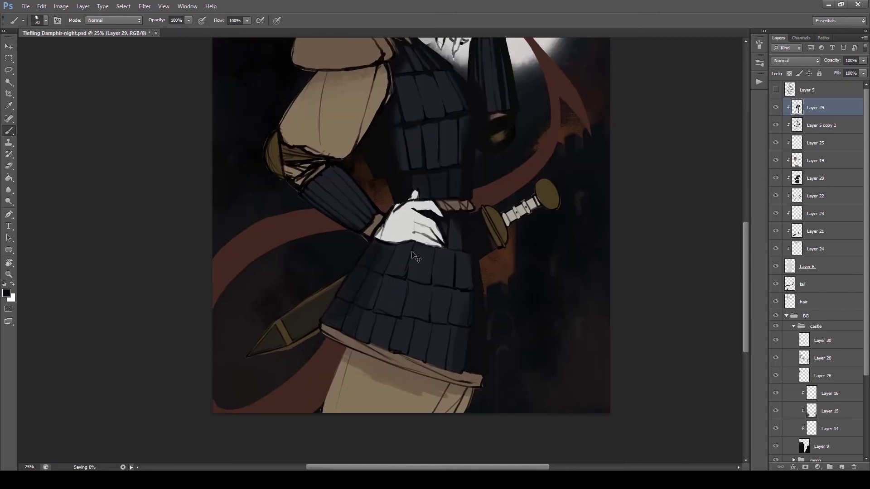
Step: Paint over the dark seams between the armour skirt's plates with a 20-size brush
drag(400, 337, 388, 250)
key(bracketleft)
key(bracketleft)
key(bracketleft)
key(bracketleft)
key(bracketleft)
key(bracketleft)
key(bracketleft)
key(bracketleft)
key(bracketleft)
drag(442, 227, 467, 252)
key(bracketright)
drag(419, 286, 470, 294)
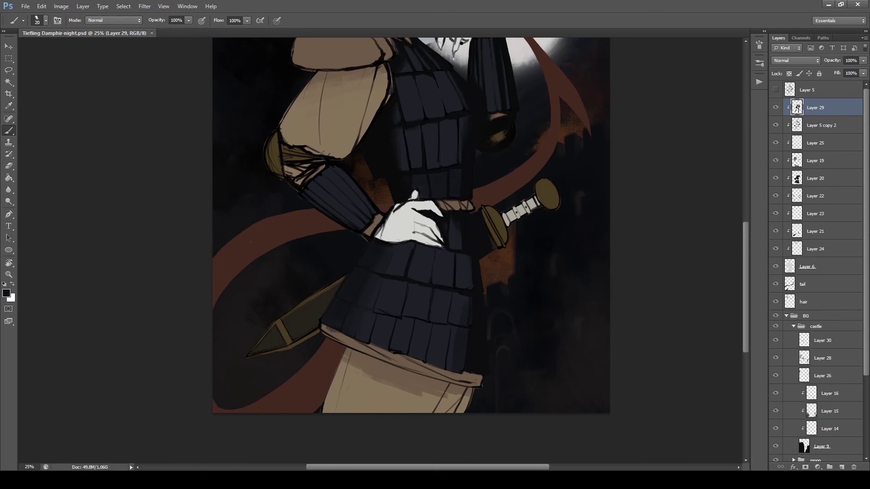
key(bracketright)
drag(429, 324, 452, 327)
Step: Darken the lowest row of skirt plates along the hem with a brush enlarged to 90
key(bracketright)
key(bracketright)
key(bracketright)
key(bracketright)
key(bracketright)
drag(320, 322, 441, 369)
key(bracketleft)
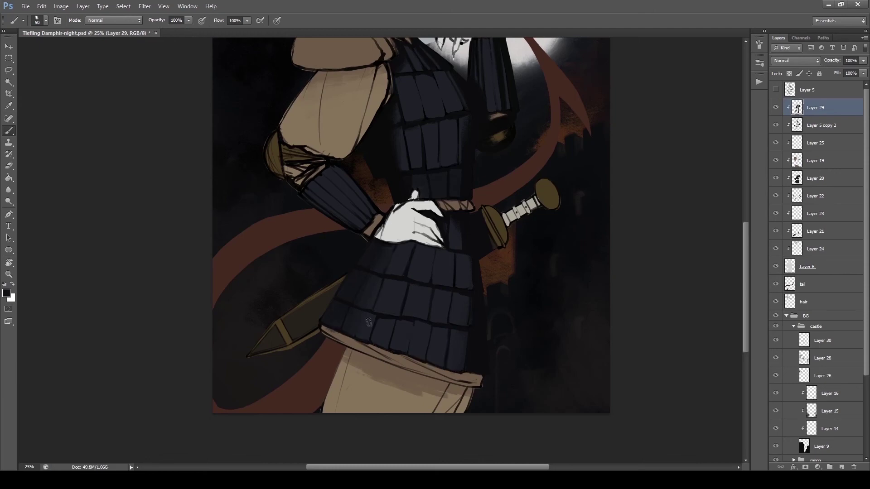
key(bracketleft)
key(bracketleft)
key(bracketleft)
key(bracketleft)
key(bracketleft)
Step: Brush shadow across the skirt's lower plates, its hem and the top of the thigh beneath it
drag(369, 322, 351, 283)
drag(326, 313, 453, 344)
drag(367, 317, 446, 342)
drag(317, 297, 408, 336)
scroll(318, 272, down, 3)
drag(312, 247, 415, 301)
drag(365, 270, 399, 295)
mouse_move(317, 250)
mouse_down()
mouse_move(311, 272)
mouse_move(397, 301)
mouse_move(424, 264)
mouse_up()
Step: Sample a dark armour tone and refine the seams between the torso plates with a 25-size brush
key(bracketleft)
key(bracketleft)
key(bracketleft)
key(bracketleft)
scroll(305, 293, up, 5)
key(bracketright)
key(bracketright)
alt+click(420, 269)
scroll(397, 256, up, 3)
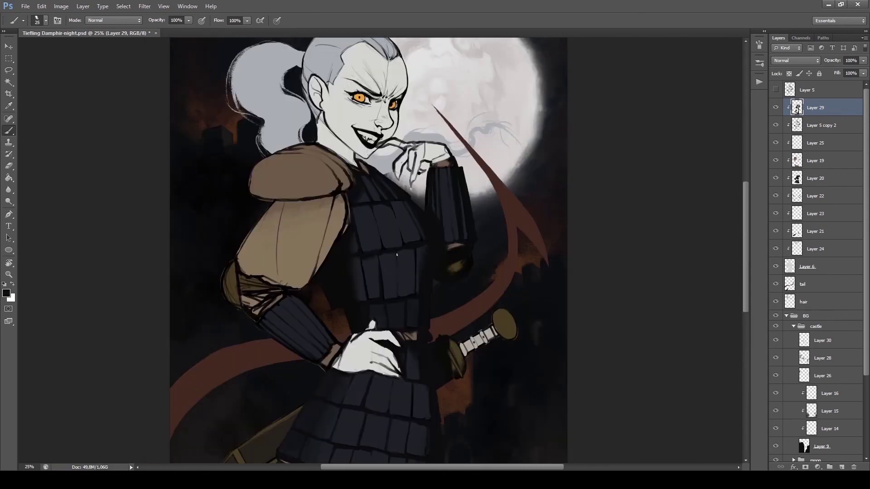
scroll(356, 279, down, 1)
drag(381, 261, 384, 290)
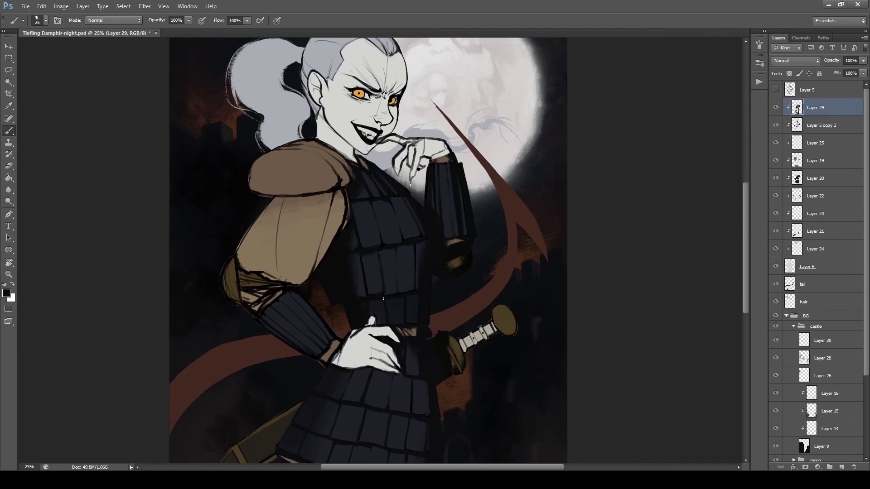
Step: Clean up the torso plates' right-hand edges at 33.33% zoom with a 30-size brush and save the file
key(bracketleft)
alt+scroll(394, 238, up, 1)
key(bracketright)
drag(429, 259, 426, 282)
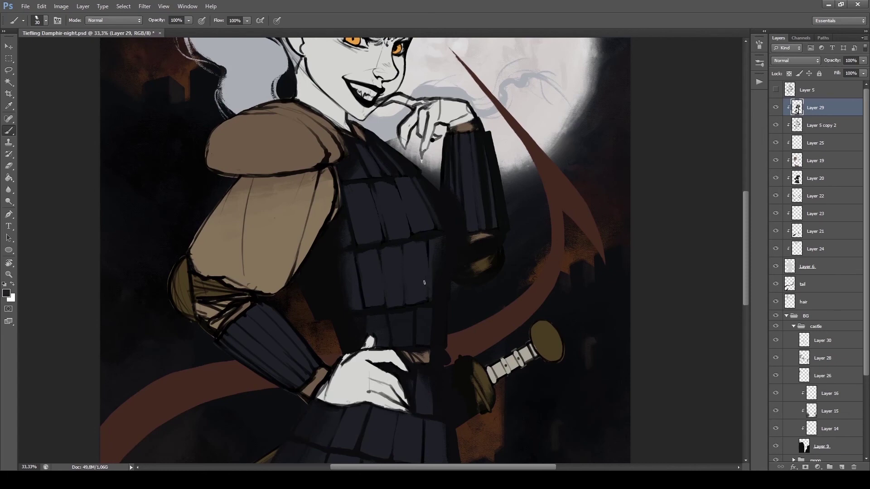
key(ctrl+s)
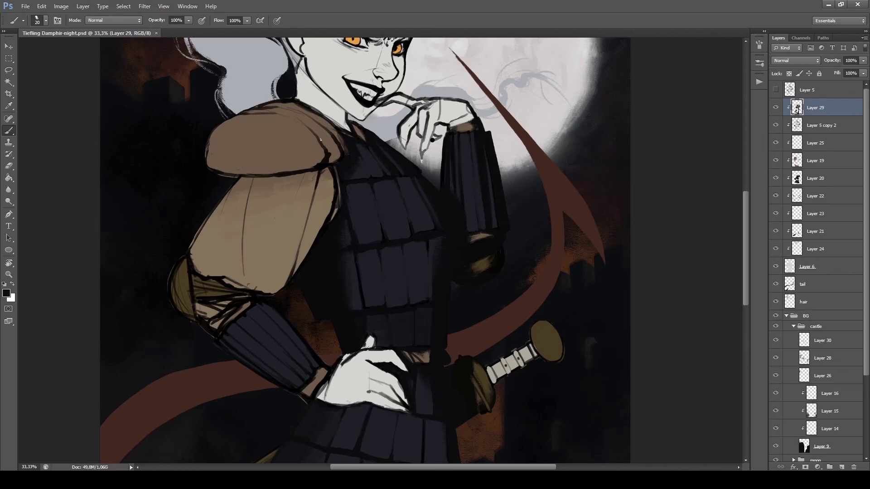
Step: Undo the last torso stroke, save the file and darken the skirt plates' right edge with a 50-size brush
drag(360, 307, 359, 266)
key(ctrl+z)
scroll(283, 251, up, 3)
scroll(283, 252, down, 8)
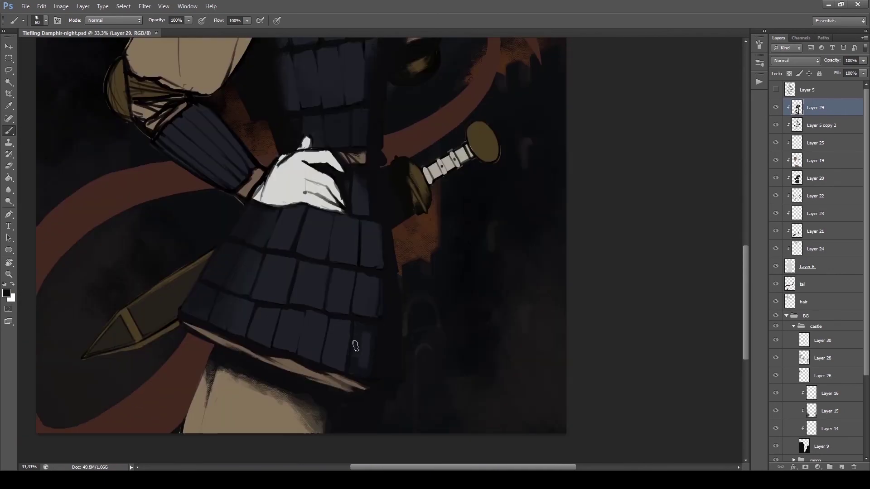
key(ctrl+s)
drag(381, 309, 379, 284)
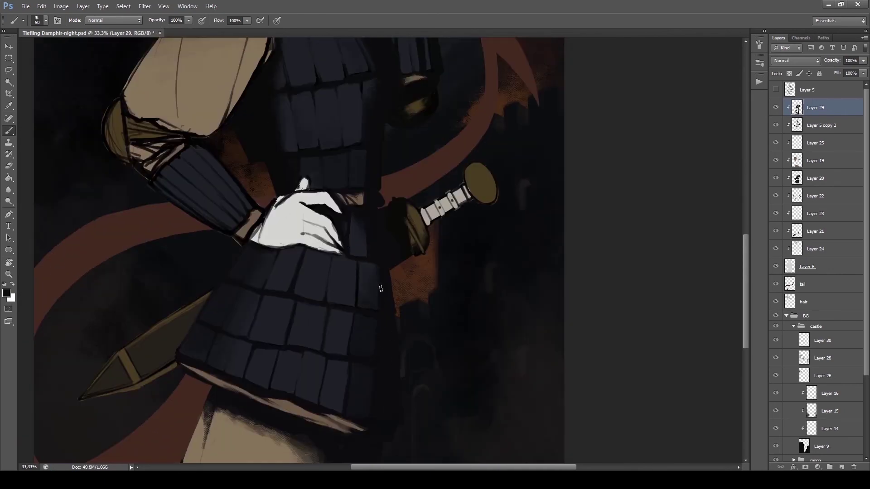
Step: Sample a dark tone from the skirt and refine its upper-right plates with 35- and 45-size brushes
scroll(311, 235, up, 1)
scroll(311, 235, left, 2)
key(bracketleft)
key(bracketleft)
key(bracketleft)
alt+click(349, 349)
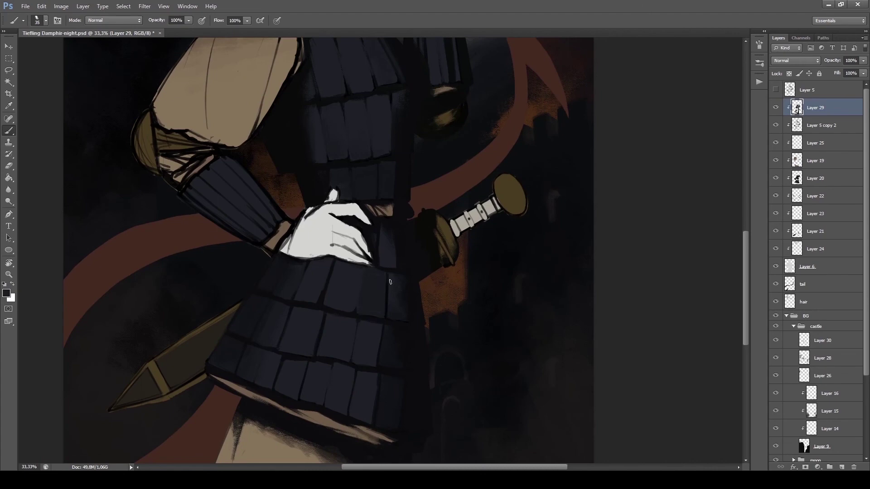
scroll(360, 290, left, 3)
scroll(361, 290, up, 1)
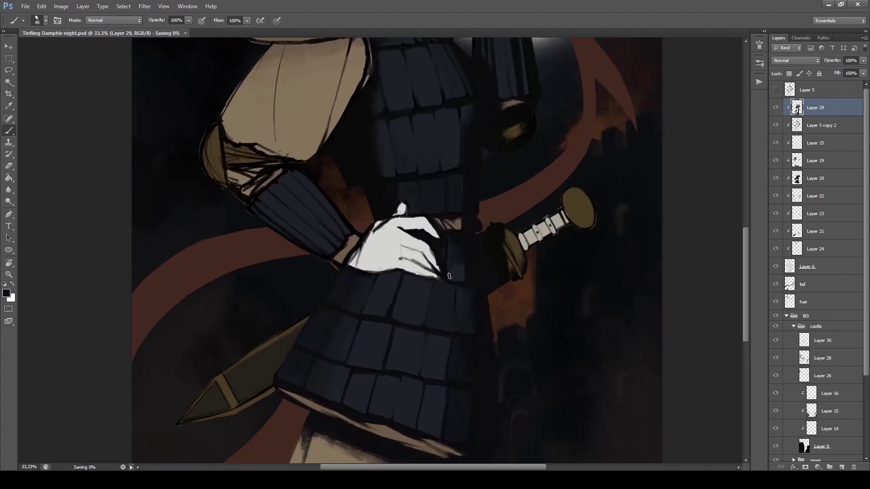
Step: Darken the torso plates' right side, save the file and deepen the gap above the lowest plate row
scroll(436, 208, up, 3)
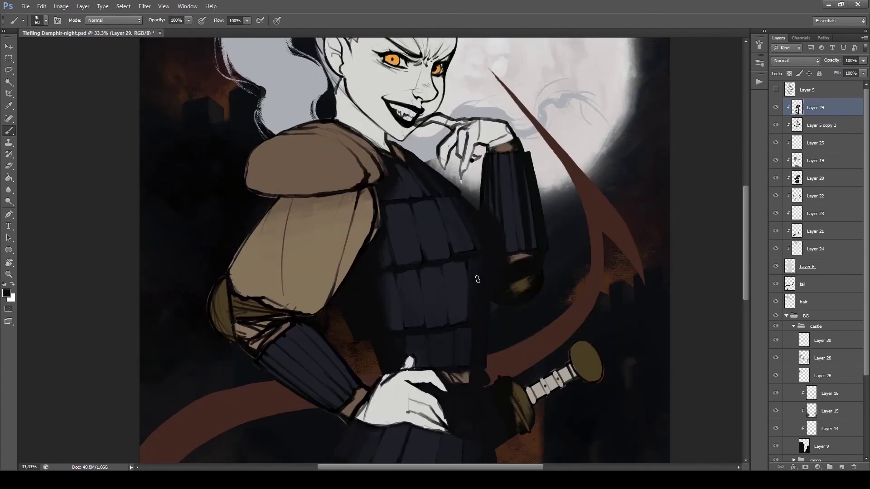
scroll(421, 206, left, 2)
key(ctrl+s)
click(507, 284)
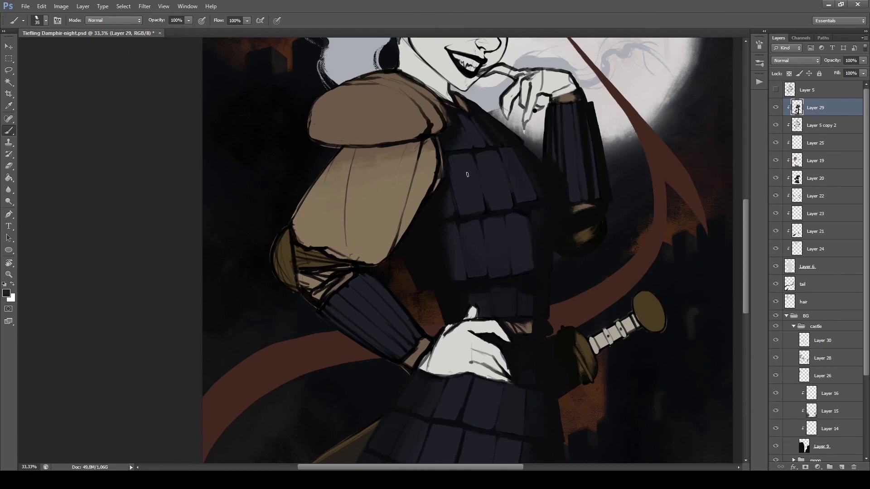
key(bracketright)
drag(522, 283, 540, 266)
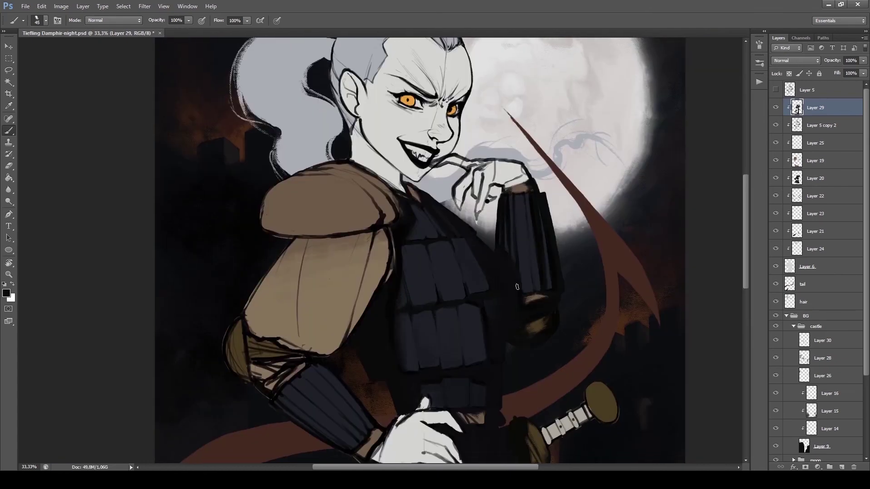
Step: Refine the shading across the skirt's plates, starting with a 40-size brush
scroll(517, 287, down, 5)
key(bracketleft)
key(bracketleft)
key(bracketleft)
key(bracketleft)
key(bracketleft)
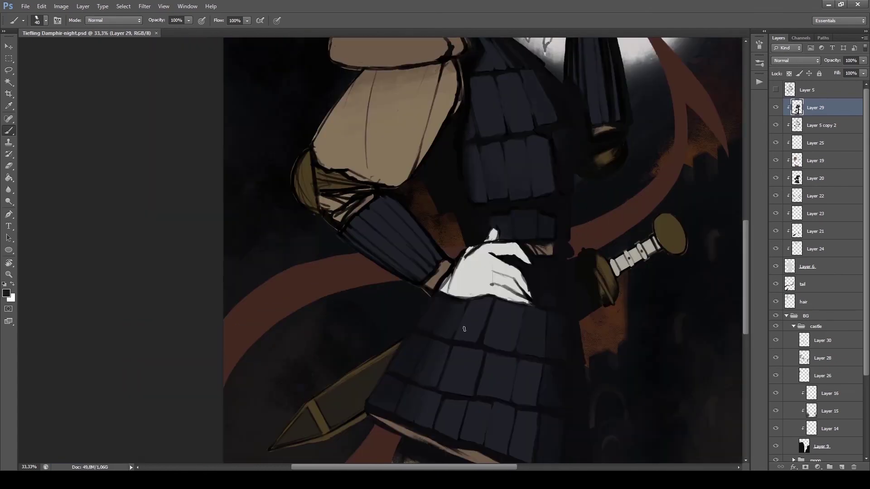
scroll(472, 344, down, 2)
scroll(471, 345, right, 1)
key(bracketright)
key(bracketright)
key(bracketright)
key(bracketright)
key(bracketright)
key(bracketright)
Step: Paint thin dark seams between the skirt's left and lower plates with a 15-size brush
scroll(410, 283, up, 2)
scroll(410, 284, right, 2)
key(bracketleft)
key(bracketleft)
key(bracketleft)
key(bracketleft)
scroll(538, 375, down, 1)
scroll(523, 263, down, 1)
scroll(523, 263, left, 1)
key(bracketleft)
key(bracketleft)
key(bracketleft)
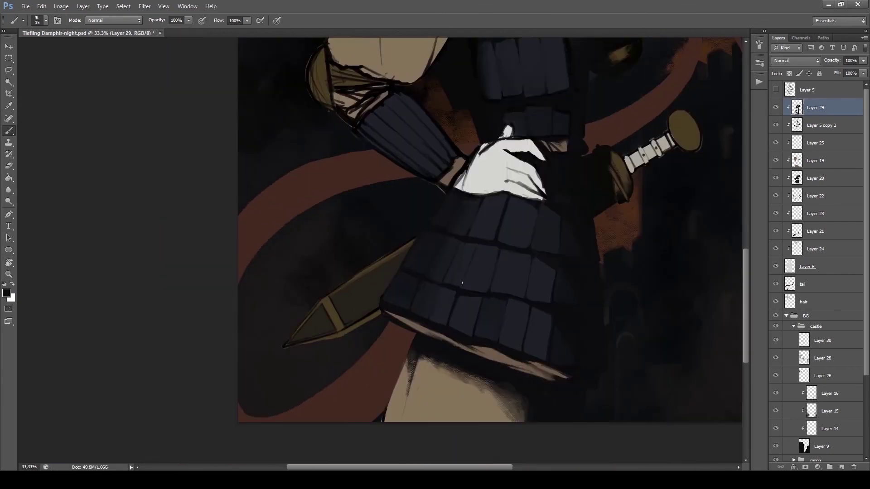
Step: Save the file and reshape the skirt plates' right-hand edges with a 45-size brush
key(ctrl+s)
key(bracketright)
key(bracketright)
key(bracketright)
key(bracketright)
key(bracketright)
scroll(327, 176, down, 1)
scroll(327, 176, right, 1)
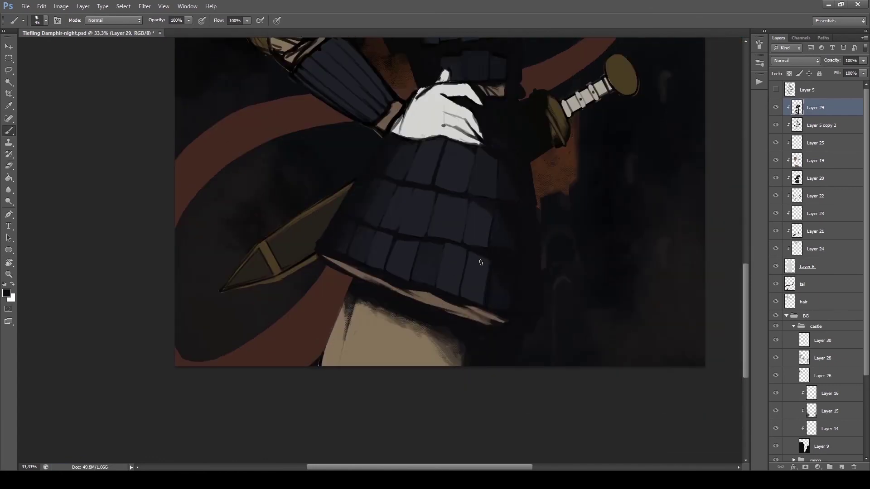
Step: Clean up the edges of the skirt's individual plates with a 20-size brush
scroll(470, 247, up, 2)
scroll(470, 246, left, 2)
key(bracketleft)
key(bracketleft)
key(bracketleft)
key(bracketleft)
key(bracketleft)
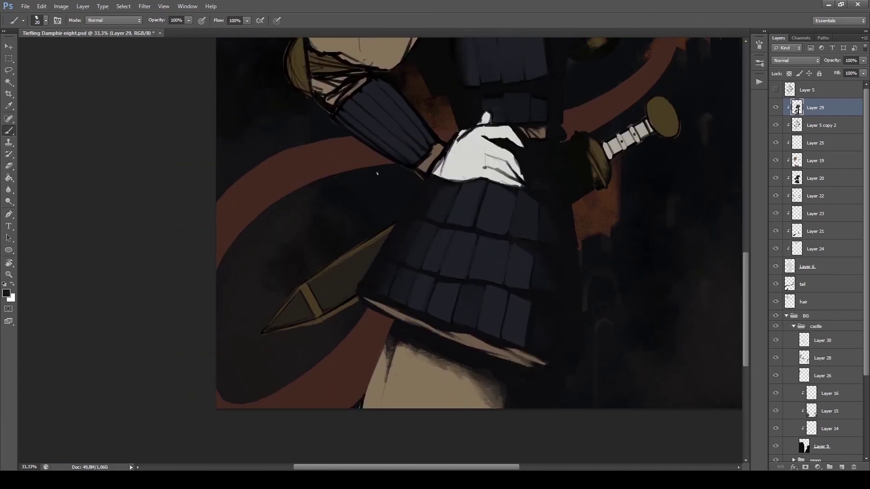
Step: Lighten the faces of the upper and middle torso plates with a 70-size brush in a greyish tone
scroll(450, 232, up, 5)
scroll(450, 232, right, 2)
key(bracketright)
key(bracketright)
key(bracketright)
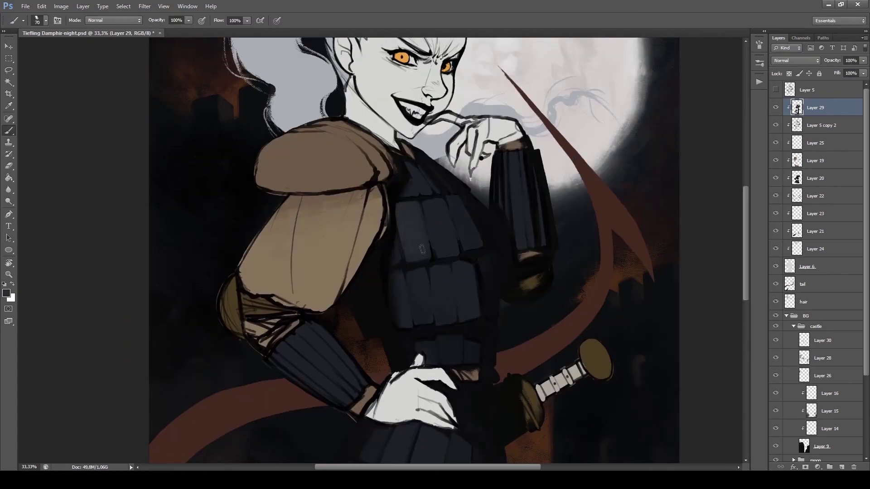
key(bracketright)
key(bracketright)
key(bracketright)
scroll(457, 287, right, 1)
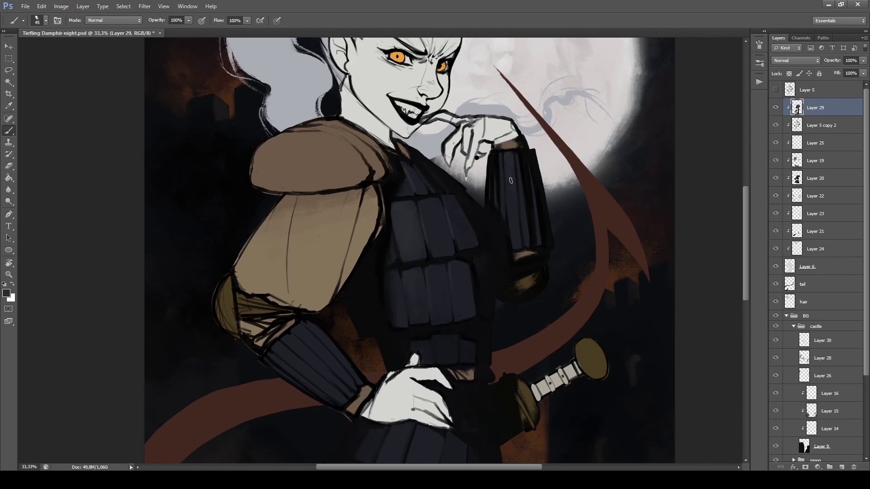
Step: Save the file and brush a lighter tone onto the central plate of the skirt's top row
key(bracketleft)
key(bracketleft)
mouse_move(351, 411)
mouse_down()
mouse_move(369, 166)
mouse_move(385, 164)
mouse_up()
key(ctrl+s)
key(bracketright)
key(bracketright)
key(bracketright)
key(bracketright)
key(bracketright)
key(bracketright)
key(bracketright)
key(bracketright)
key(bracketright)
key(bracketleft)
mouse_move(493, 306)
mouse_down()
mouse_move(476, 330)
mouse_move(491, 351)
mouse_up()
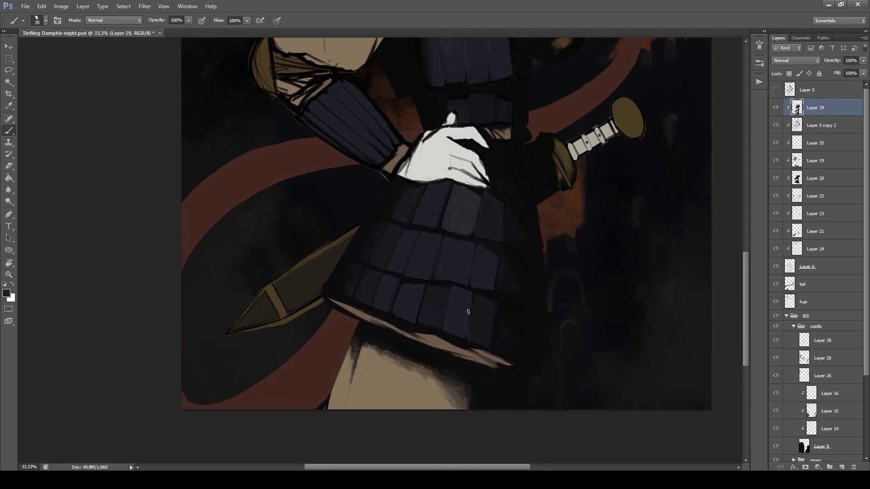
Step: Lighten plates in the skirt's middle and bottom rows, saving the file along the way
drag(484, 285, 485, 317)
key(ctrl+s)
drag(358, 167, 397, 217)
key(bracketleft)
key(bracketleft)
key(bracketleft)
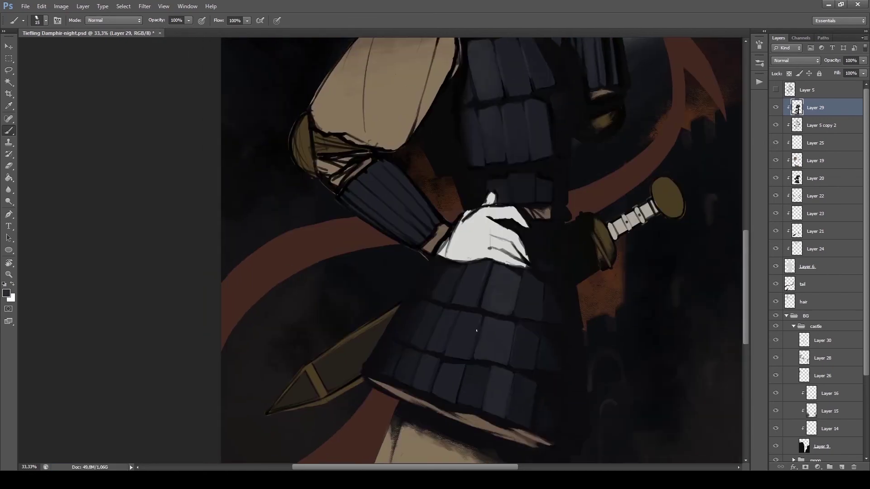
Step: Paint thin lighter edges along the torso and skirt plates with a 15-size brush and sample a dark tone
scroll(474, 309, up, 5)
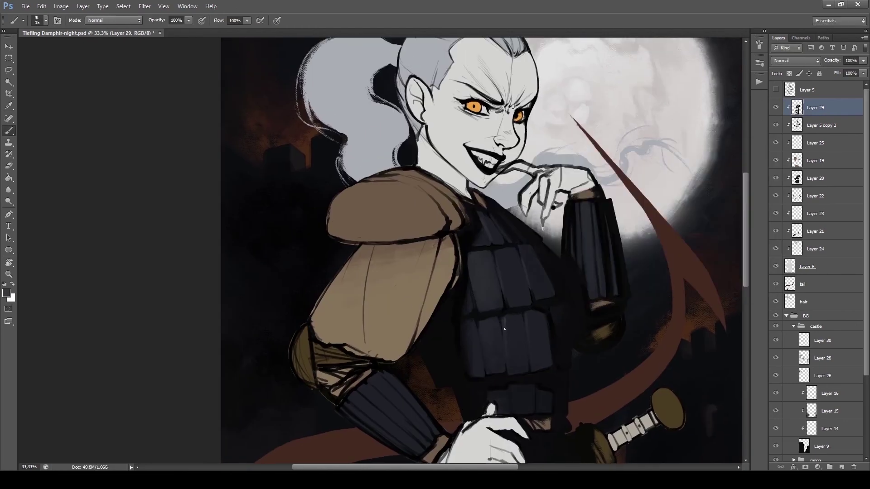
scroll(458, 252, down, 4)
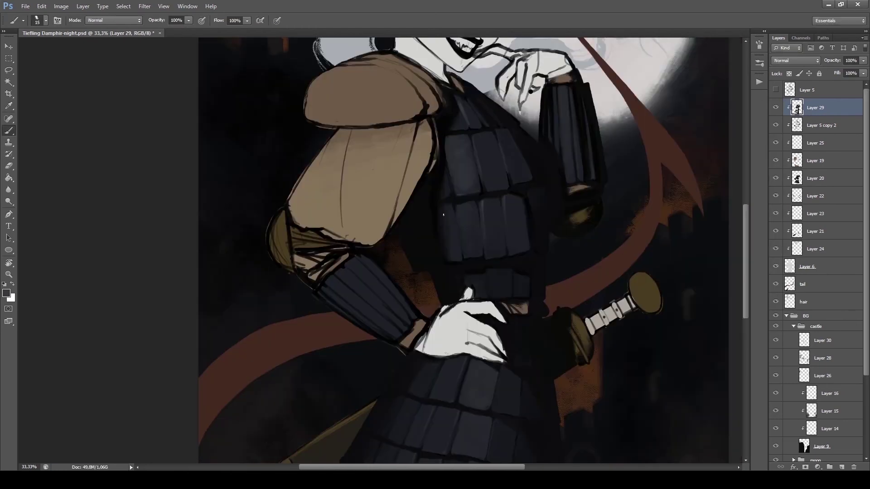
scroll(466, 344, down, 2)
alt+click(370, 272)
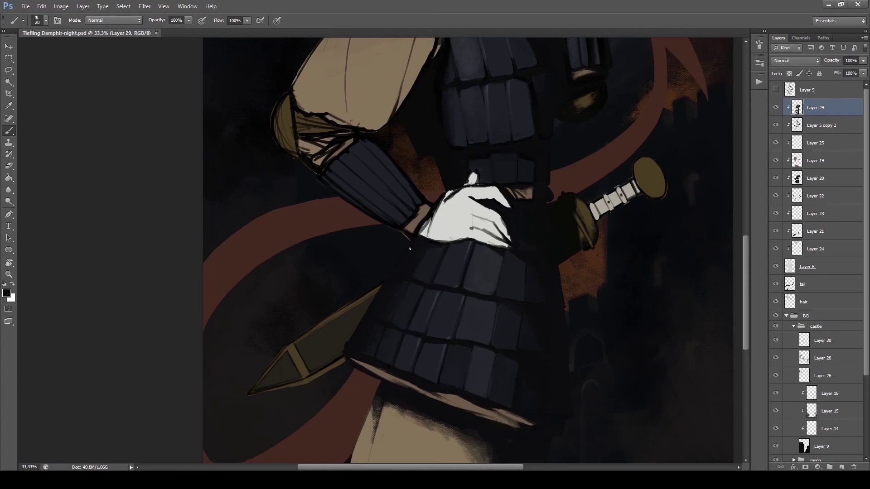
Step: Sharpen the torso plates' seams and edges with 40- and 25-size brushes, sampling a tone from the plates
scroll(496, 258, up, 5)
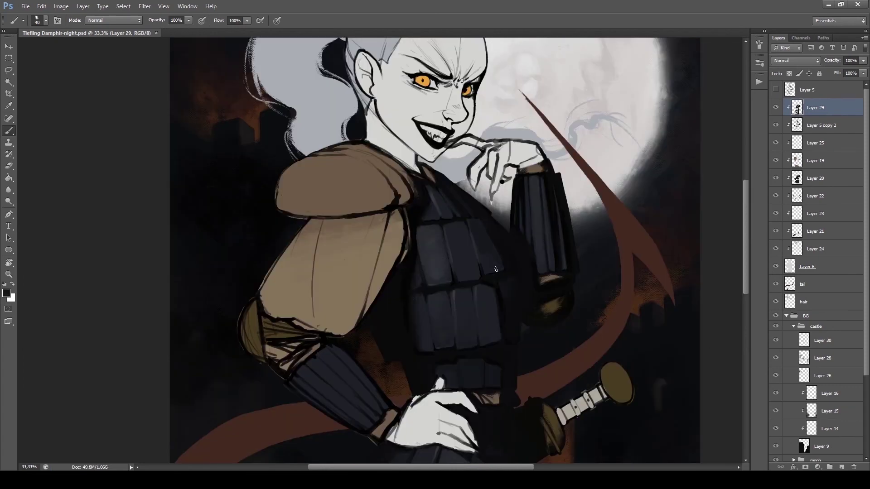
scroll(519, 232, down, 2)
key(bracketleft)
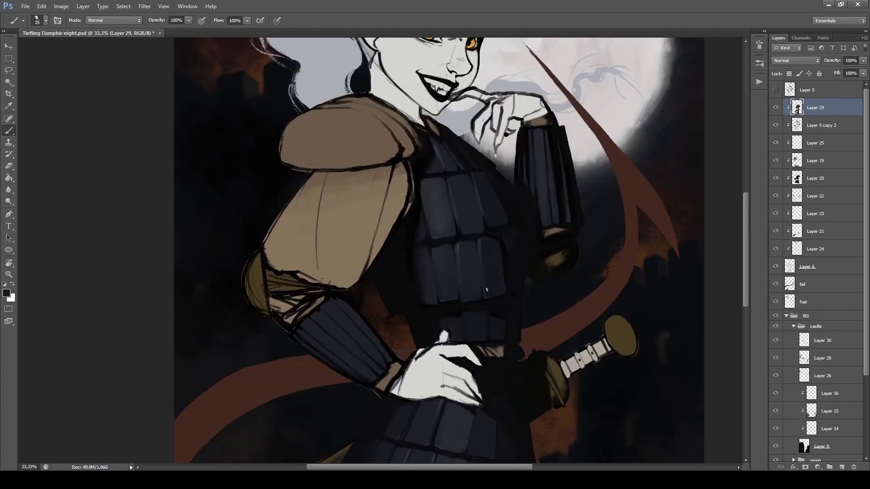
alt+click(483, 250)
scroll(445, 156, down, 2)
key(bracketright)
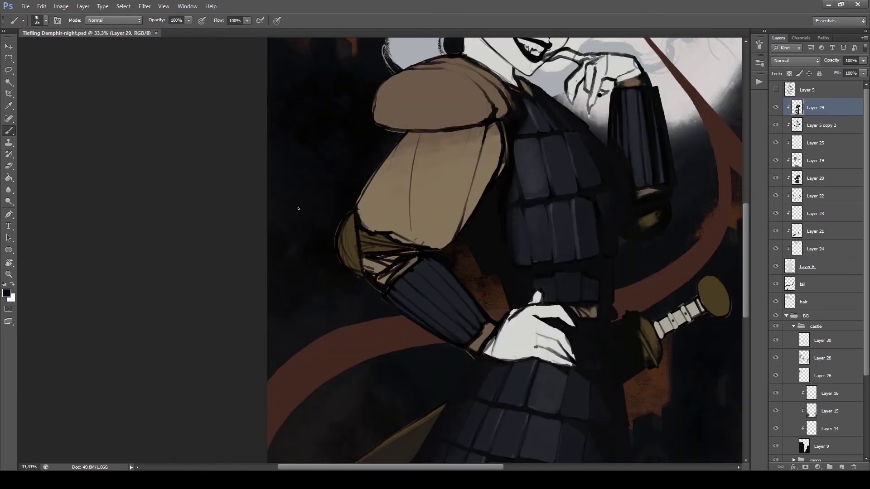
Step: Brush dark shadow over the wrist and the lower edge of the bracer on the hip-side arm
key(bracketleft)
drag(488, 327, 472, 352)
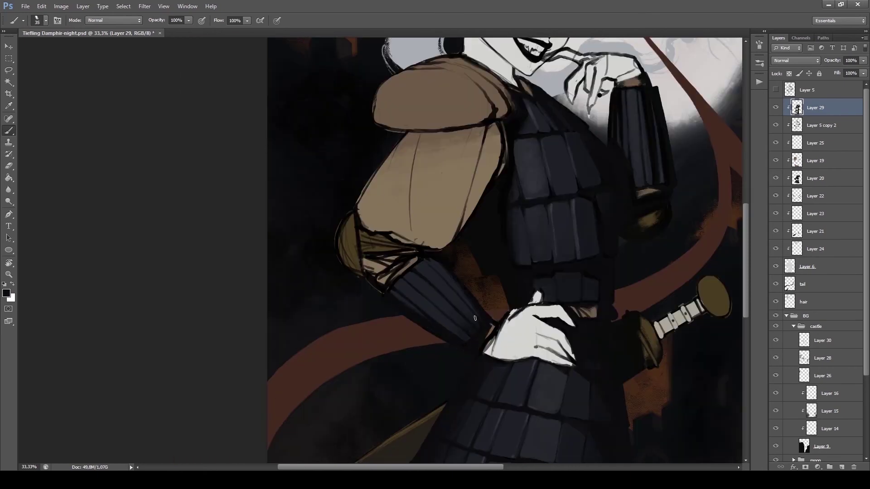
mouse_move(402, 256)
mouse_down()
mouse_move(265, 100)
mouse_move(276, 199)
mouse_move(369, 273)
mouse_up()
Step: Paint lighter streaks along the bracer's ridges with a 15-size brush and a tone sampled from it
key(bracketright)
key(bracketleft)
key(bracketleft)
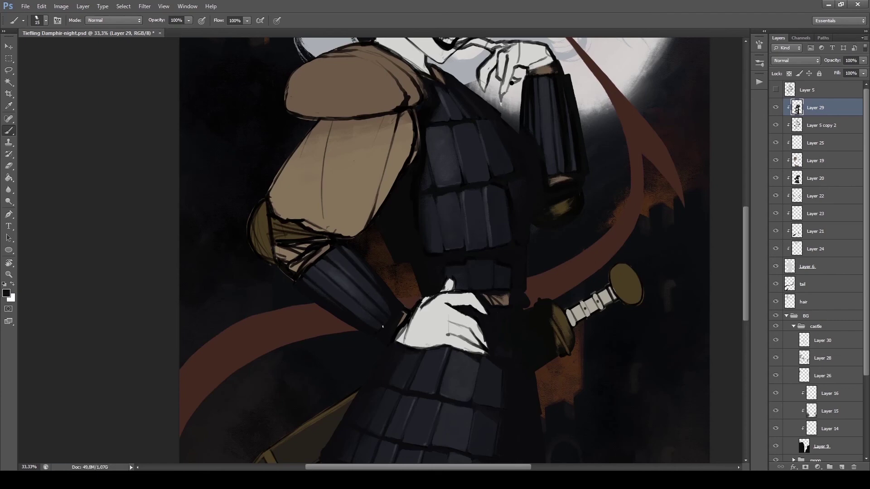
alt+click(333, 266)
drag(333, 279, 369, 312)
Step: Create a clipped layer above Layer 29 and shade the sword's guard with sampled bronze and dark tones
key(ctrl+shift+alt+n)
key(bracketright)
key(bracketright)
key(bracketright)
drag(263, 141, 178, 66)
mouse_move(461, 232)
mouse_down()
mouse_move(400, 257)
mouse_move(439, 313)
mouse_up()
key(bracketright)
alt+click(455, 315)
key(Escape)
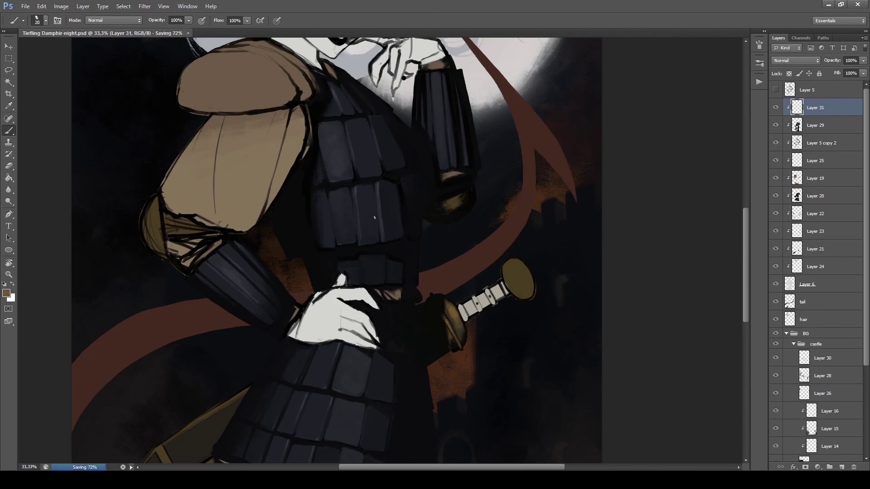
alt+click(464, 343)
key(bracketleft)
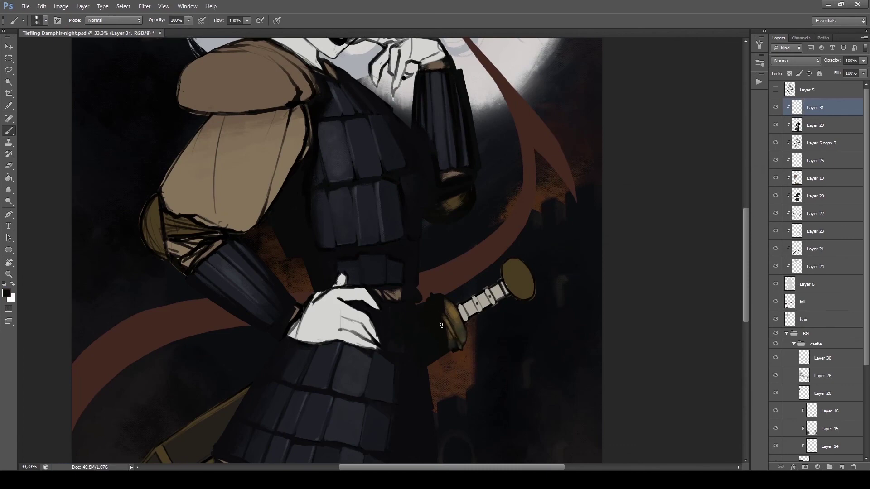
Step: Sample the guard's bronze tone and paint a highlight on the sword's round pommel
key(Return)
key(bracketright)
key(bracketright)
key(bracketright)
alt+click(458, 317)
mouse_move(515, 272)
mouse_down()
mouse_move(526, 295)
mouse_move(510, 267)
mouse_move(516, 277)
mouse_move(524, 259)
mouse_up()
Step: Add another clipped layer directly above Layer 29 and pick a dark grey for shading with a 25-size brush
key(bracketright)
key(bracketright)
key(bracketright)
key(bracketright)
click(6, 293)
click(734, 160)
drag(460, 204, 498, 345)
key(ctrl+shift+n)
key(bracketleft)
key(bracketleft)
key(bracketleft)
key(bracketleft)
click(6, 294)
click(734, 159)
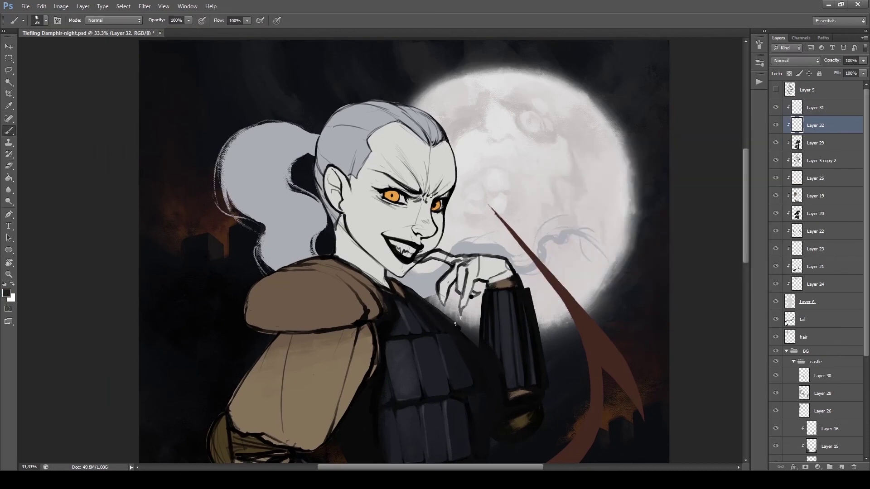
Step: Brush near-black shadow down the right side of the torso and skirt on Layer 32
key(bracketright)
key(bracketright)
key(bracketright)
key(bracketright)
key(bracketright)
key(bracketright)
key(bracketright)
key(bracketright)
key(bracketright)
key(bracketright)
click(6, 294)
mouse_move(394, 449)
mouse_down()
mouse_move(303, 131)
mouse_move(314, 283)
mouse_move(340, 300)
mouse_move(400, 171)
mouse_up()
click(734, 159)
key(bracketleft)
key(bracketleft)
drag(470, 265, 460, 392)
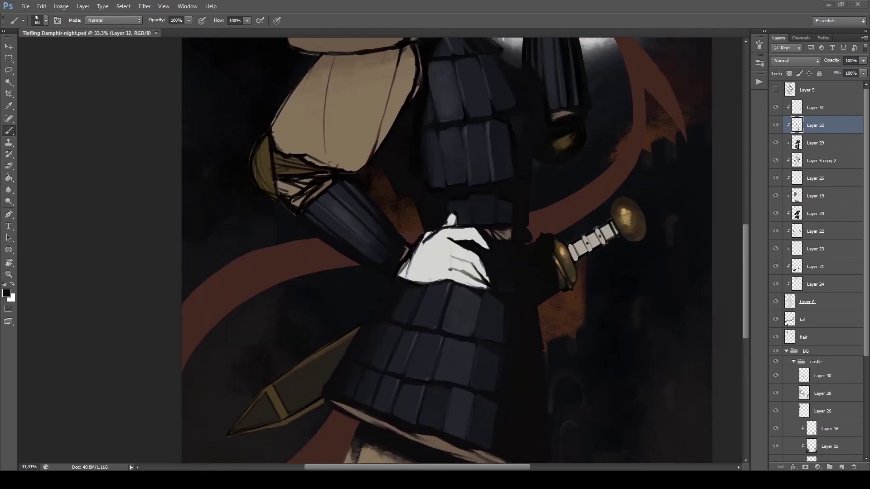
Step: Select Layer 31 and brush near-black shading over the scabbard's body where it emerges from the skirt
key(bracketleft)
key(bracketleft)
key(bracketleft)
key(bracketleft)
key(bracketleft)
scroll(528, 197, down, 2)
scroll(528, 197, up, 6)
key(alt+bracketright)
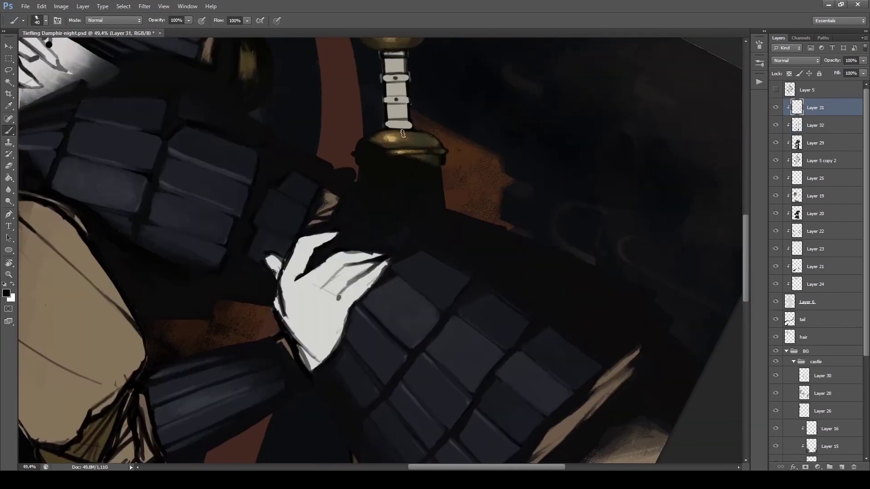
drag(455, 271, 456, 323)
drag(381, 162, 401, 334)
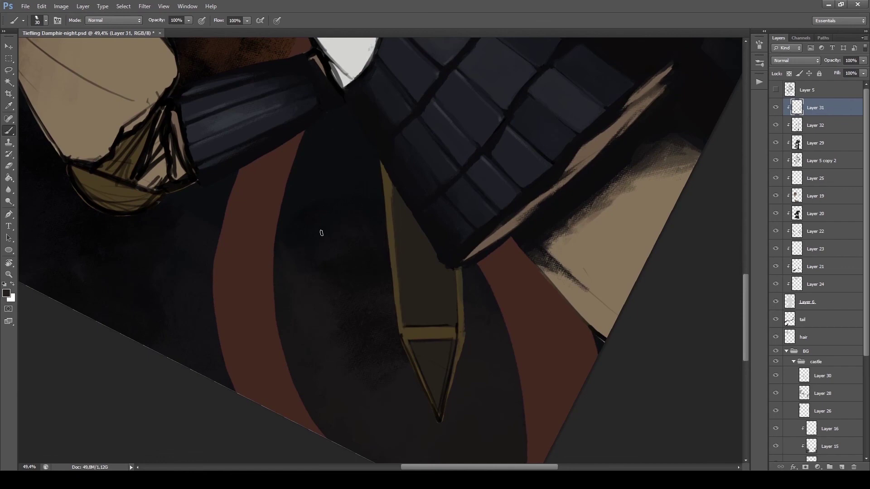
mouse_move(448, 393)
mouse_down()
mouse_move(422, 372)
mouse_move(330, 375)
mouse_move(419, 230)
mouse_move(419, 301)
mouse_move(457, 292)
mouse_up()
key(r)
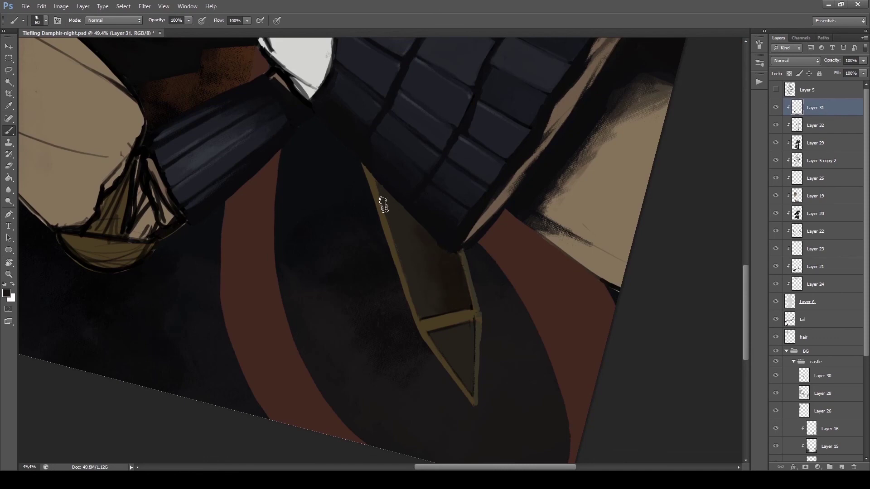
Step: Shade the scabbard's pointed tip section in near-black on Layer 31 and save the document
key(bracketright)
key(bracketright)
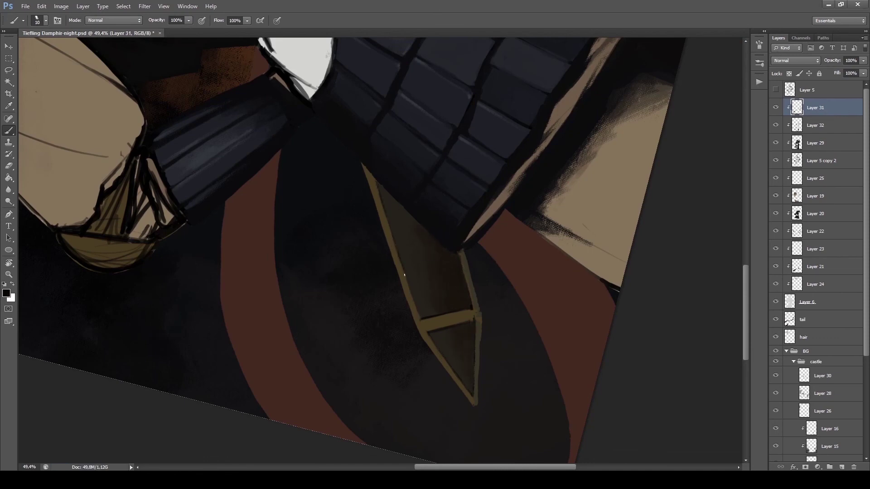
key(ctrl+s)
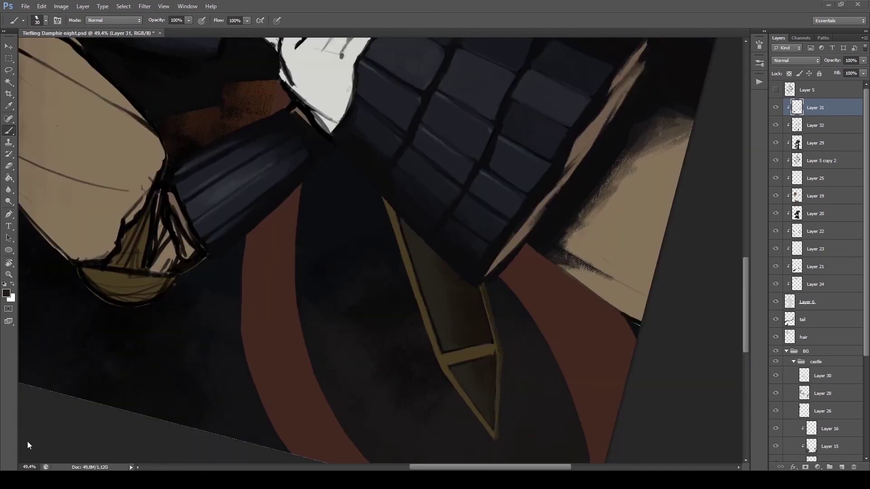
Step: Refine the scabbard's bronze trim and split its crossband with thin dark lines, using a small brush
ctrl+click(468, 356)
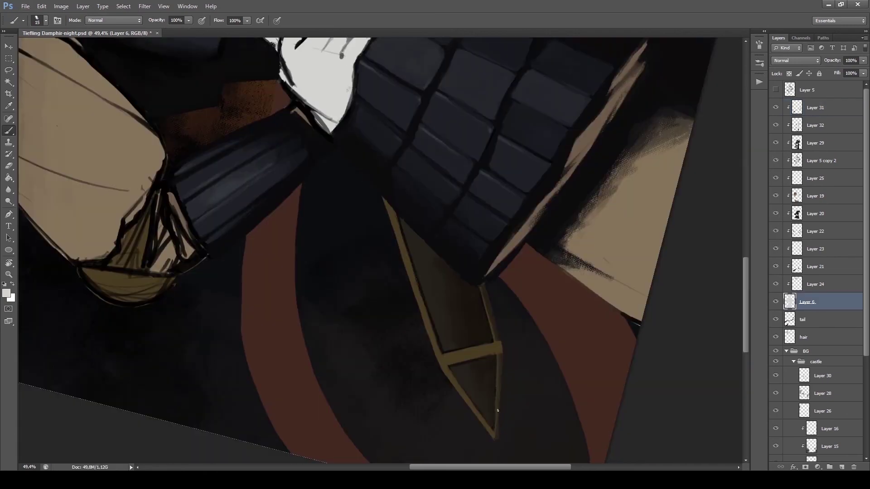
key(ctrl+z)
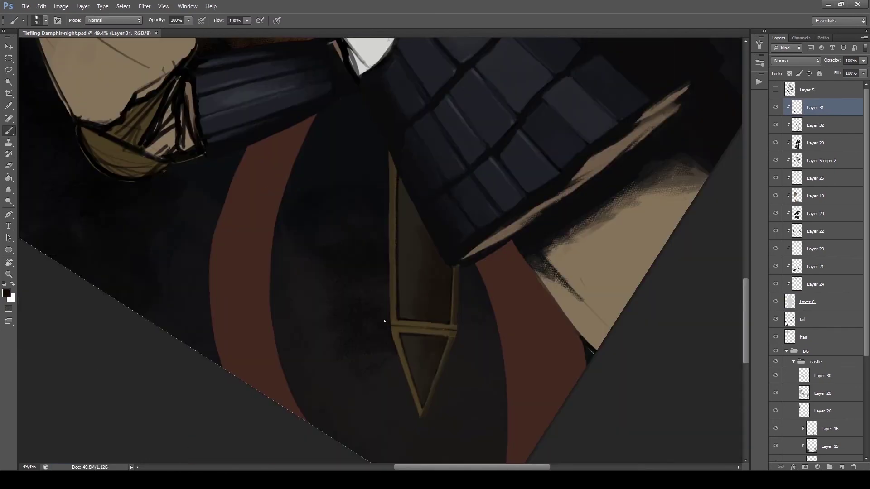
key(bracketleft)
key(bracketleft)
key(bracketleft)
mouse_move(431, 229)
mouse_down()
mouse_move(425, 305)
mouse_move(399, 381)
mouse_up()
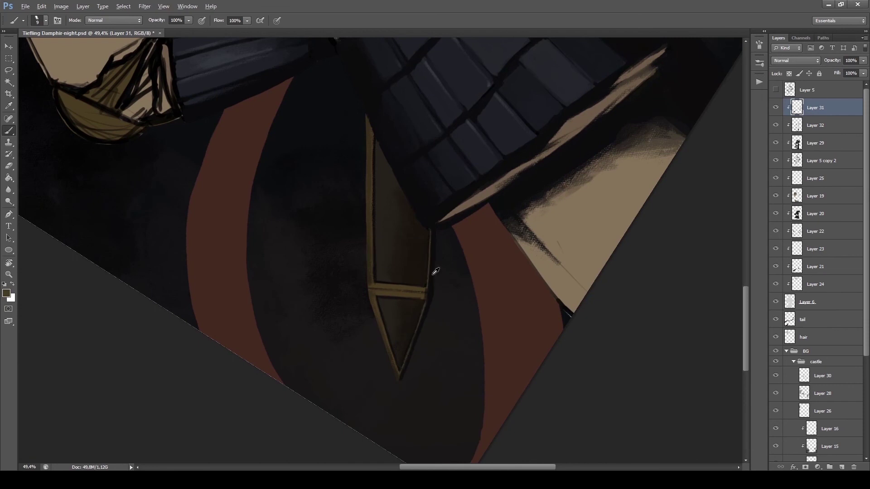
drag(413, 215, 393, 250)
Step: Deepen the shadow on the scabbard just below the skirt with a size-50 near-black brush
key(bracketright)
key(bracketright)
key(bracketright)
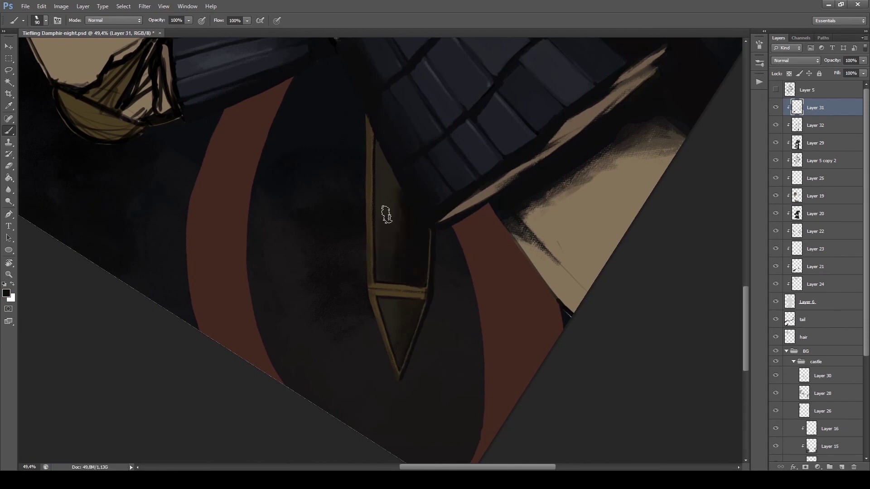
key(bracketleft)
key(bracketleft)
key(bracketleft)
key(bracketleft)
key(bracketleft)
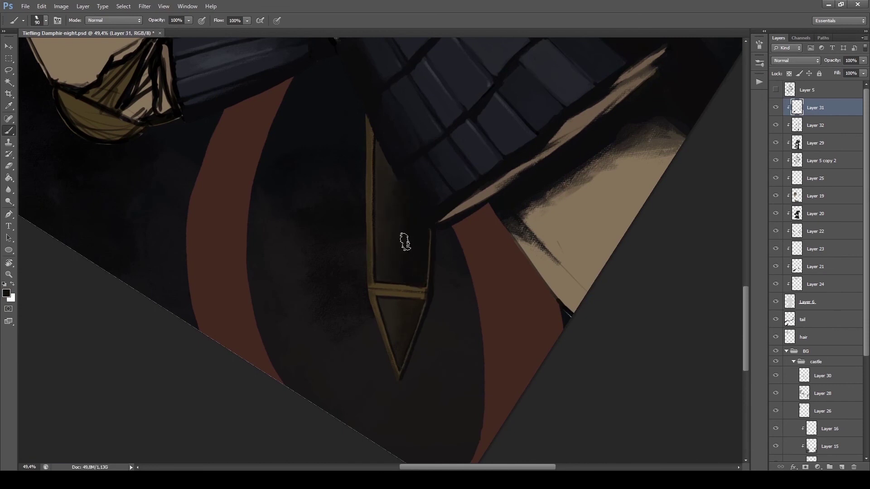
Step: Add a clipped layer above Layer 31 and paint dark shading around the sword's white grip and its straps
drag(352, 230, 311, 247)
drag(343, 206, 350, 129)
drag(375, 223, 418, 356)
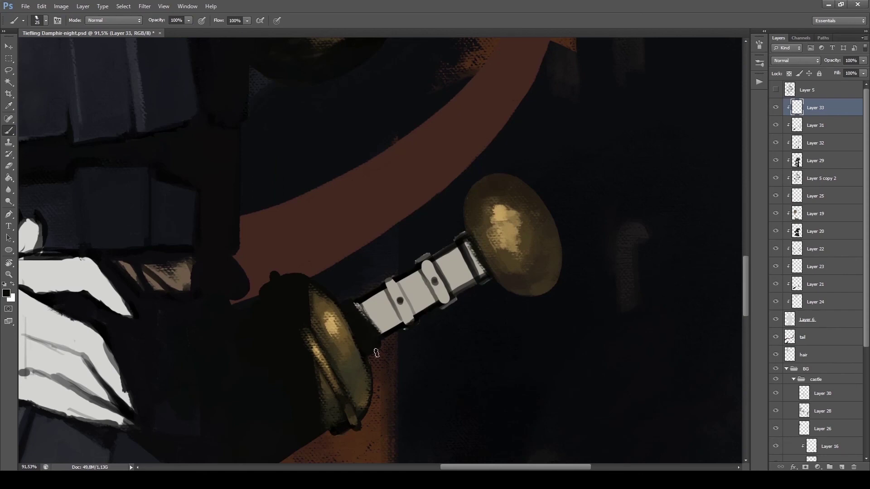
mouse_move(377, 353)
mouse_down()
mouse_move(366, 313)
mouse_move(398, 328)
mouse_up()
key(bracketleft)
alt+click(408, 294)
mouse_move(365, 302)
mouse_down()
mouse_move(393, 297)
mouse_move(289, 331)
mouse_up()
key(bracketright)
key(bracketright)
drag(326, 296, 394, 274)
alt+click(355, 312)
mouse_move(356, 313)
mouse_down()
mouse_move(370, 277)
mouse_move(408, 258)
mouse_up()
Step: Blend sampled grey tones across the grip to shade the segments between its straps
alt+click(389, 290)
alt+click(408, 299)
key(bracketright)
key(bracketright)
key(bracketleft)
key(bracketleft)
mouse_move(406, 294)
mouse_down()
mouse_move(382, 306)
mouse_move(405, 268)
mouse_move(378, 272)
mouse_move(377, 306)
mouse_move(401, 313)
mouse_move(364, 296)
mouse_up()
key(bracketright)
key(bracketright)
alt+click(345, 318)
drag(344, 323, 347, 315)
Step: Pick dark and grey tones and sharpen the grip straps' edges with a fine brush on Layer 33
alt+click(295, 328)
click(6, 293)
key(Return)
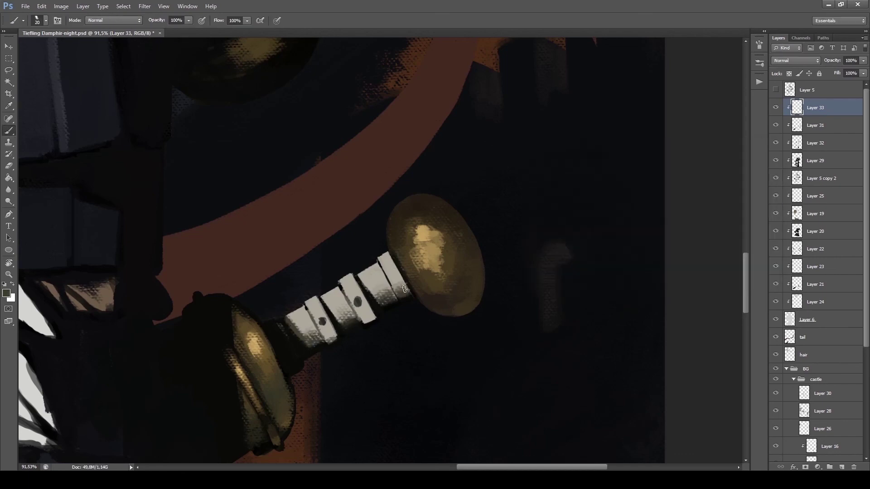
key(bracketleft)
key(bracketleft)
key(bracketleft)
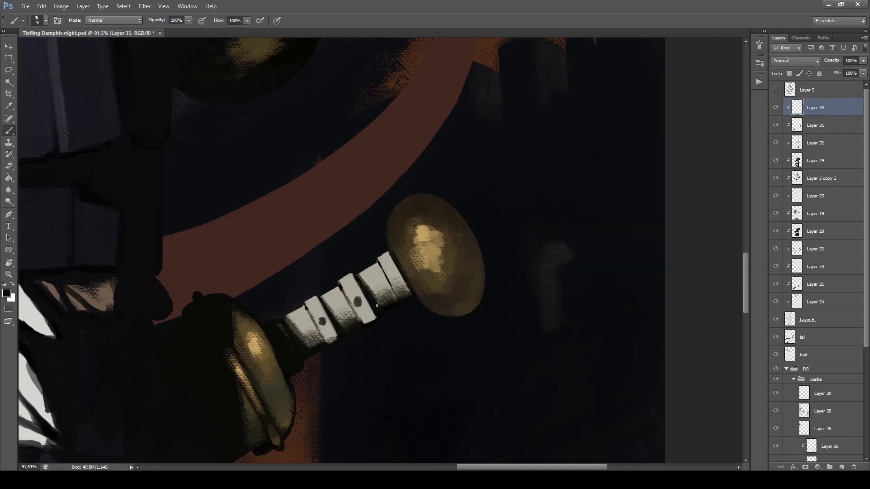
click(7, 294)
key(Return)
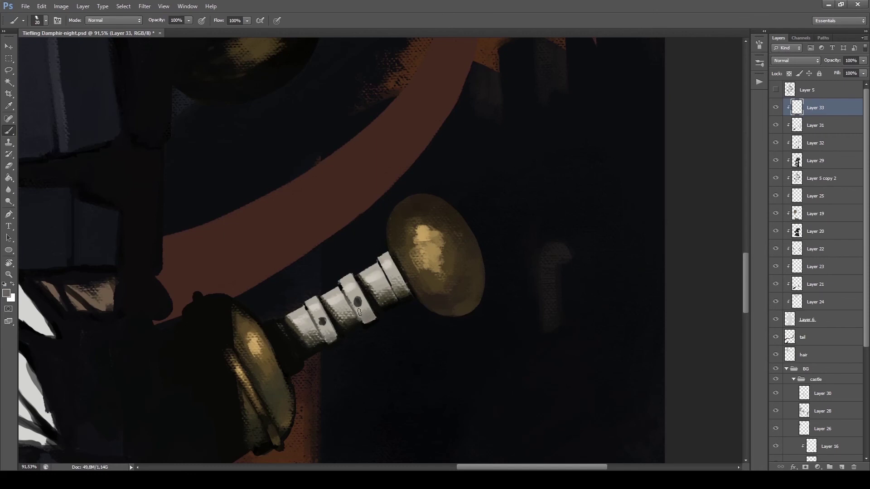
Step: Paint a dark rivet on the strap nearest the pommel and add a small knob at the pommel's end on Layer 31
key(bracketleft)
key(bracketleft)
key(bracketleft)
alt+click(380, 265)
click(396, 279)
key(v)
click(480, 229)
key(b)
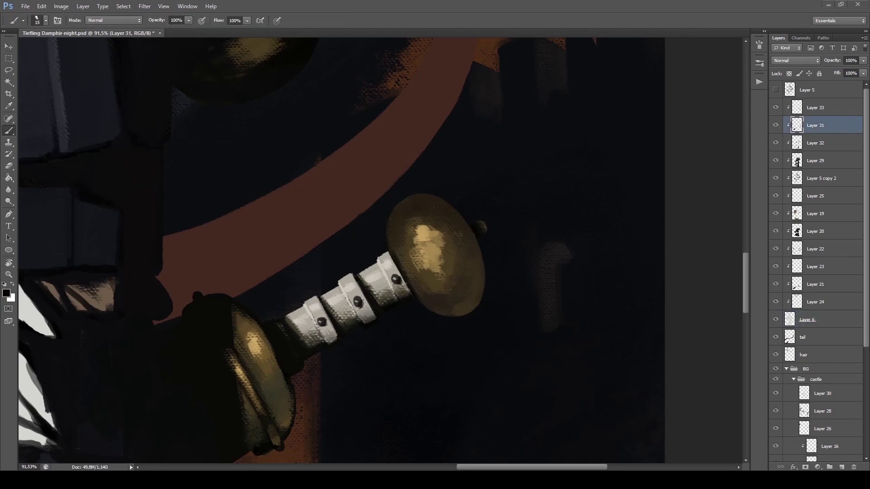
drag(256, 322, 349, 268)
key(ctrl+0)
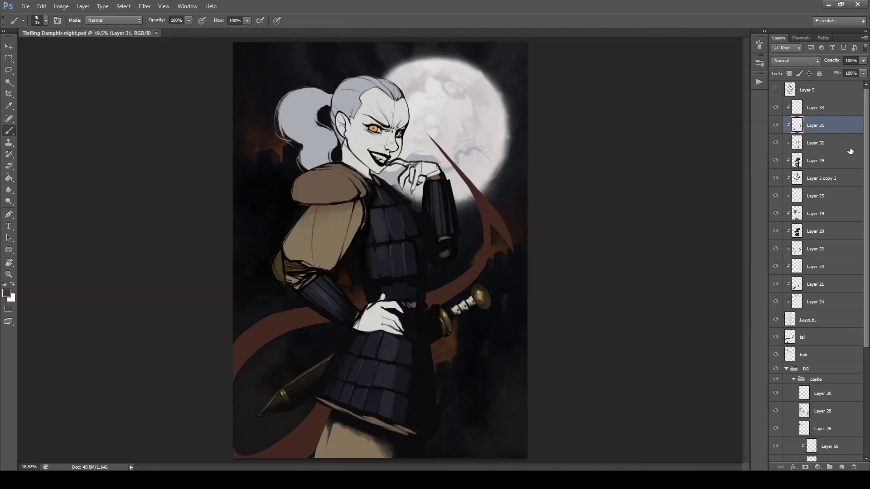
Step: Create a new clipped layer above Layer 33 and try a dark stroke on the thigh below the skirt
key(ctrl+shift+alt+n)
key(ctrl+bracketright)
scroll(374, 344, up, 1)
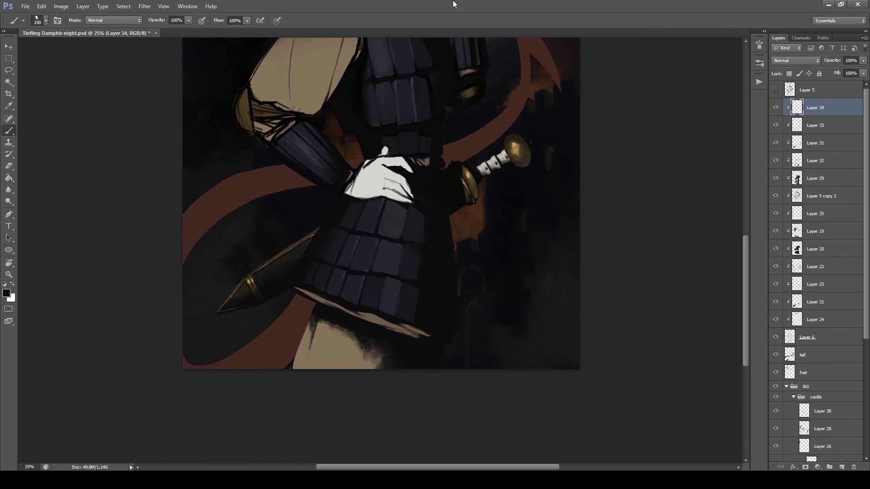
click(371, 356)
key(ctrl+alt+z)
key(ctrl+alt+z)
Step: Shade the thigh and the skirt's light hem with near-black on Layer 34, darkening towards the far side
key(bracketleft)
key(bracketleft)
key(bracketleft)
key(bracketleft)
key(bracketleft)
key(bracketleft)
key(bracketleft)
key(bracketleft)
key(bracketleft)
key(bracketleft)
key(bracketleft)
key(bracketleft)
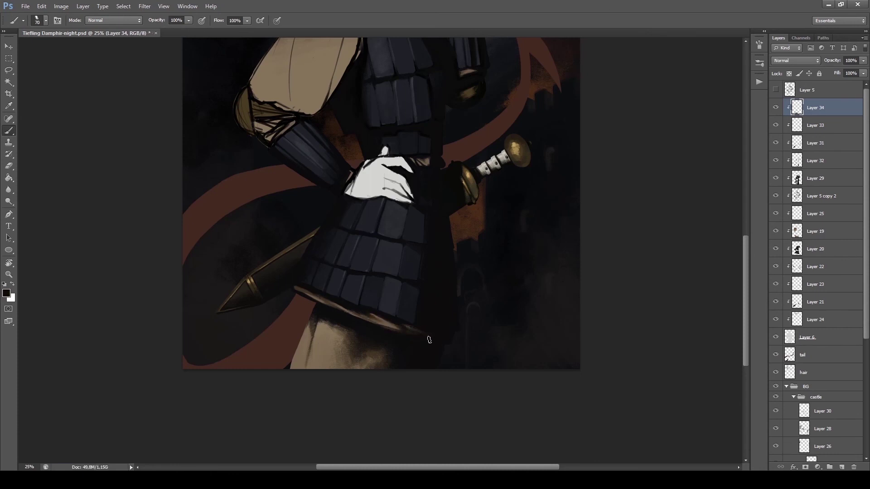
key(bracketright)
key(bracketright)
key(bracketright)
key(bracketright)
Step: Select Layer 29 and refine the skirt plates' dark gaps and shading up to the waist
ctrl+click(359, 310)
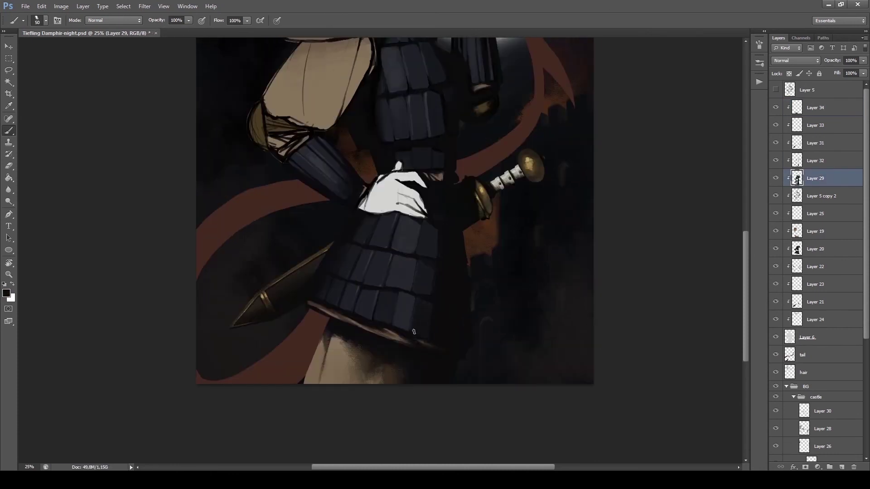
scroll(414, 332, up, 1)
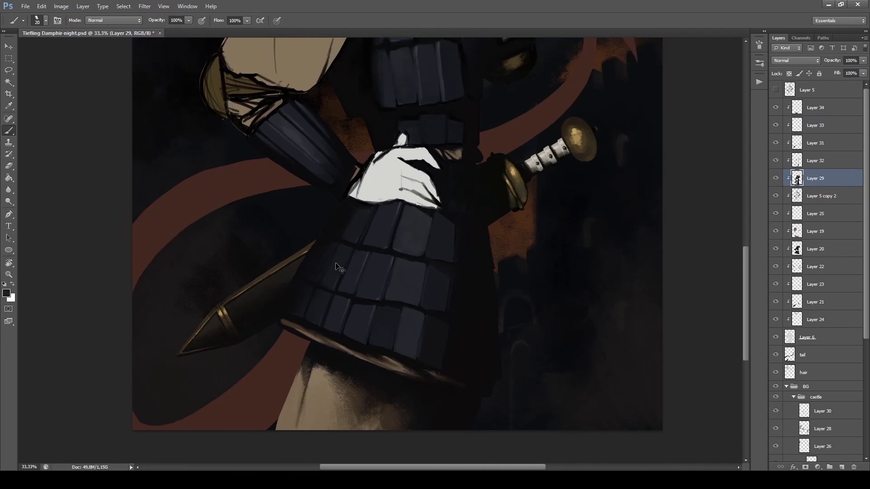
scroll(376, 297, up, 1)
scroll(354, 367, up, 3)
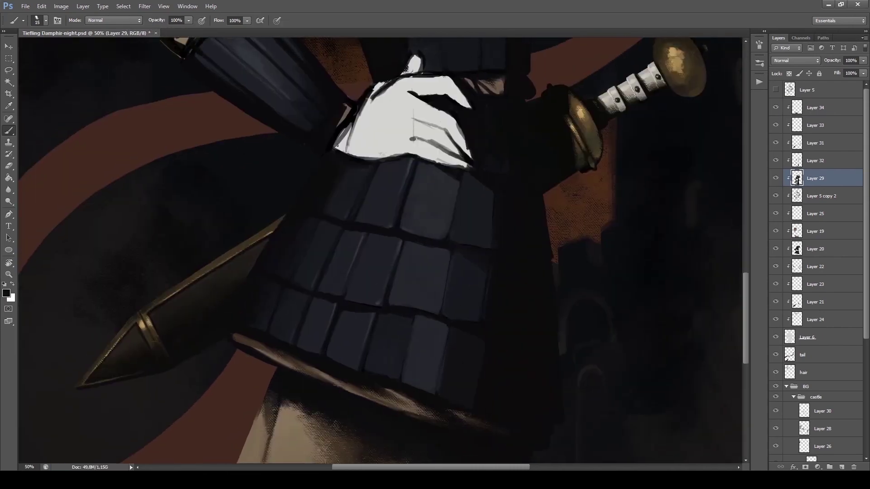
key(bracketright)
key(bracketright)
key(bracketright)
key(bracketright)
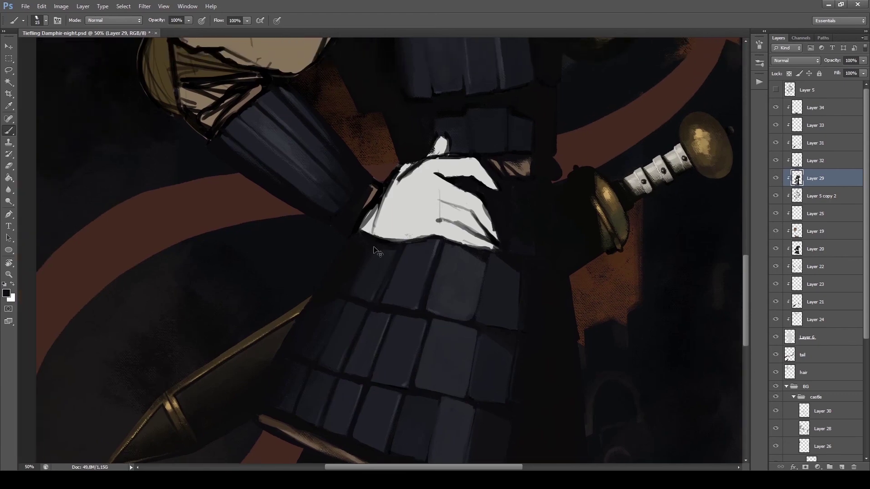
drag(376, 249, 394, 388)
key(bracketleft)
Step: Refine the shading of the torso's armour plates on Layer 29 with a larger dark brush
mouse_move(469, 183)
mouse_down()
mouse_move(528, 296)
mouse_move(574, 301)
mouse_up()
key(bracketright)
key(bracketright)
key(bracketright)
key(bracketright)
key(bracketright)
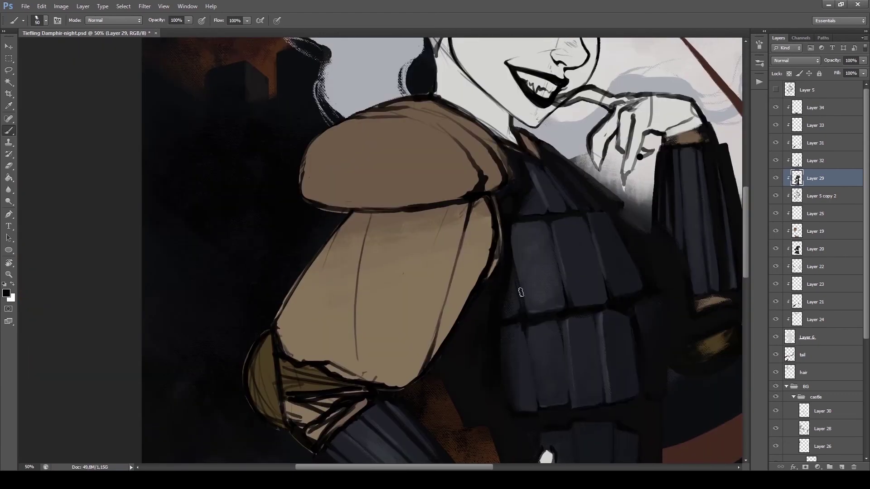
key(bracketright)
drag(483, 213, 344, 53)
mouse_move(490, 407)
mouse_down()
mouse_move(504, 343)
mouse_move(522, 476)
mouse_up()
drag(535, 190, 566, 235)
Step: Detail the ridges of the raised forearm's bracer on Layer 29 with a size-10 brush
key(bracketleft)
key(bracketleft)
key(bracketleft)
key(bracketleft)
key(bracketleft)
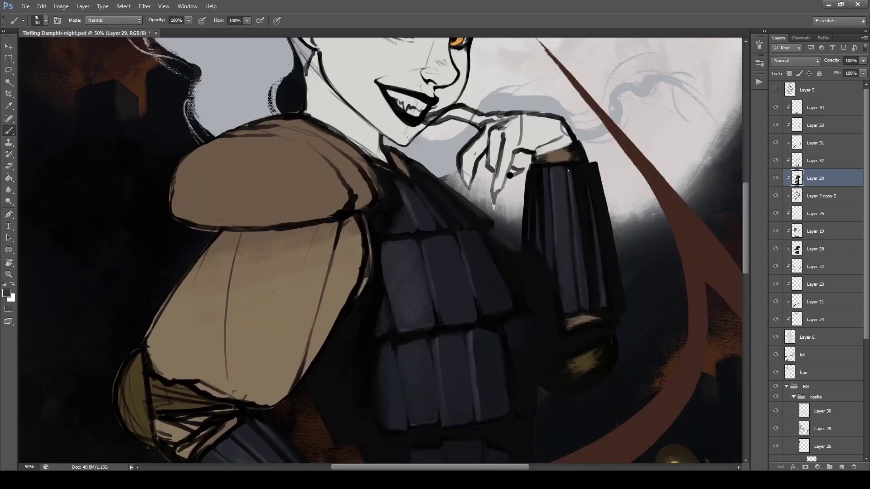
key(ctrl+0)
Step: Paint black shadow beneath the shoulder pad and along the sleeve's inner edge on Layer 34
key(z)
key(alt+period)
drag(378, 206, 499, 356)
key(ctrl+minus)
key(ctrl+minus)
key(ctrl+minus)
key(ctrl+minus)
key(b)
scroll(342, 178, up, 2)
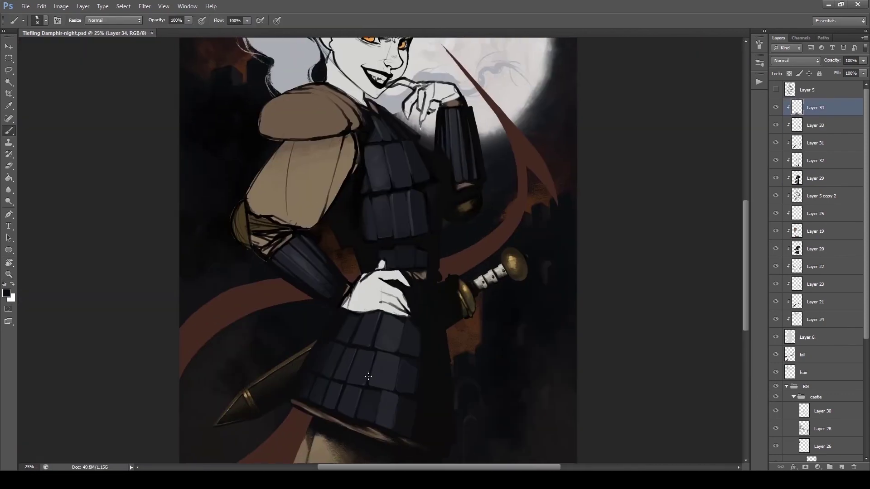
drag(343, 178, 374, 311)
key(bracketright)
key(bracketright)
key(bracketright)
key(bracketright)
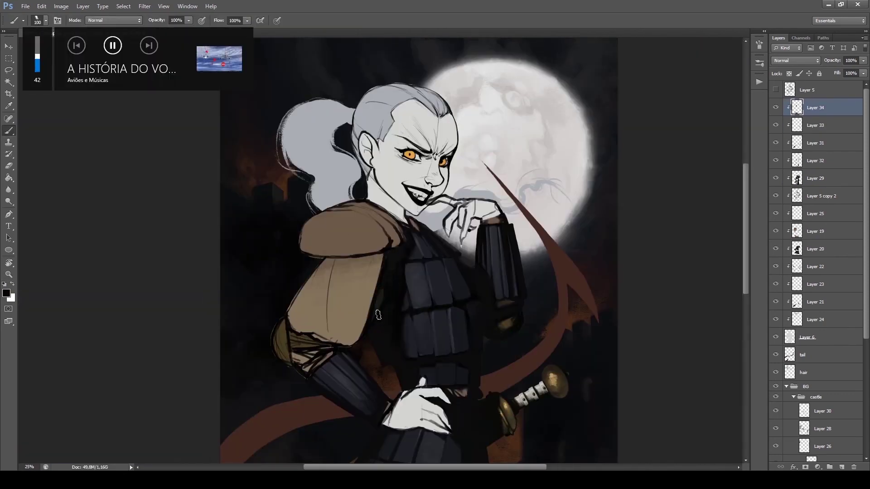
drag(312, 267, 380, 262)
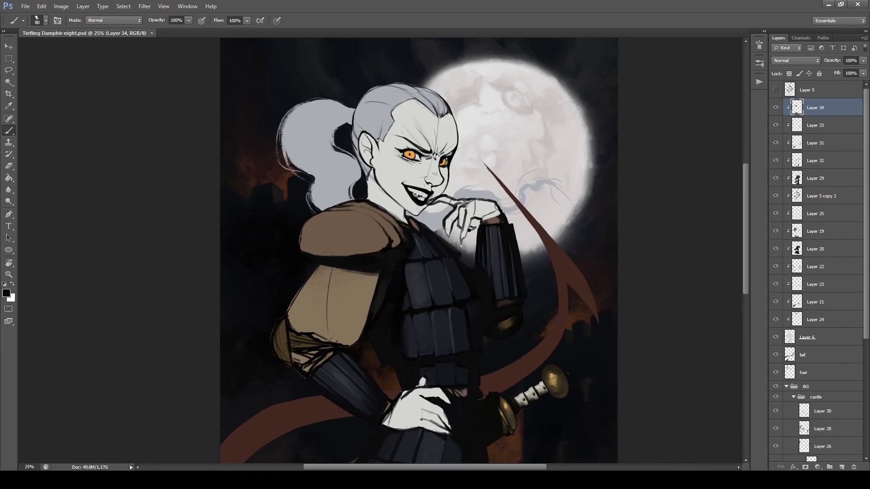
Step: Darken the straps at the elbow and paint over the sleeve's outline and fold with smaller dark strokes
drag(292, 335, 323, 335)
drag(334, 268, 339, 286)
key(bracketleft)
key(bracketleft)
key(bracketleft)
key(bracketleft)
drag(295, 287, 298, 197)
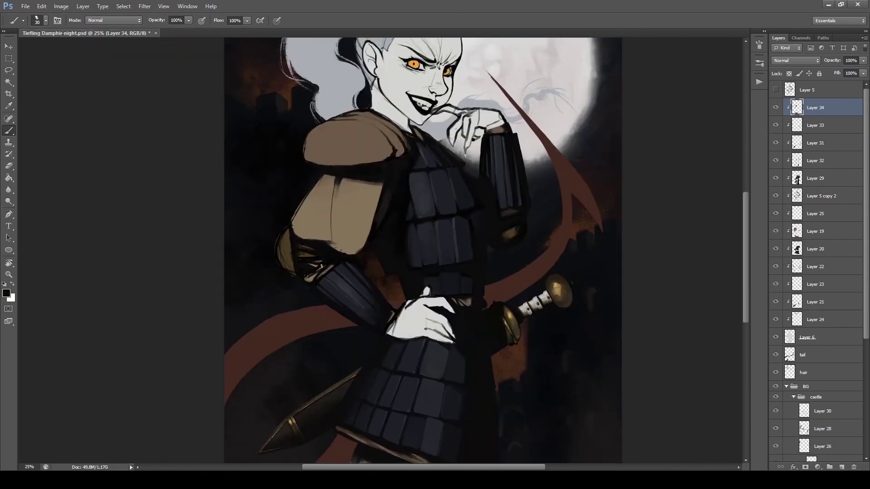
drag(268, 196, 282, 188)
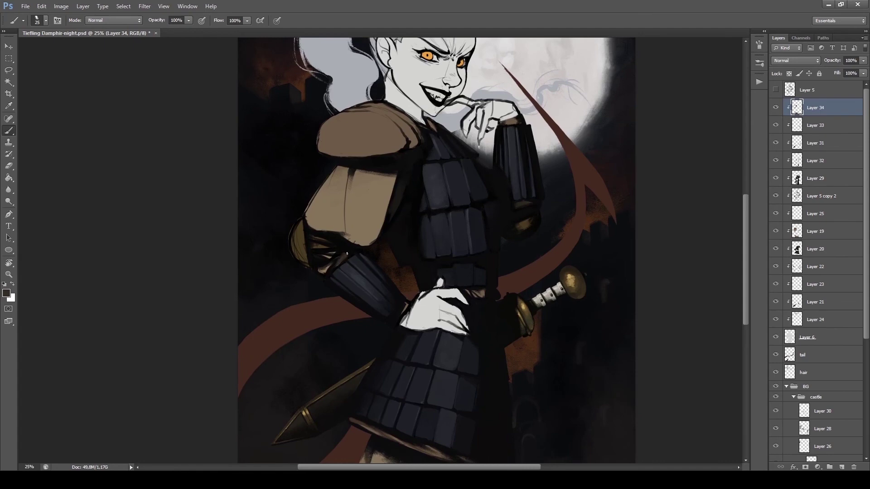
Step: Render the elbow guard as a rounded bronze cap with sampled tones and a highlight, and restore the default colours
alt+click(315, 198)
drag(316, 198, 307, 246)
alt+click(307, 212)
drag(293, 224, 299, 244)
key(d)
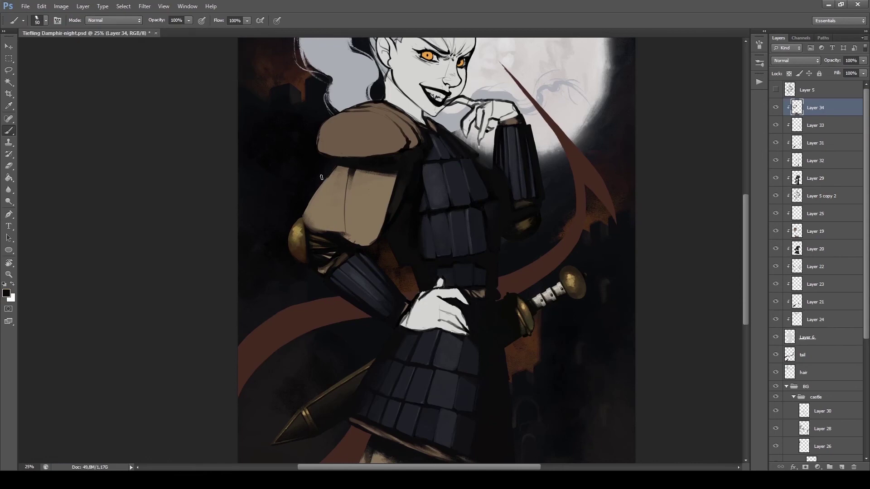
Step: Paint over the upper sleeve's fold line and shade its inner side with sampled tan and dark tones on Layer 34
drag(322, 177, 305, 181)
drag(372, 182, 368, 222)
alt+click(345, 199)
key(])
key(])
key(])
key(])
mouse_move(336, 168)
mouse_down()
mouse_move(338, 213)
mouse_move(345, 193)
mouse_move(362, 238)
mouse_up()
alt+click(358, 213)
mouse_move(360, 179)
mouse_down()
mouse_move(365, 242)
mouse_move(363, 222)
mouse_up()
drag(350, 193, 355, 199)
drag(351, 245, 361, 182)
Step: Model the sleeve's outer side and lower folds with sampled brown tones, using a large and then a smaller brush
alt+click(331, 202)
drag(331, 222, 315, 235)
key(bracketright)
mouse_move(317, 195)
mouse_down()
mouse_move(297, 225)
mouse_move(297, 186)
mouse_move(315, 239)
mouse_up()
key(bracketleft)
key(bracketleft)
key(bracketleft)
key(bracketleft)
key(bracketleft)
key(bracketleft)
alt+click(347, 224)
drag(322, 199, 304, 224)
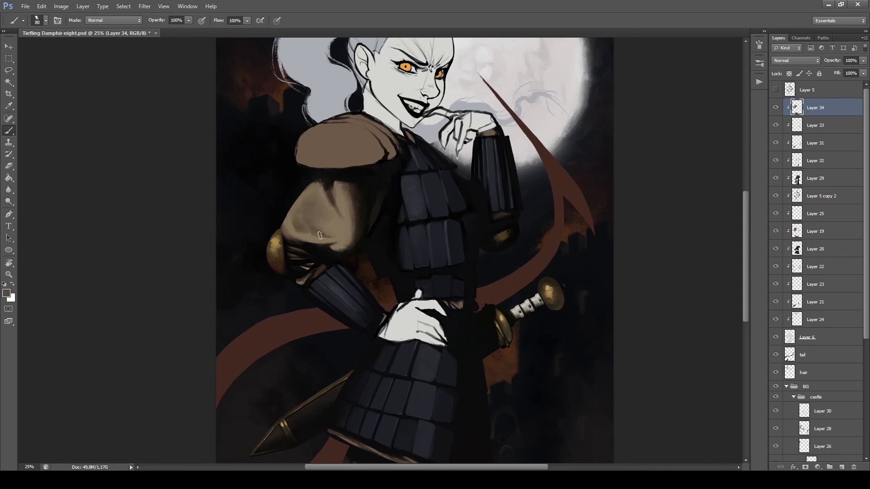
Step: Darken the collar edge with black and render the shoulder pad as a rounded tan form with larger strokes
key(d)
key(bracketleft)
key(bracketleft)
key(bracketleft)
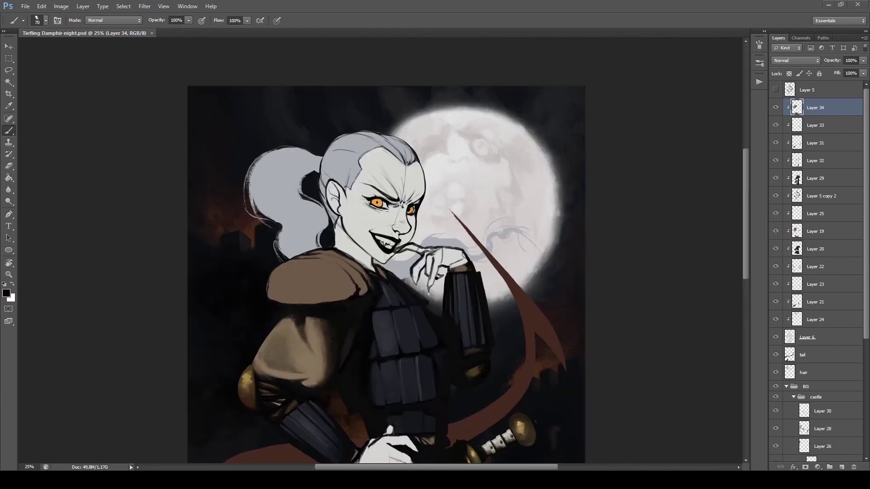
mouse_move(367, 265)
mouse_down()
mouse_move(344, 290)
mouse_move(369, 286)
mouse_up()
key(bracketright)
key(bracketright)
key(bracketright)
key(bracketright)
key(bracketright)
mouse_move(315, 258)
mouse_down()
mouse_move(353, 271)
mouse_move(319, 295)
mouse_move(274, 272)
mouse_up()
key(bracketright)
Step: Paint a brown band across the top of the shoulder pad and refine the pad's lower edge with sampled tones
alt+click(305, 288)
alt+click(306, 255)
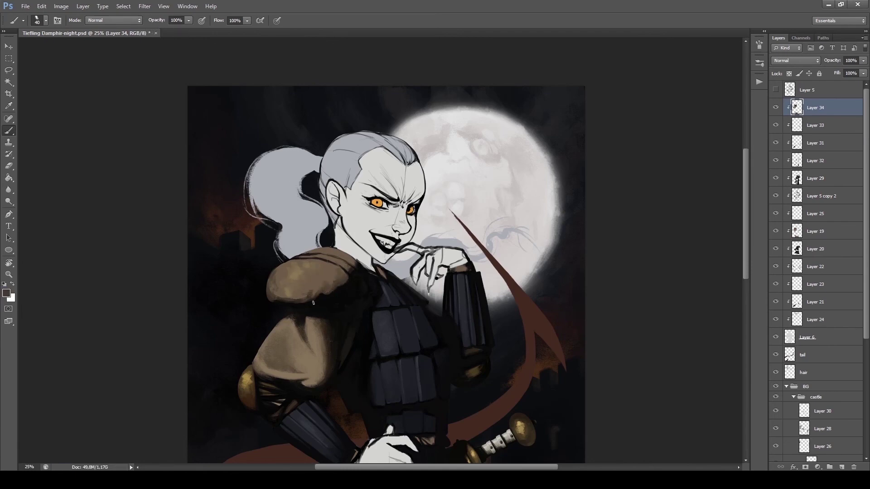
key(bracketleft)
key(bracketleft)
drag(309, 257, 344, 268)
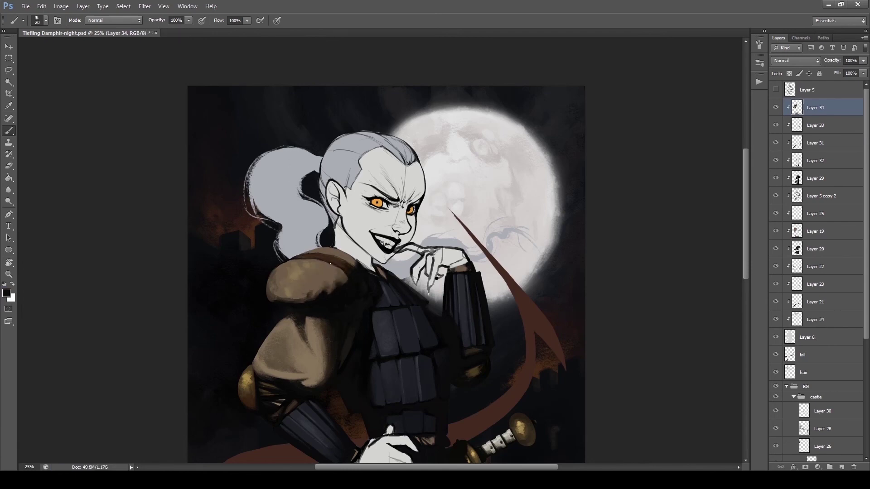
key(bracketleft)
key(bracketleft)
key(Return)
alt+click(299, 300)
key(bracketleft)
key(bracketleft)
drag(327, 294, 346, 288)
Step: Paint dark reddish shadow around the shoulder and between the arm and torso with a brush of about size 100
key(bracketright)
key(bracketright)
key(bracketright)
key(bracketright)
key(bracketright)
drag(330, 245, 346, 261)
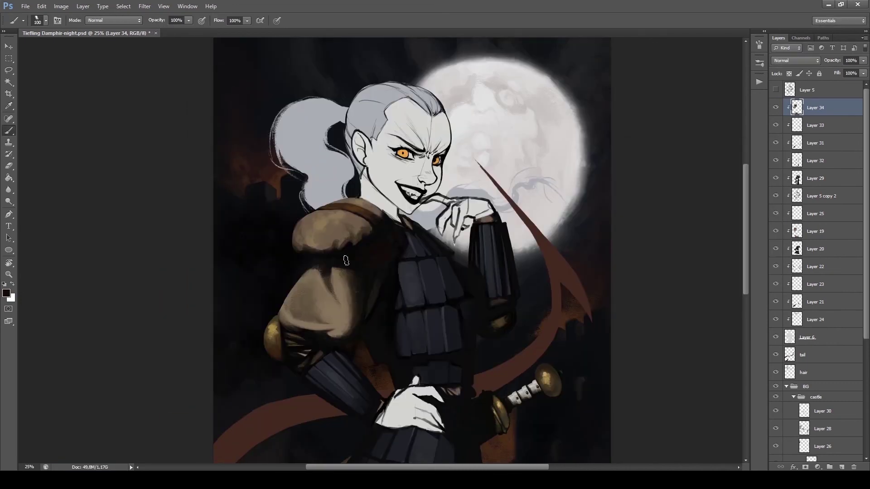
key(bracketright)
mouse_move(387, 332)
mouse_down()
mouse_move(361, 329)
mouse_move(337, 340)
mouse_move(366, 212)
mouse_move(353, 377)
mouse_up()
key(bracketleft)
key(bracketleft)
key(bracketleft)
key(bracketleft)
key(bracketleft)
key(bracketleft)
key(bracketleft)
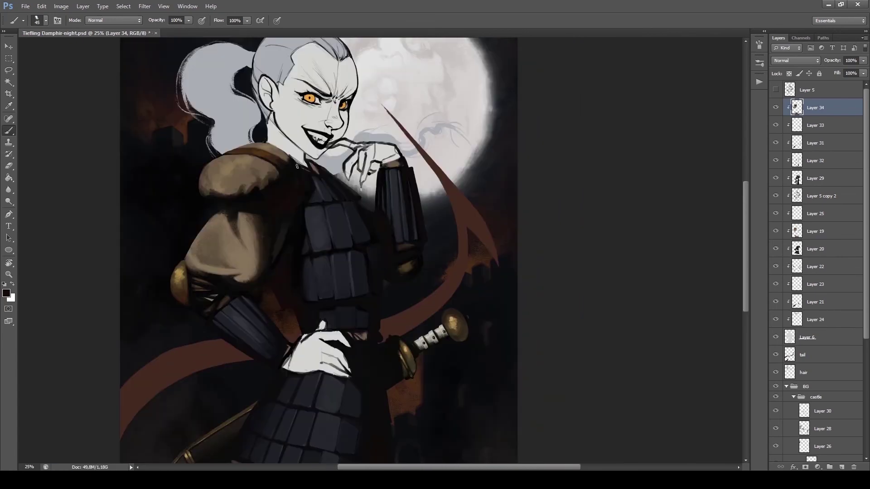
Step: Add a new layer above Layer 34 and start painting over the sketch lines of the hand on the hip
key(ctrl+shift+alt+n)
key(ctrl+plus)
key(ctrl+plus)
key(ctrl+plus)
key(bracketleft)
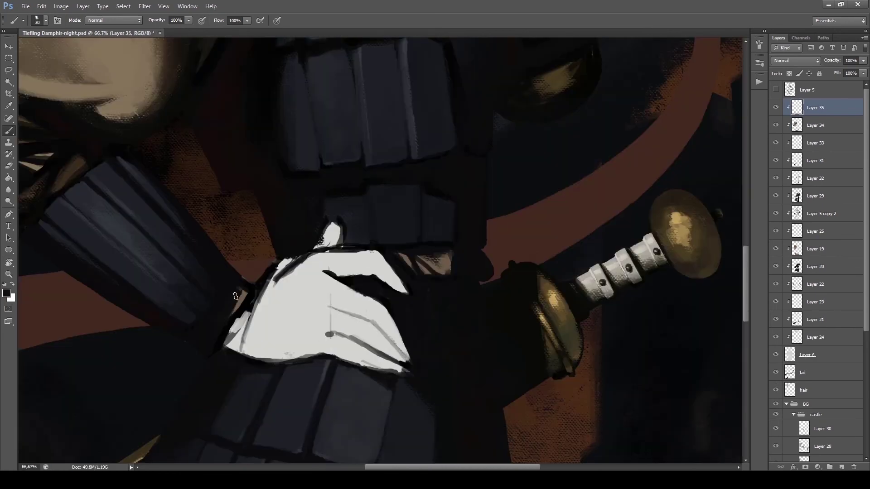
alt+click(236, 323)
mouse_move(330, 295)
mouse_down()
mouse_move(330, 338)
mouse_move(399, 372)
mouse_up()
drag(345, 317, 322, 331)
key(bracketleft)
drag(290, 290, 316, 302)
Step: Shade the middle fingertips of the hand on the hip dark and add grey tones at the knuckles
alt+click(294, 295)
key(bracketright)
key(bracketright)
drag(356, 333, 381, 376)
alt+click(390, 354)
drag(352, 336, 381, 358)
alt+click(318, 265)
key(bracketleft)
key(bracketleft)
key(bracketleft)
drag(272, 313, 299, 294)
drag(299, 338, 331, 340)
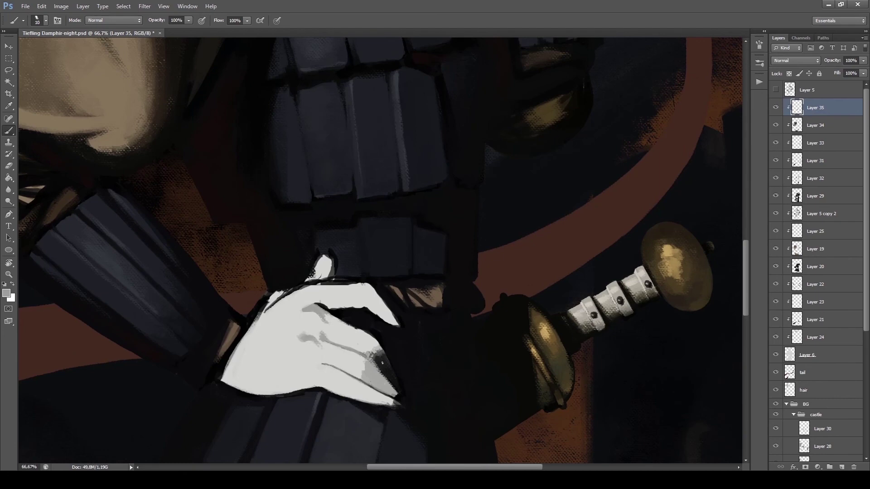
Step: Define the lower edge of the hand on the hip and blend grey into the darkened fingertips
mouse_move(224, 364)
mouse_down()
mouse_move(318, 395)
mouse_move(395, 404)
mouse_up()
key(bracketleft)
key(bracketleft)
alt+click(402, 401)
alt+click(376, 358)
key(bracketright)
drag(376, 353, 368, 325)
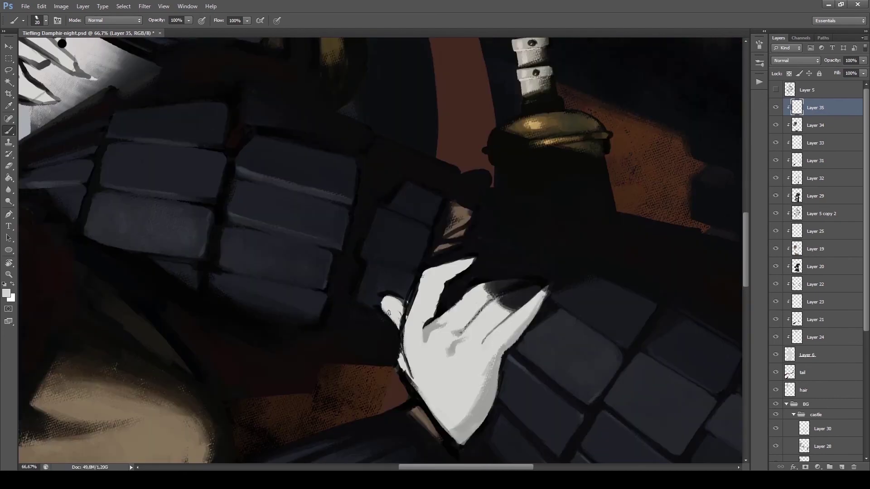
Step: Reshape the thumb of the hand on the hip with sampled light and dark tones
mouse_move(408, 408)
mouse_down()
mouse_move(399, 326)
mouse_move(281, 235)
mouse_up()
key(bracketleft)
alt+click(387, 307)
drag(387, 307, 405, 337)
alt+click(381, 324)
drag(389, 324, 353, 322)
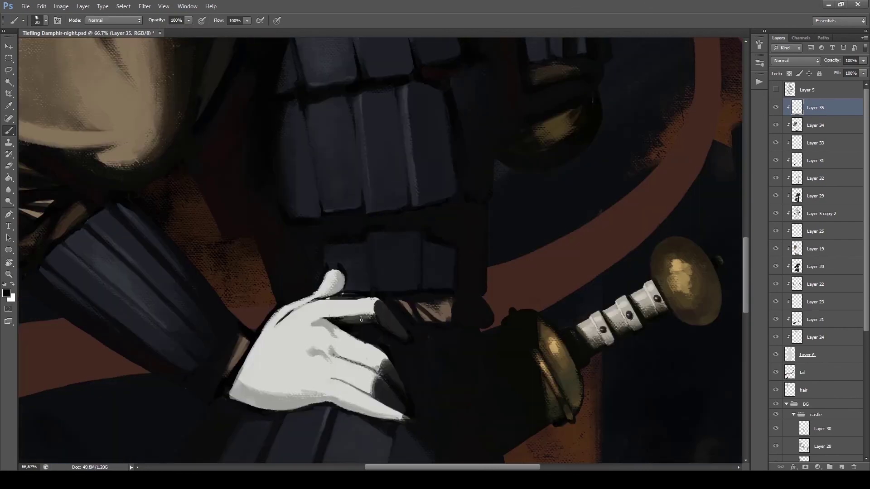
Step: Shade the two middle fingers blue-grey and clean up the little finger's lower edge
mouse_move(388, 361)
mouse_down()
mouse_move(376, 368)
mouse_move(337, 334)
mouse_move(362, 367)
mouse_up()
alt+click(350, 339)
key(bracketright)
mouse_move(333, 328)
mouse_down()
mouse_move(331, 374)
mouse_move(406, 421)
mouse_up()
alt+click(350, 402)
drag(351, 406, 404, 420)
key(bracketleft)
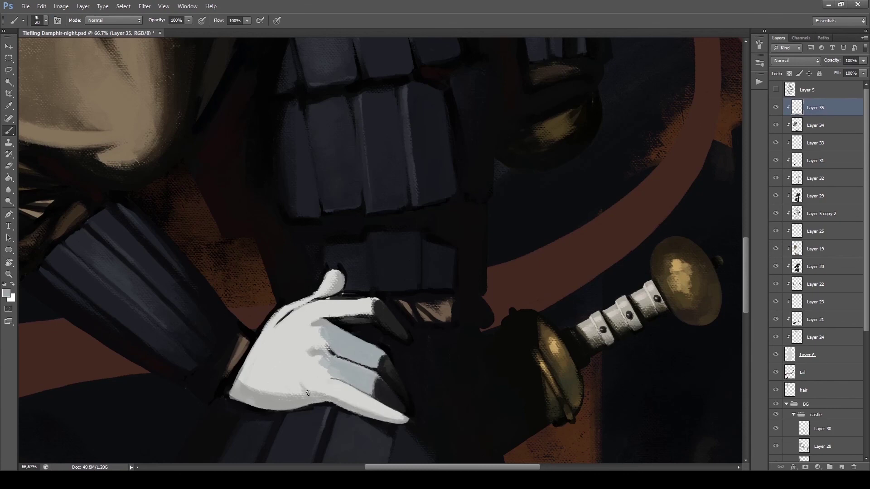
Step: Restore the default colours, darken the shadow along the hip hand's lower contour, and blend grey at the knuckles
key(d)
mouse_move(256, 333)
mouse_down()
mouse_move(235, 385)
mouse_move(168, 422)
mouse_up()
scroll(317, 272, right, 2)
scroll(272, 318, right, 4)
key(bracketright)
drag(231, 421, 181, 408)
mouse_move(136, 389)
mouse_down()
mouse_move(109, 385)
mouse_move(258, 426)
mouse_up()
scroll(109, 385, right, 2)
key(bracketleft)
key(bracketleft)
mouse_move(91, 376)
mouse_down()
mouse_move(145, 404)
mouse_move(200, 405)
mouse_up()
key(bracketright)
alt+click(172, 356)
drag(184, 366, 170, 355)
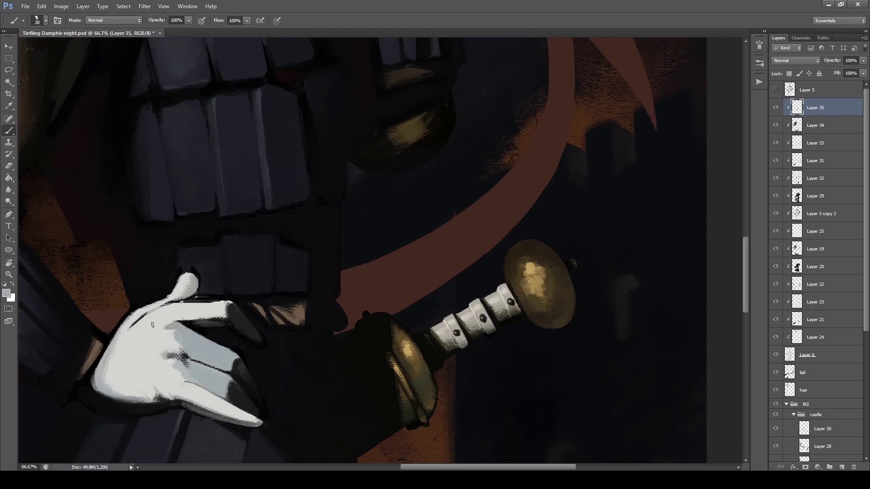
Step: Soften the tendon and knuckle lines on the back of the hip hand with sampled greys
alt+click(185, 356)
key(bracketleft)
scroll(185, 355, right, 1)
drag(156, 333, 223, 311)
mouse_move(120, 309)
mouse_down()
mouse_move(254, 272)
mouse_move(256, 326)
mouse_up()
key(bracketright)
alt+click(256, 290)
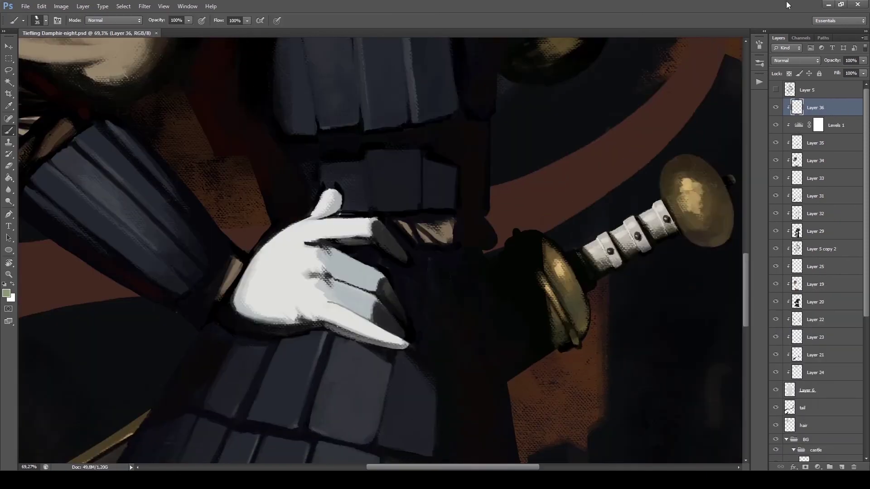
Step: Deepen the shadows between the hip hand's fingers with sampled tones on Layer 36
key(bracketleft)
alt+click(326, 255)
key(F5)
key(F5)
key(bracketright)
alt+click(343, 265)
alt+click(383, 317)
key(bracketright)
key(bracketright)
alt+click(317, 258)
mouse_move(319, 272)
mouse_down()
mouse_move(339, 280)
mouse_move(345, 254)
mouse_move(296, 334)
mouse_move(385, 236)
mouse_up()
alt+click(401, 270)
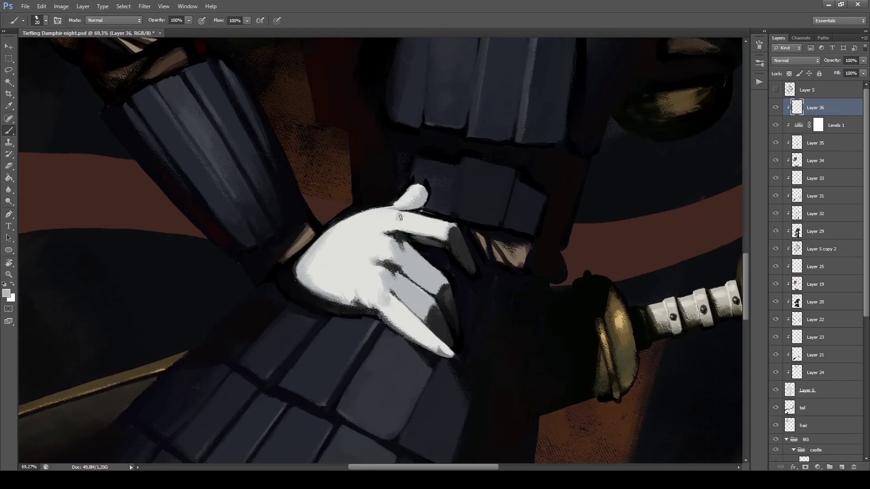
Step: Refine the shading at the base of the hip hand's fingers and save the file
key(ctrl+s)
alt+click(427, 317)
mouse_move(398, 303)
mouse_down()
mouse_move(430, 340)
mouse_move(415, 225)
mouse_move(354, 225)
mouse_move(384, 313)
mouse_up()
alt+click(354, 224)
key(ctrl+s)
Step: Paint over the inner sketch lines of the raised hand's back and fingers on Layer 36, and save the file
key(bracketright)
key(bracketright)
key(bracketright)
key(ctrl+s)
mouse_move(339, 227)
mouse_down()
mouse_move(457, 145)
mouse_move(445, 253)
mouse_up()
key(bracketleft)
drag(435, 322, 438, 350)
drag(443, 254, 437, 313)
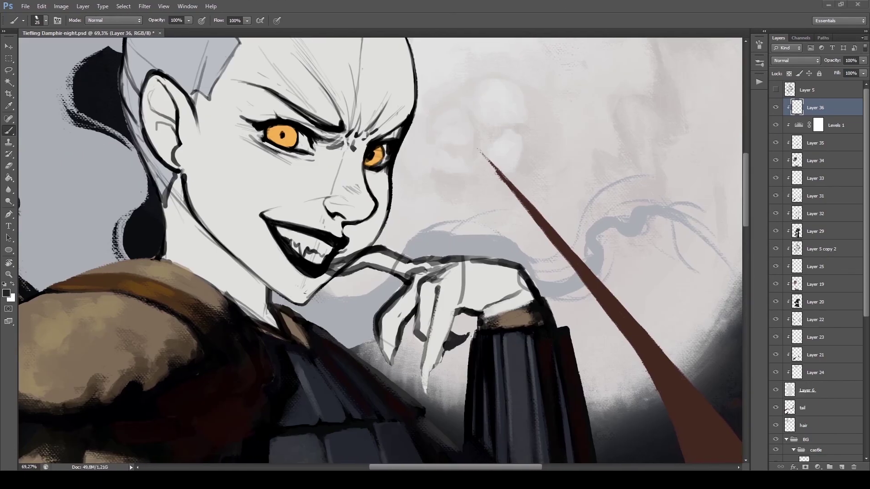
Step: Redraw the dark edges of the raised hand's curled fingers in black on Layer 36
key(bracketleft)
key(bracketleft)
key(d)
drag(421, 304, 426, 340)
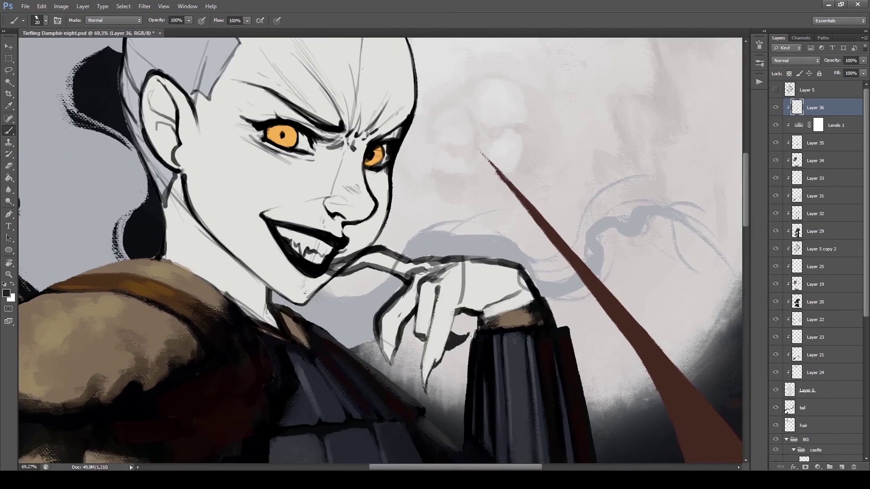
mouse_move(489, 281)
mouse_down()
mouse_move(323, 367)
mouse_move(426, 380)
mouse_move(521, 332)
mouse_move(400, 183)
mouse_up()
Step: Fill the raised hand's extended index finger with sampled grey and define its edges
key(bracketright)
key(bracketright)
key(bracketleft)
alt+click(401, 182)
drag(437, 230, 408, 259)
key(bracketleft)
drag(396, 193, 357, 148)
alt+click(388, 234)
mouse_move(389, 234)
mouse_down()
mouse_move(371, 254)
mouse_move(364, 324)
mouse_move(360, 229)
mouse_up()
Step: Deepen the black shadow between the raised hand's thumb and palm
key(bracketright)
key(F5)
key(F5)
key(e)
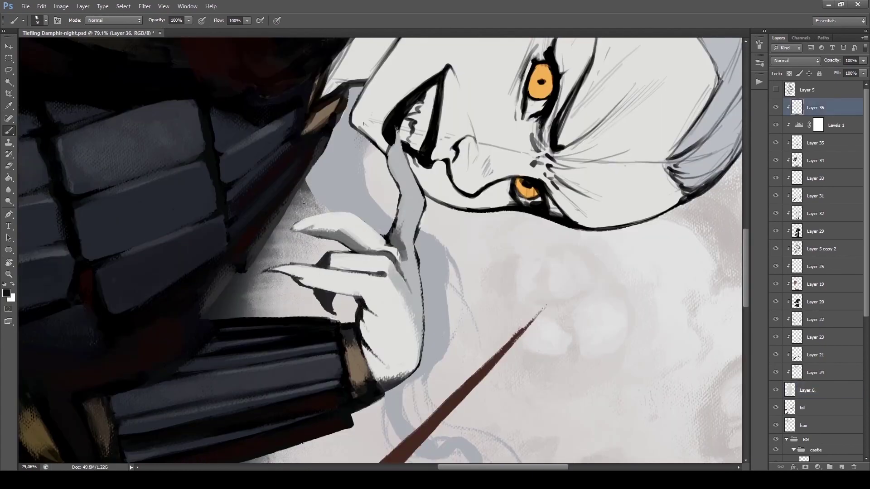
key(bracketleft)
mouse_move(360, 311)
mouse_down()
mouse_move(379, 368)
mouse_move(364, 385)
mouse_up()
alt+click(408, 278)
key(bracketright)
key(bracketright)
alt+click(370, 355)
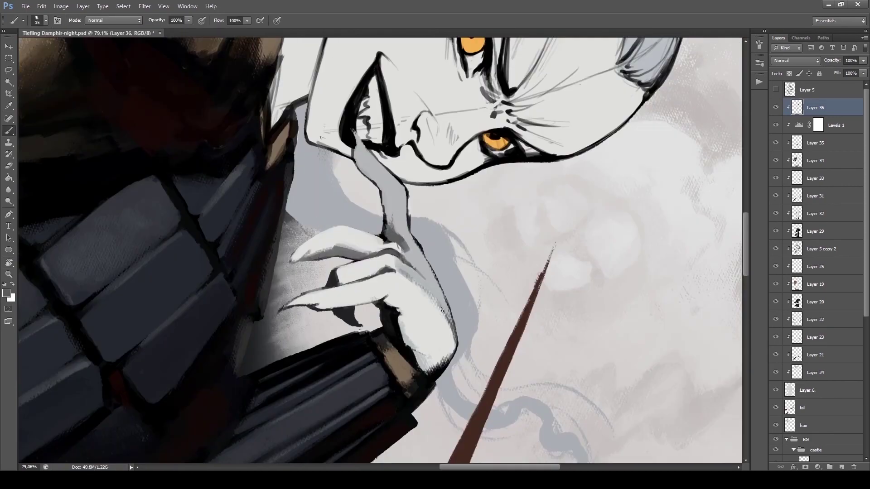
Step: Shade the back of the raised hand and the index finger's base with sampled greys, and save the file
drag(442, 310, 453, 327)
key(bracketleft)
alt+click(409, 259)
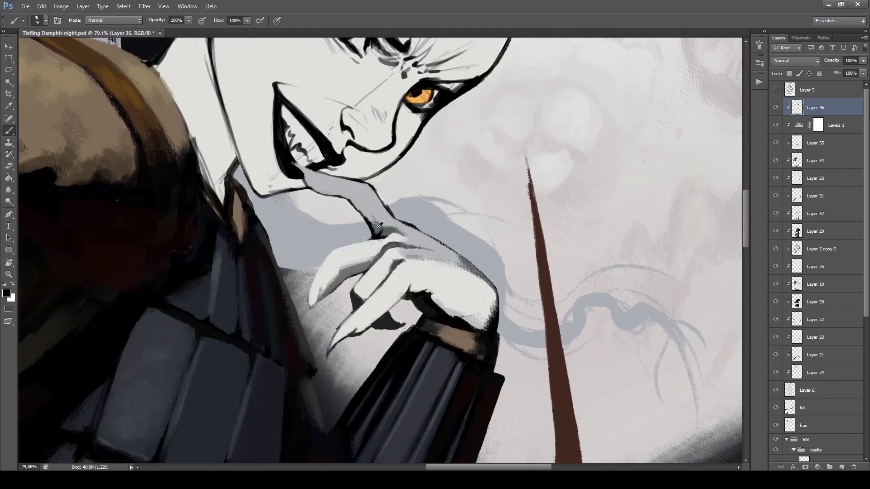
alt+click(367, 216)
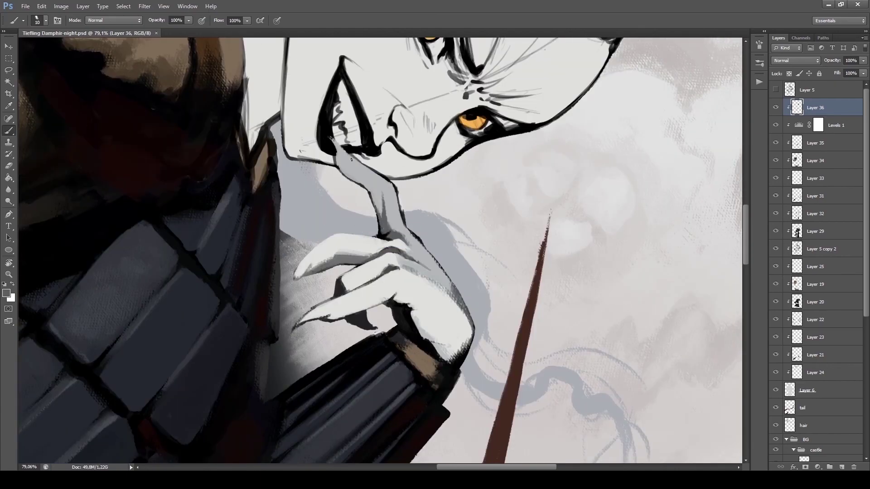
key(ctrl+s)
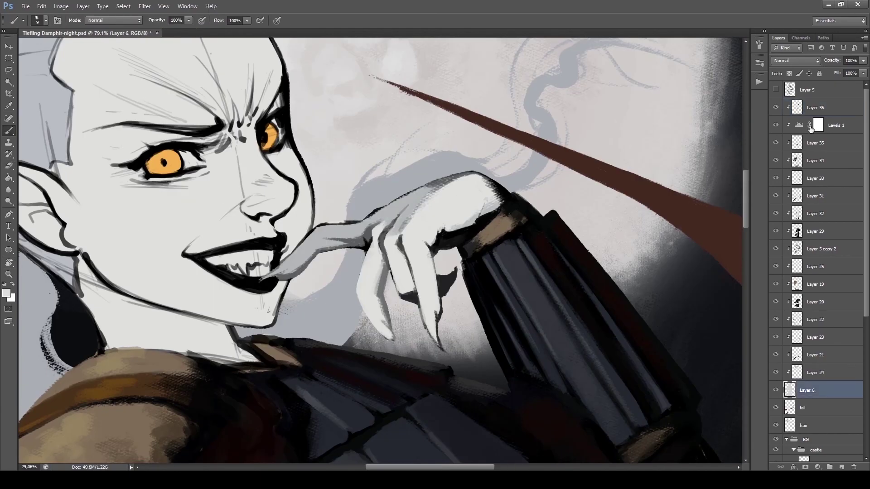
Step: Refine the light planes and dark contours of the raised hand's curled fingers and palm
alt+click(388, 259)
mouse_move(386, 263)
mouse_down()
mouse_move(365, 277)
mouse_move(383, 320)
mouse_up()
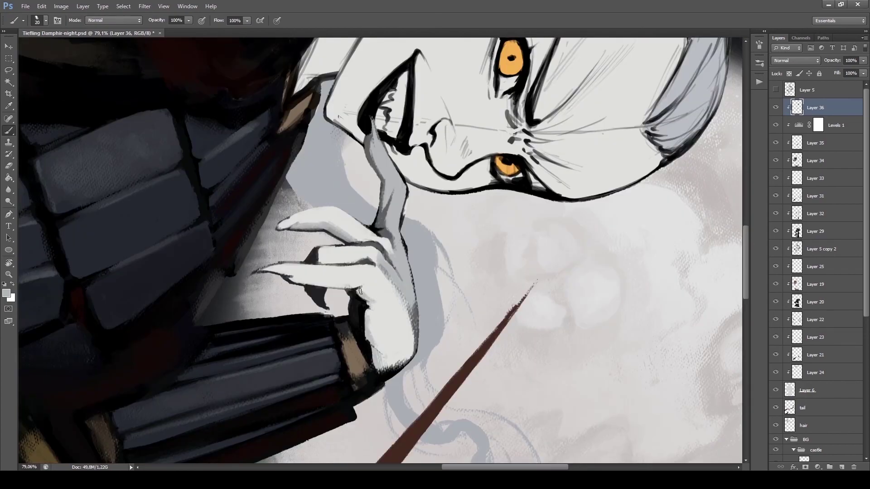
drag(363, 300, 384, 358)
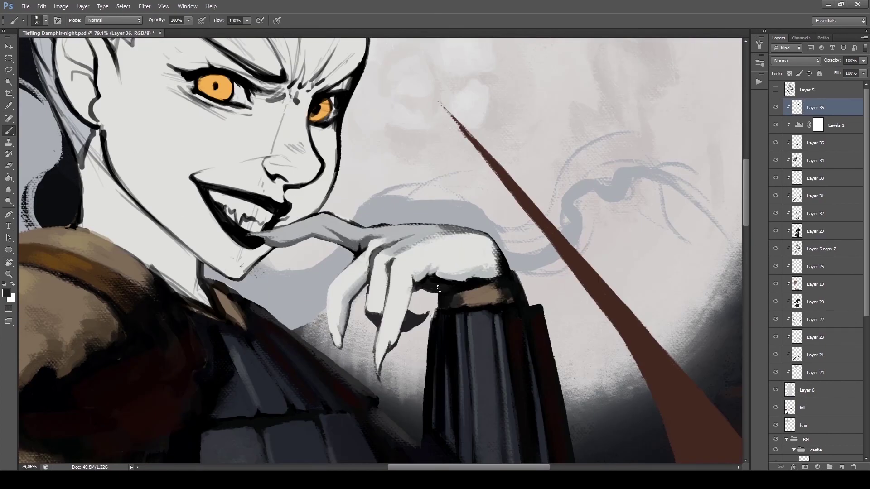
alt+click(411, 313)
drag(395, 285, 413, 344)
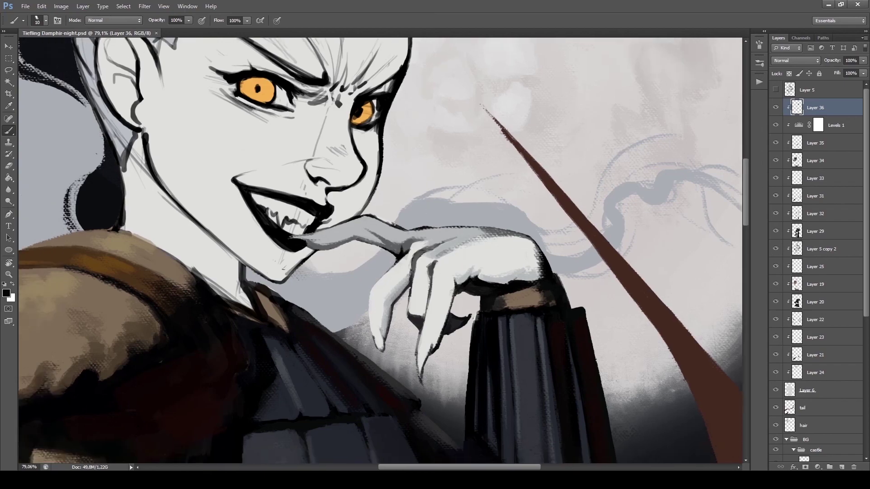
drag(412, 256, 399, 318)
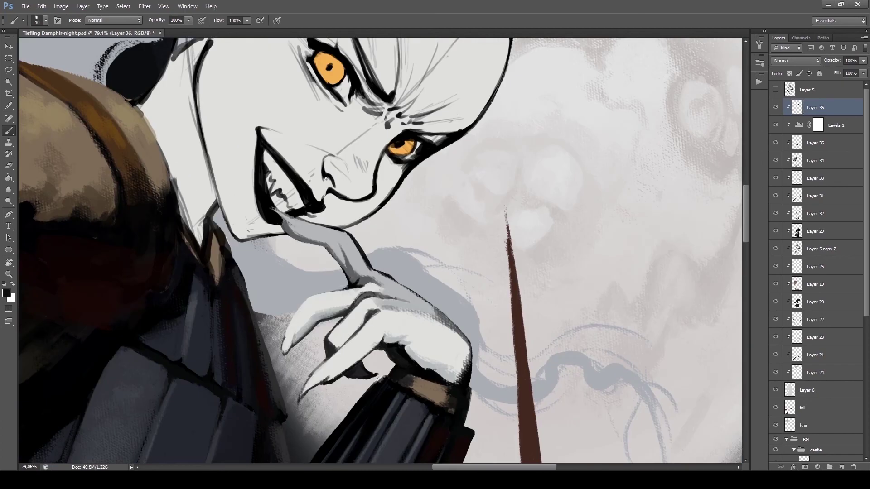
Step: Model the index finger with sampled greys, brighten the curled fingers with light highlights, and save the file
key(bracketright)
alt+click(343, 240)
drag(340, 236, 349, 250)
drag(307, 228, 367, 331)
key(bracketright)
key(bracketright)
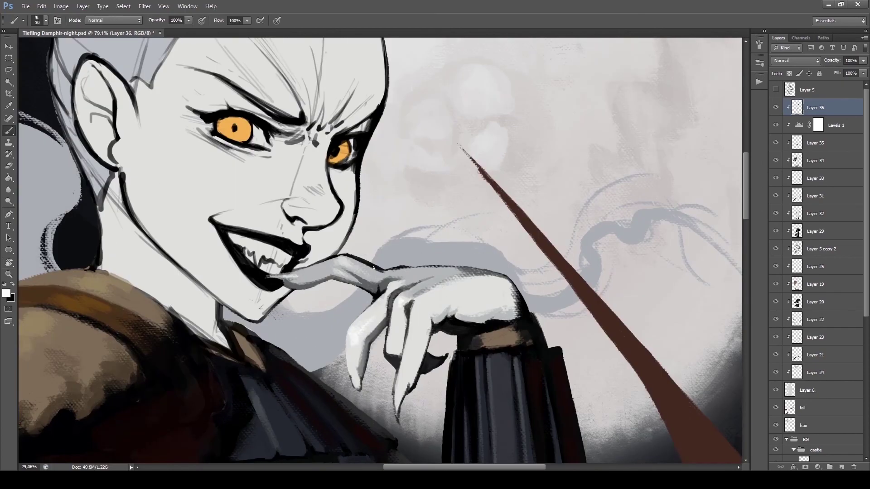
key(bracketright)
key(bracketright)
alt+click(390, 286)
key(ctrl+s)
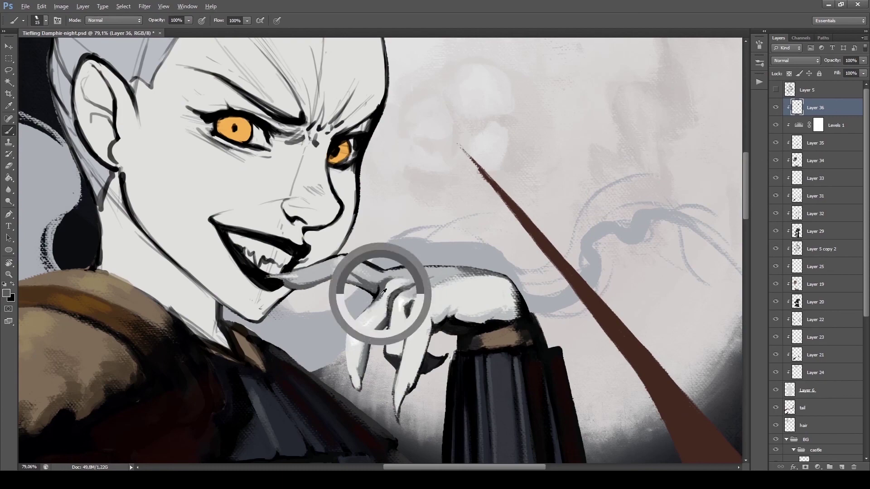
Step: Soften the shading at the raised hand's knuckles with sampled greys
key(bracketleft)
alt+click(386, 287)
mouse_move(383, 286)
mouse_down()
mouse_move(390, 313)
mouse_move(411, 286)
mouse_move(397, 311)
mouse_move(408, 312)
mouse_move(397, 301)
mouse_move(398, 314)
mouse_up()
alt+click(394, 290)
alt+click(397, 300)
key(bracketright)
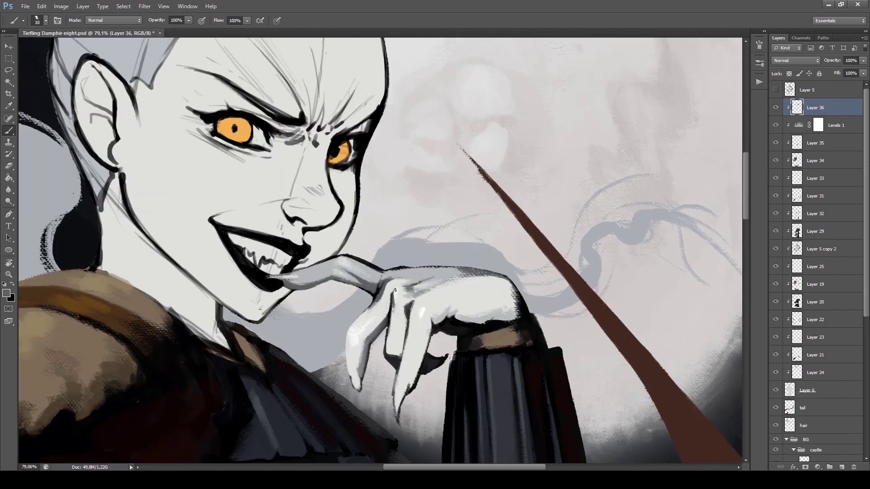
Step: Refine the light and grey tones along the raised hand's curled fingers
mouse_move(409, 302)
mouse_down()
mouse_move(408, 335)
mouse_move(407, 272)
mouse_move(353, 290)
mouse_move(387, 303)
mouse_move(389, 326)
mouse_move(423, 335)
mouse_up()
alt+click(376, 329)
key(x)
key(bracketleft)
key(bracketright)
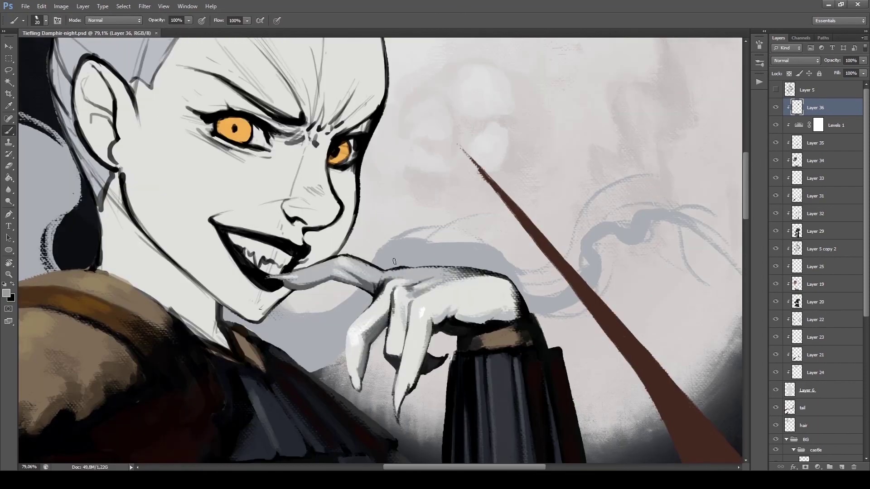
Step: Touch up the raised hand's fingers and contours, alternating the light and dark paint colours
key(x)
key(bracketright)
drag(374, 205, 363, 285)
drag(358, 285, 399, 347)
drag(375, 279, 382, 300)
key(x)
key(bracketleft)
mouse_move(317, 172)
mouse_down()
mouse_move(359, 271)
mouse_move(369, 236)
mouse_up()
mouse_move(353, 294)
mouse_down()
mouse_move(376, 326)
mouse_move(410, 300)
mouse_up()
key(ctrl+z)
mouse_move(424, 331)
mouse_down()
mouse_move(436, 342)
mouse_move(437, 376)
mouse_up()
alt+click(430, 362)
Step: Add a new clipped layer directly above Layer 36 and save the file
key(ctrl+0)
ctrl+click(349, 280)
key(bracketright)
key(bracketright)
key(bracketright)
key(bracketright)
key(bracketright)
key(bracketright)
key(bracketright)
key(bracketright)
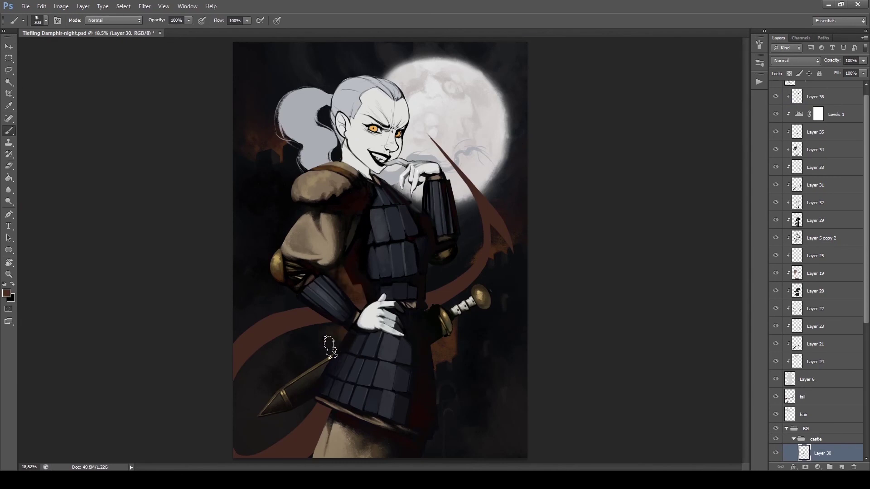
key(ctrl+shift+alt+n)
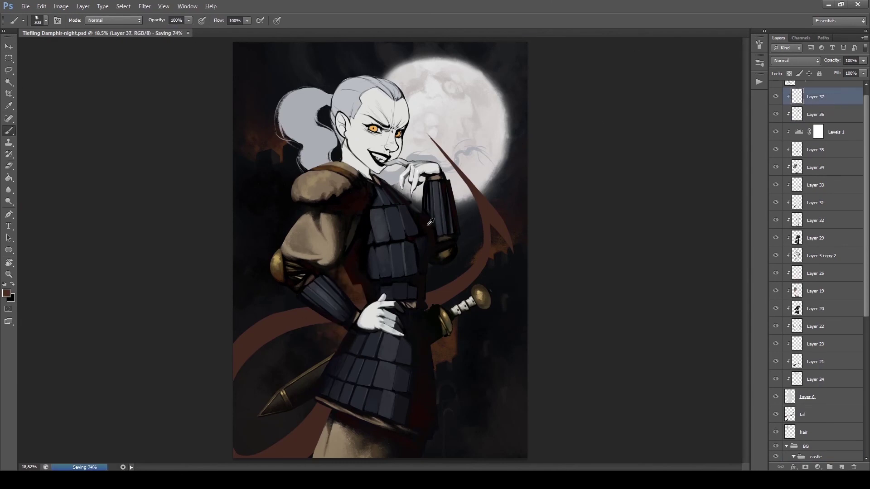
Step: Block in black shadows over the far side of the face and under the jaw on Layer 37
key(ctrl+plus)
key(ctrl+plus)
key(ctrl+plus)
key(bracketleft)
key(bracketleft)
key(bracketleft)
key(bracketleft)
key(bracketleft)
key(bracketleft)
key(d)
drag(290, 238, 358, 283)
drag(358, 283, 331, 334)
key(bracketright)
key(bracketright)
drag(437, 127, 411, 275)
mouse_move(410, 254)
mouse_down()
mouse_move(390, 281)
mouse_move(403, 225)
mouse_move(406, 280)
mouse_move(422, 260)
mouse_move(318, 272)
mouse_up()
Step: Build up the face and neck shadows with sampled tones at varied brush sizes
key(bracketleft)
key(bracketleft)
key(bracketright)
key(bracketright)
key(bracketleft)
alt+click(256, 281)
alt+click(265, 285)
key(bracketleft)
mouse_move(430, 122)
mouse_down()
mouse_move(439, 185)
mouse_move(429, 127)
mouse_move(426, 199)
mouse_move(428, 153)
mouse_move(365, 128)
mouse_up()
key(bracketright)
key(bracketright)
Step: Shade the nose and the planes around it with sampled greys, and save the file
alt+click(424, 241)
key(bracketleft)
key(bracketleft)
key(bracketleft)
alt+click(428, 153)
key(bracketleft)
drag(380, 249, 392, 255)
alt+click(396, 269)
key(ctrl+s)
Step: Dab soft white highlights onto the forehead and cheek
mouse_move(397, 192)
mouse_down()
mouse_move(420, 242)
mouse_move(505, 292)
mouse_up()
key(bracketright)
key(bracketright)
key(bracketright)
click(405, 190)
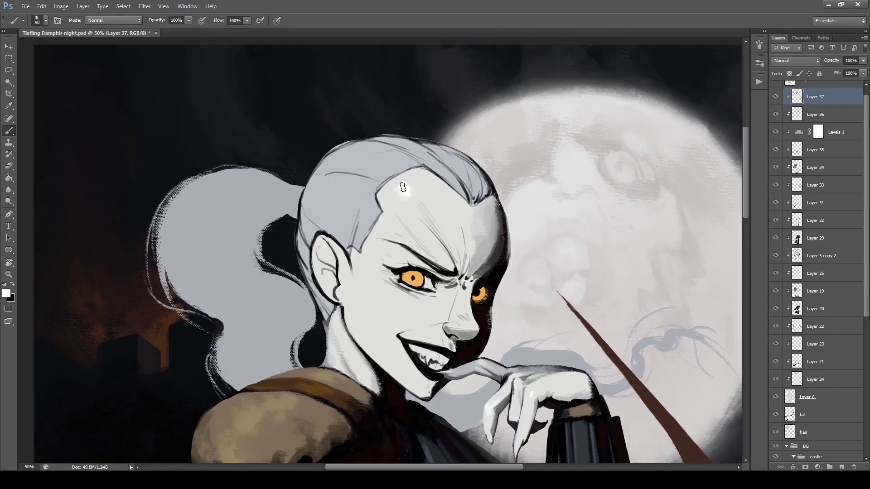
click(384, 293)
Step: Paint sampled light tones along the forehead's shadow edge, from the brow to the hairline
key(bracketleft)
key(bracketleft)
key(bracketleft)
key(bracketleft)
key(bracketleft)
key(bracketleft)
key(bracketleft)
key(bracketright)
key(bracketright)
key(bracketright)
key(bracketright)
alt+click(482, 272)
mouse_move(476, 281)
mouse_down()
mouse_move(499, 231)
mouse_move(463, 209)
mouse_up()
alt+click(500, 213)
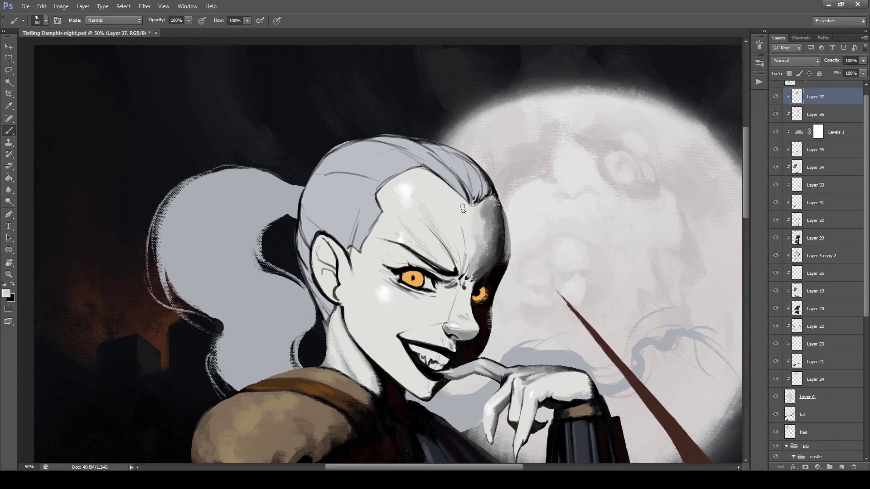
Step: Smooth the forehead's shadow transition with sampled tones, reducing the brush opacity to 50%
key(bracketleft)
drag(473, 249, 492, 204)
alt+click(489, 261)
mouse_move(490, 253)
mouse_down()
mouse_move(485, 206)
mouse_move(498, 231)
mouse_move(503, 195)
mouse_up()
key(5)
key(bracketleft)
key(bracketleft)
alt+click(501, 213)
drag(490, 236, 478, 206)
Step: Shade the side of the nose with sampled tones and save the file
drag(471, 313, 453, 326)
alt+click(462, 318)
key(bracketleft)
key(bracketleft)
key(bracketleft)
key(bracketleft)
key(bracketleft)
key(ctrl+s)
Step: Blend soft grey shading over the cheek beside the nose and around the inner brow
alt+click(462, 318)
mouse_move(448, 299)
mouse_down()
mouse_move(434, 315)
mouse_move(423, 297)
mouse_move(431, 323)
mouse_up()
alt+click(449, 317)
drag(472, 283, 453, 277)
key(bracketright)
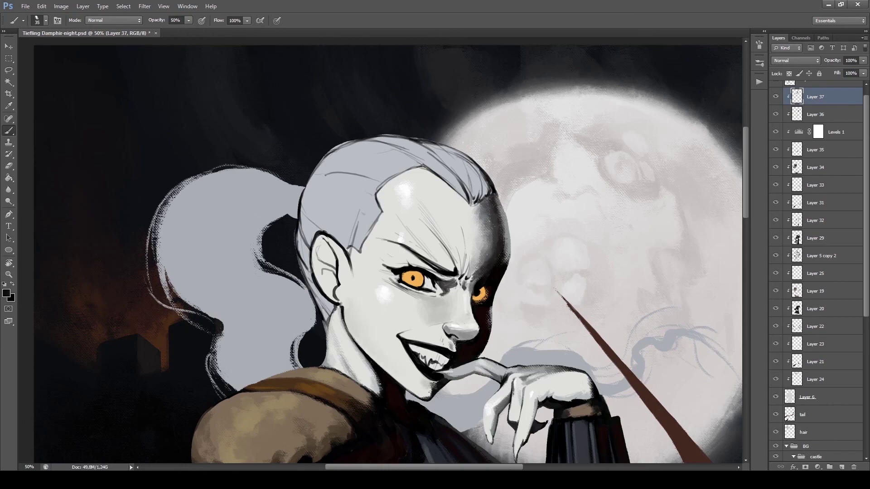
Step: Refine the face's shadow transitions with a smaller brush, flip the canvas horizontally and save the file
key(r)
drag(430, 385, 492, 324)
key(bracketleft)
key(bracketleft)
key(bracketleft)
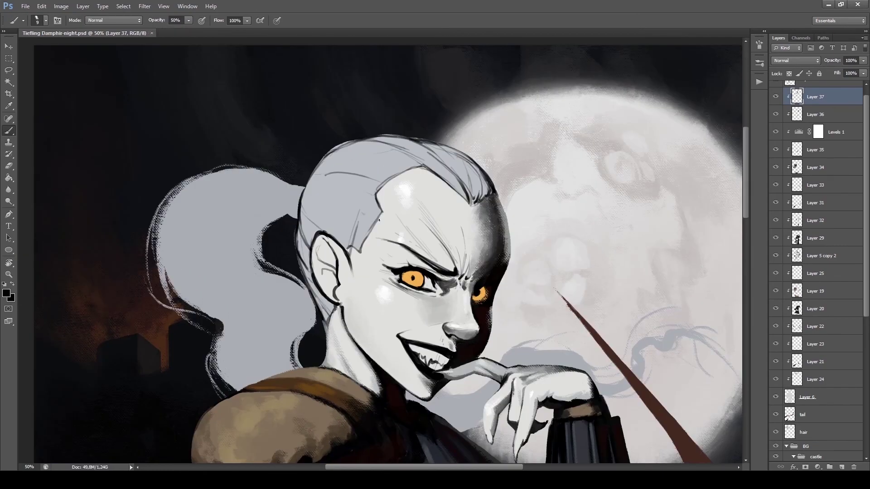
key(h)
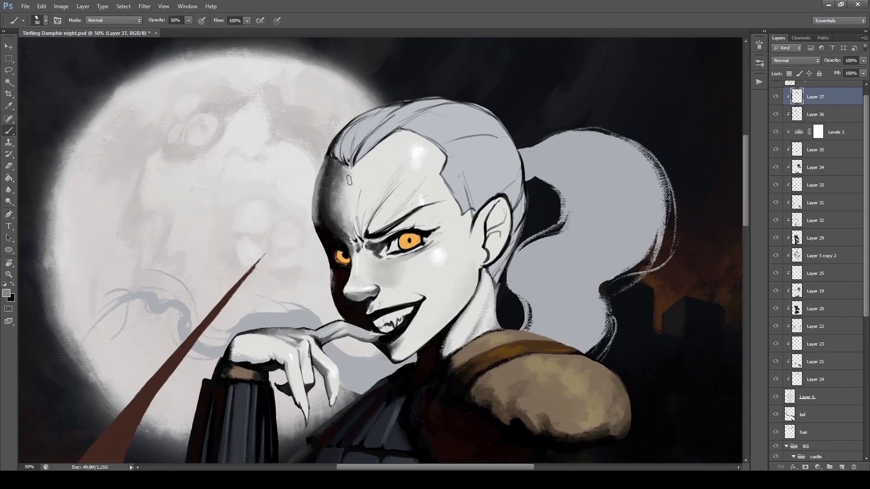
key(bracketleft)
key(bracketleft)
key(ctrl+s)
Step: Blend grey tones into the shadow edge around the far brow and along the nose bridge
key(x)
key(bracketright)
drag(331, 217, 344, 238)
key(bracketleft)
drag(373, 333, 360, 283)
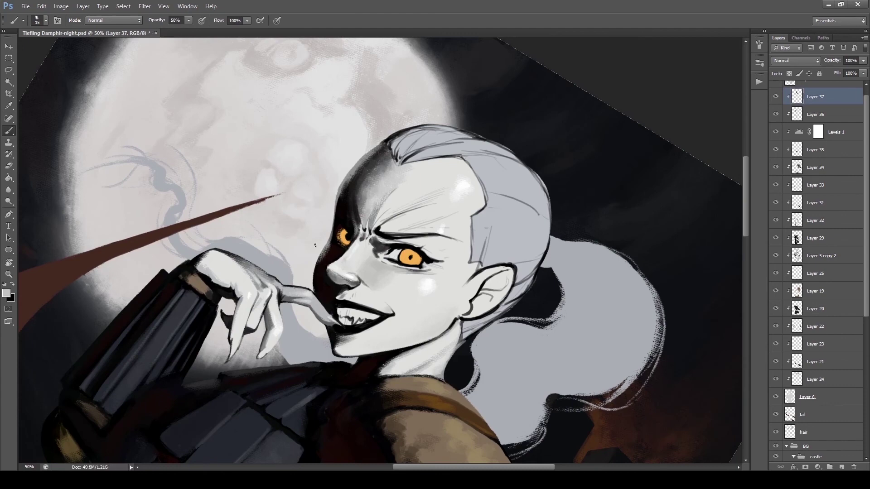
key(bracketright)
key(bracketright)
drag(275, 204, 321, 227)
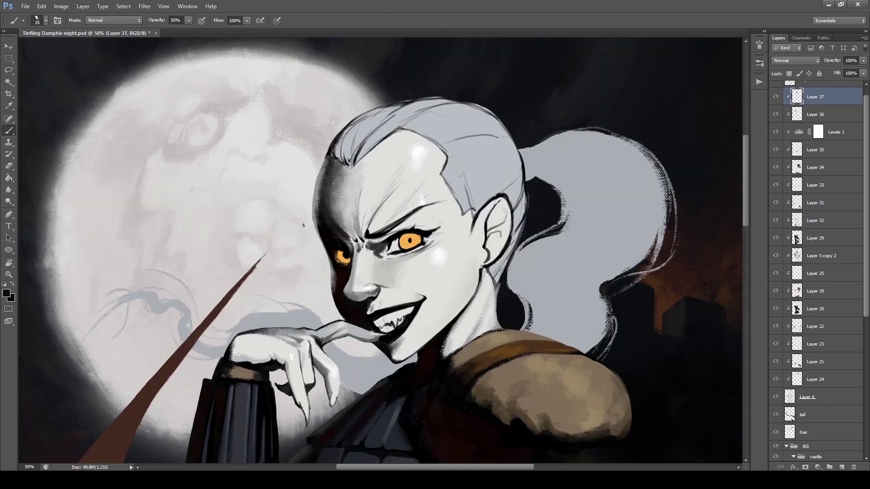
Step: Shade the underside of the nose and sample a light tone from the cheek below the near eye
key(bracketleft)
key(bracketleft)
key(bracketleft)
drag(358, 290, 374, 291)
alt+click(381, 267)
key(bracketright)
key(bracketright)
Step: Paint soft grey shading from the nose across the area beneath the near eye
key(x)
mouse_move(272, 206)
mouse_down()
mouse_move(347, 282)
mouse_move(376, 297)
mouse_up()
key(bracketleft)
key(bracketleft)
key(bracketleft)
key(bracketleft)
key(x)
mouse_move(368, 261)
mouse_down()
mouse_move(350, 291)
mouse_move(346, 213)
mouse_move(337, 238)
mouse_move(388, 244)
mouse_move(395, 254)
mouse_up()
Step: Shade the near eyelid between the brow and the outer corner of the eye
key(bracketright)
key(bracketright)
key(bracketright)
key(bracketleft)
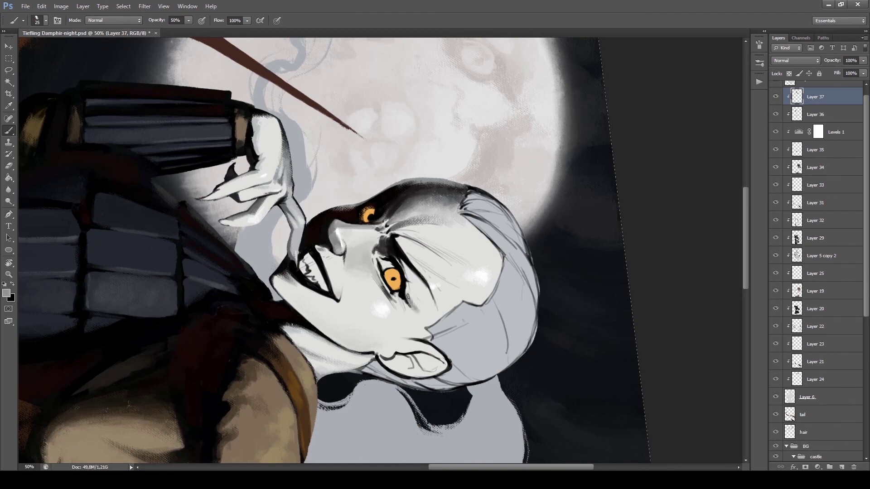
key(Escape)
key(bracketright)
key(bracketright)
key(bracketright)
key(bracketleft)
key(bracketleft)
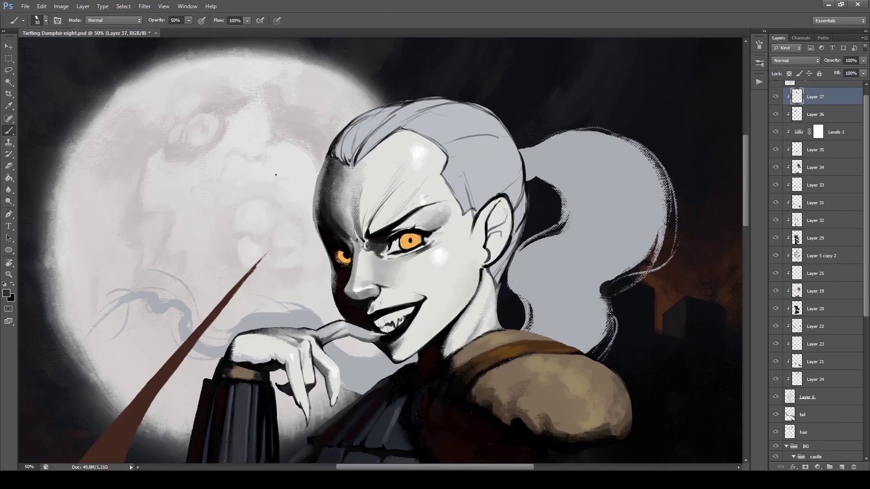
Step: Blend a light tone around the near eye's outer corner and soften the cheek highlight
key(x)
key(bracketright)
key(bracketright)
key(bracketright)
key(bracketright)
key(bracketright)
key(bracketright)
key(bracketright)
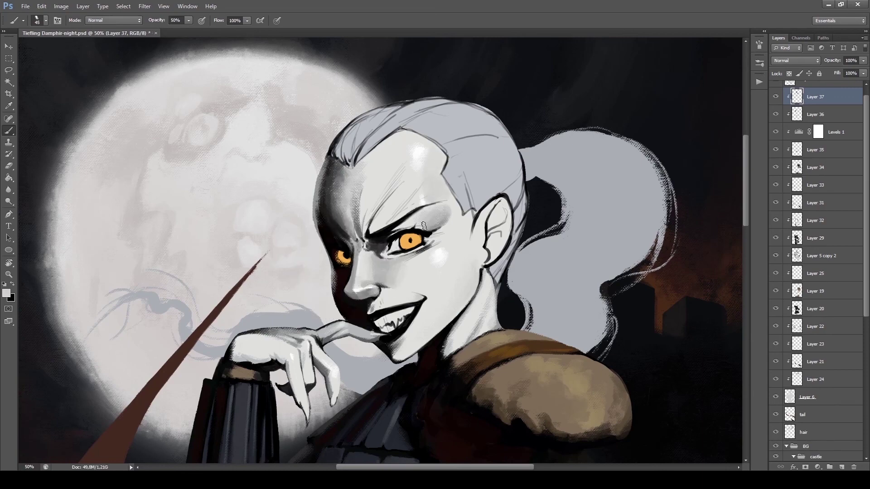
drag(448, 220, 407, 236)
key(Escape)
key(bracketleft)
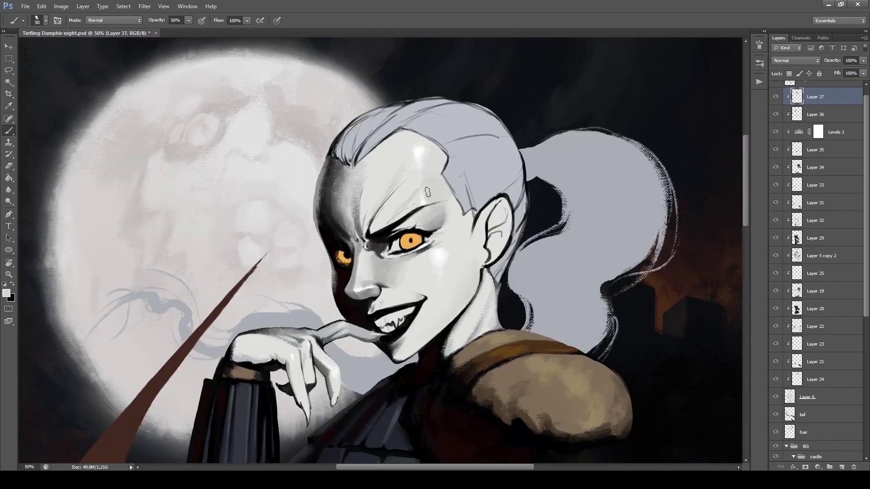
Step: Shade the forehead's shadow edge and model the cheek down towards the mouth
key(x)
key(bracketleft)
key(bracketleft)
key(bracketleft)
mouse_move(345, 179)
mouse_down()
mouse_move(333, 227)
mouse_move(342, 172)
mouse_move(353, 231)
mouse_move(312, 187)
mouse_up()
mouse_move(426, 257)
mouse_down()
mouse_move(407, 290)
mouse_move(381, 301)
mouse_up()
Step: Refine the upper lip edge and the smile fold beside the mouth with a small brush
key(x)
key(bracketleft)
key(bracketleft)
key(bracketleft)
drag(380, 302, 294, 249)
mouse_move(390, 310)
mouse_down()
mouse_move(485, 254)
mouse_move(307, 183)
mouse_up()
key(x)
key(bracketright)
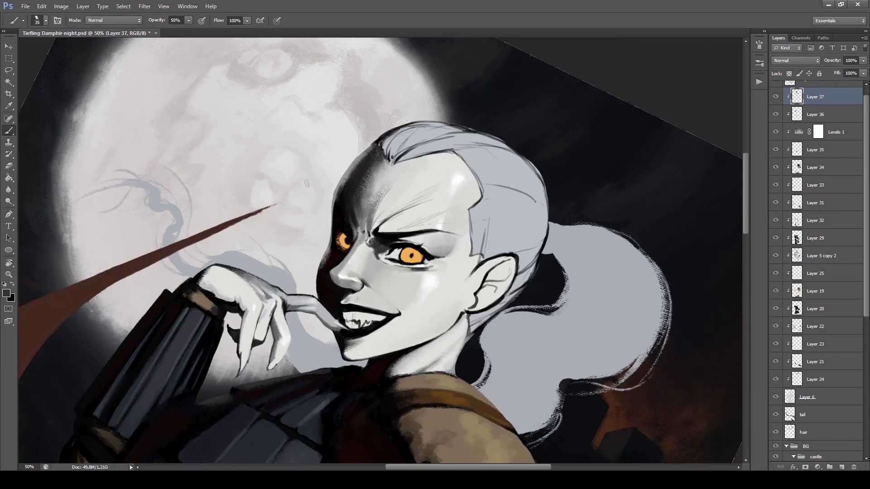
Step: Sample the cheek tone and blend it across the inner brow and forehead with a larger brush
key(bracketright)
alt+click(404, 272)
mouse_move(356, 241)
mouse_down()
mouse_move(399, 271)
mouse_move(385, 186)
mouse_up()
right_click(386, 186)
key(Escape)
key(bracketright)
key(bracketright)
key(bracketright)
key(bracketright)
drag(330, 218, 268, 179)
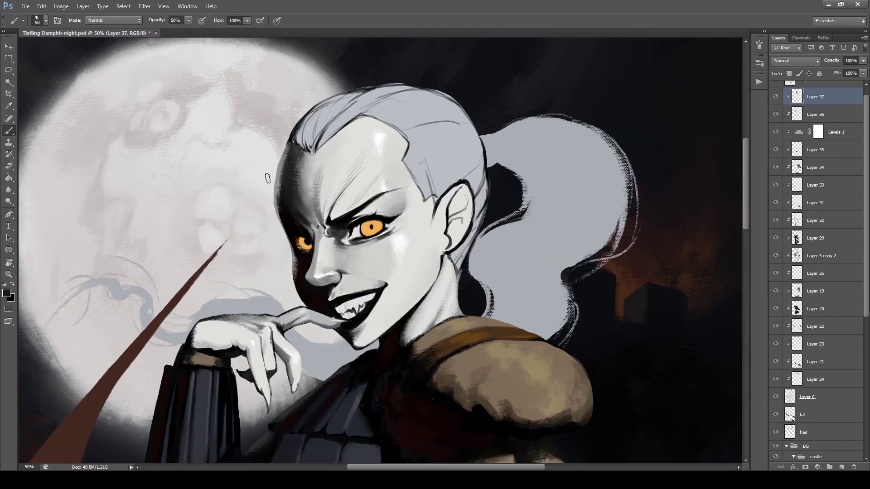
Step: Darken the shading between the nose bridge and the near eye's inner corner with sampled tones
key(bracketleft)
key(bracketleft)
key(bracketleft)
mouse_move(343, 254)
mouse_down()
mouse_move(414, 258)
mouse_move(342, 254)
mouse_move(389, 233)
mouse_up()
alt+click(339, 258)
key(bracketleft)
key(bracketleft)
key(bracketleft)
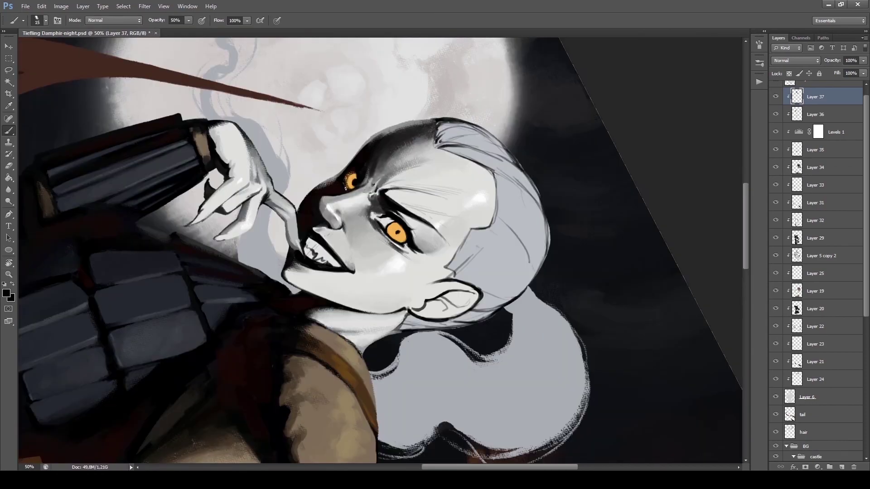
Step: Refine the shading along the side of the nose, flip the canvas back and save the file
drag(298, 154, 326, 217)
key(bracketright)
key(bracketright)
key(bracketright)
key(x)
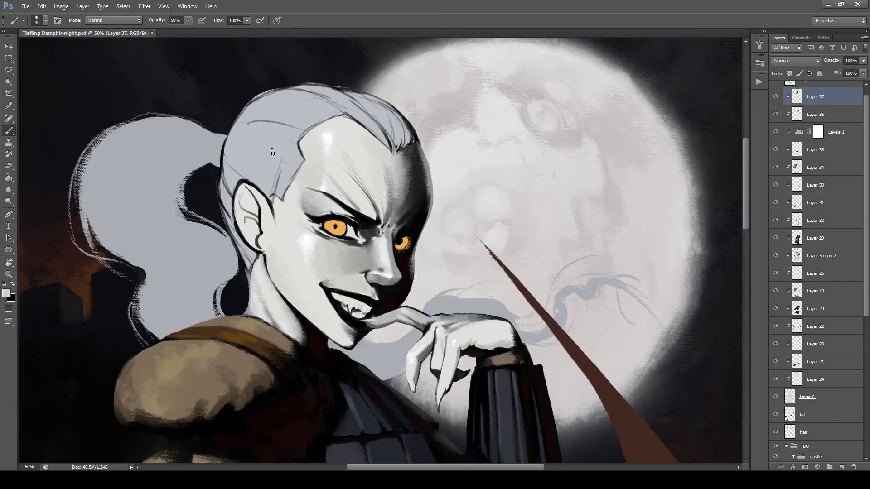
Step: Remove the painted face shading to leave an empty Layer 37, and set the brush opacity to 100%
key(ctrl+0)
key(ctrl+e)
key(0)
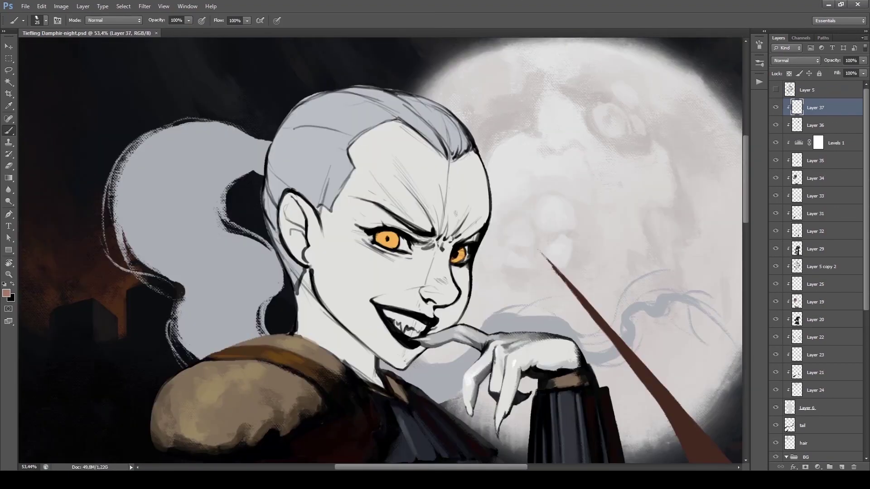
Step: Move Layer 37 below Layer 5 copy 2 and hide the Levels 1 adjustment
key(F5)
key(F5)
key(v)
key(b)
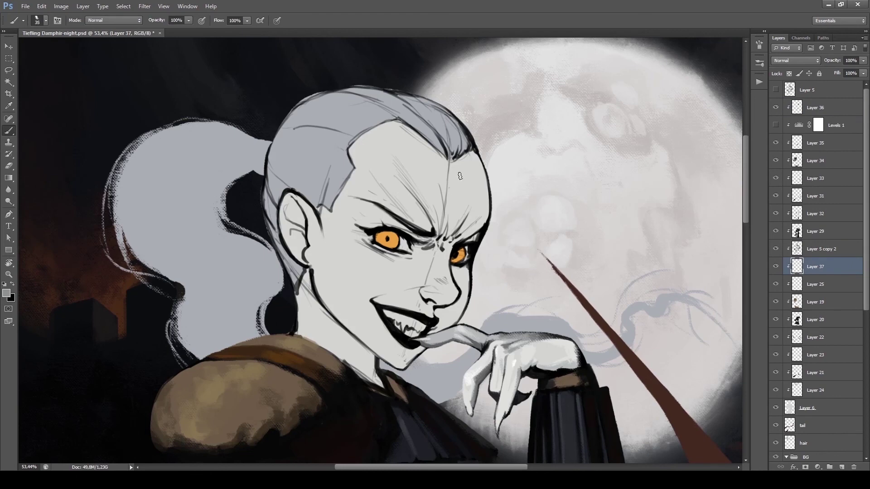
Step: Block in grey shadow from the near eye's inner corner across the far brow and forehead
mouse_move(429, 242)
mouse_down()
mouse_move(476, 233)
mouse_move(480, 154)
mouse_move(486, 216)
mouse_up()
key(bracketright)
key(bracketright)
key(bracketright)
key(bracketleft)
key(bracketleft)
key(bracketleft)
key(bracketleft)
key(bracketleft)
Step: Block in grey shadow on the far cheek, chin and neck
mouse_move(453, 248)
mouse_down()
mouse_move(462, 313)
mouse_move(395, 367)
mouse_move(389, 358)
mouse_up()
key(e)
right_click(283, 269)
key(b)
key(x)
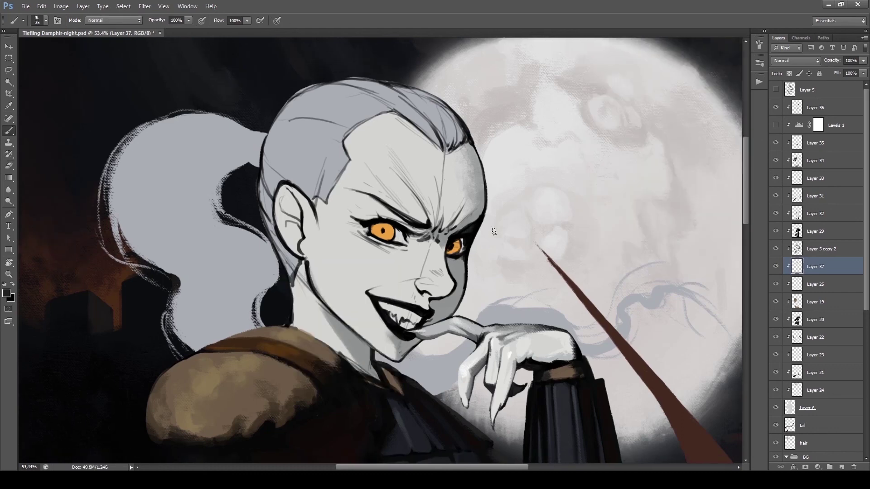
Step: Move Layer 37 below Layer 25 and fill the far cheek's shadow with near-black
key(ctrl+bracketleft)
key(bracketright)
mouse_move(455, 290)
mouse_down()
mouse_move(463, 264)
mouse_move(395, 358)
mouse_up()
Step: Paint a textured dark-to-grey shadow down the far side of the forehead with a larger brush
key(bracketright)
key(bracketright)
key(bracketright)
mouse_move(458, 145)
mouse_down()
mouse_move(480, 217)
mouse_move(471, 159)
mouse_move(474, 206)
mouse_up()
key(x)
key(x)
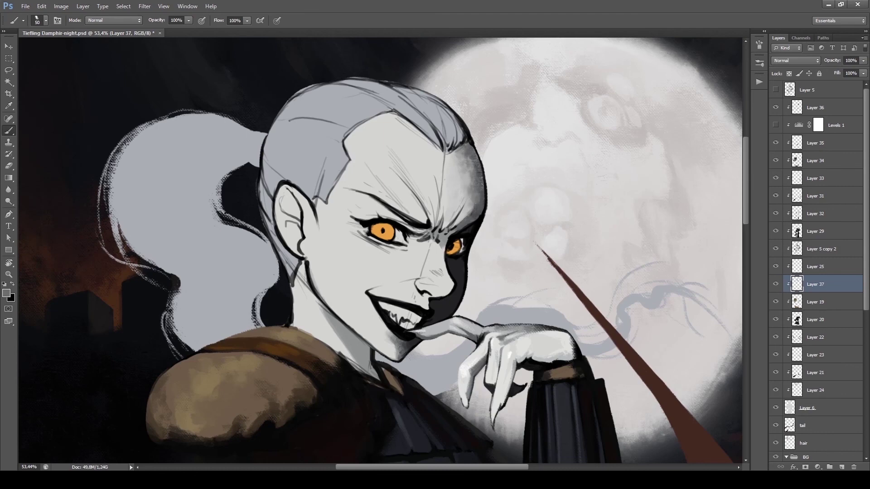
Step: Shade the inner brow and the hollow between the nose bridge and the near eye
key(x)
mouse_move(432, 236)
mouse_down()
mouse_move(449, 285)
mouse_move(421, 297)
mouse_move(422, 244)
mouse_move(404, 231)
mouse_up()
key(bracketleft)
key(x)
key(x)
key(x)
Step: Shade the underside of the nose and deepen the furrow between the brows
drag(419, 295, 451, 291)
key(bracketleft)
key(bracketleft)
drag(456, 243, 414, 186)
key(x)
drag(431, 224, 408, 250)
key(b)
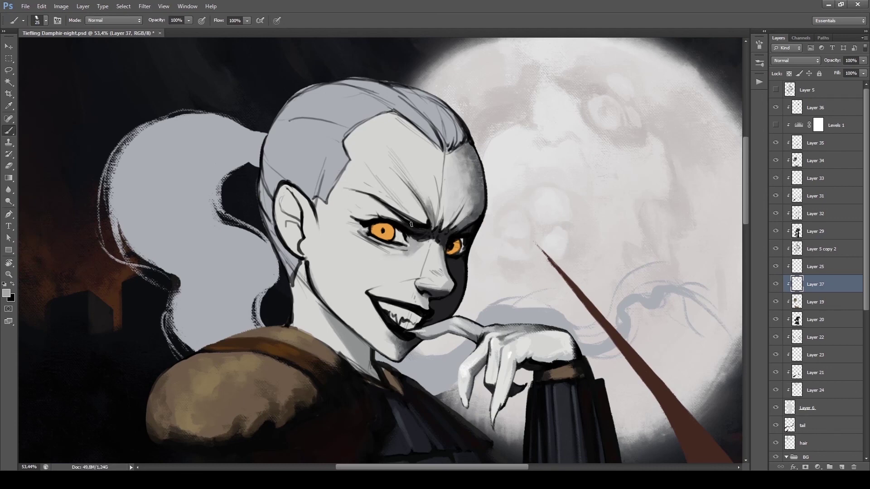
Step: Shade the near eyelid, the temple beyond the brow and the area below the mouth in soft grey
key(bracketright)
drag(377, 227, 342, 208)
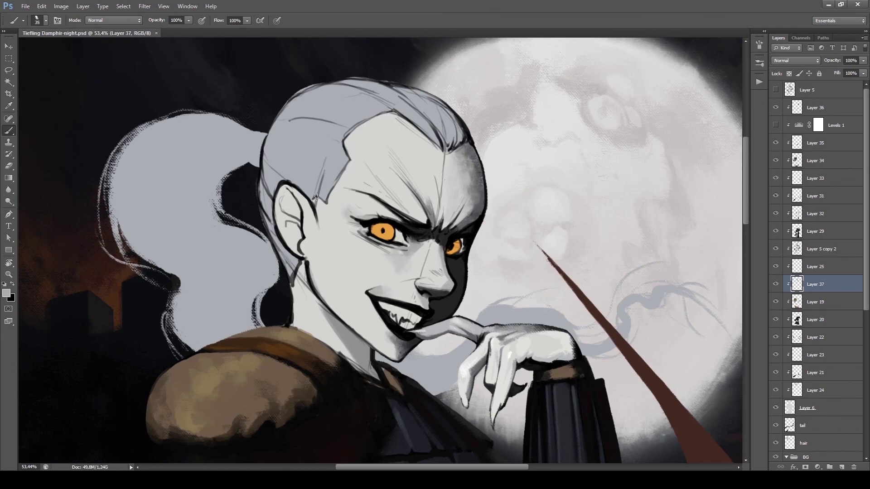
mouse_move(377, 318)
mouse_down()
mouse_move(390, 341)
mouse_move(386, 331)
mouse_up()
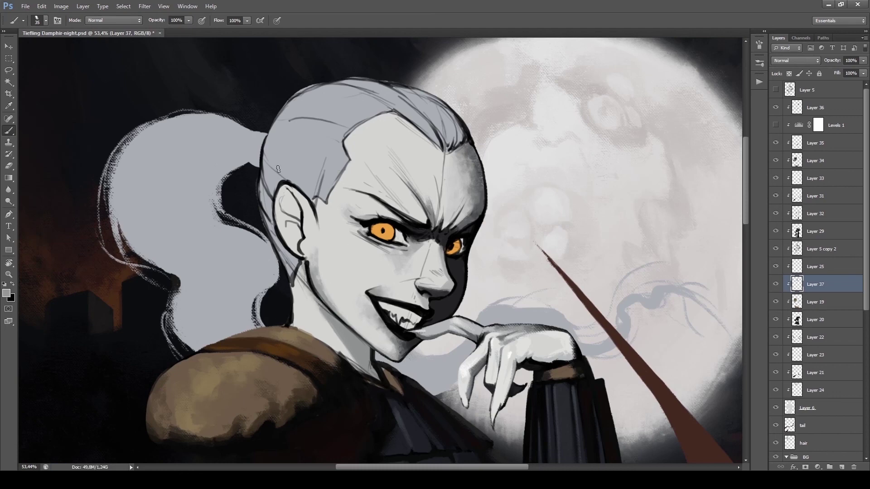
alt+click(360, 198)
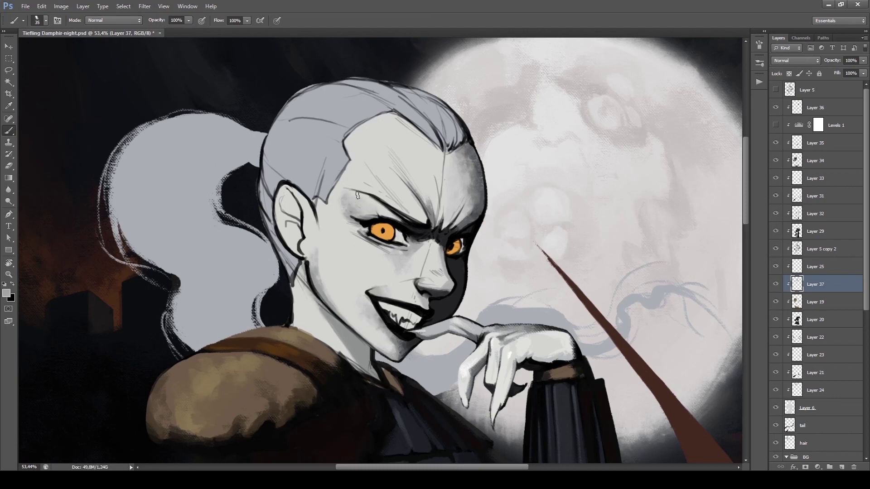
key(])
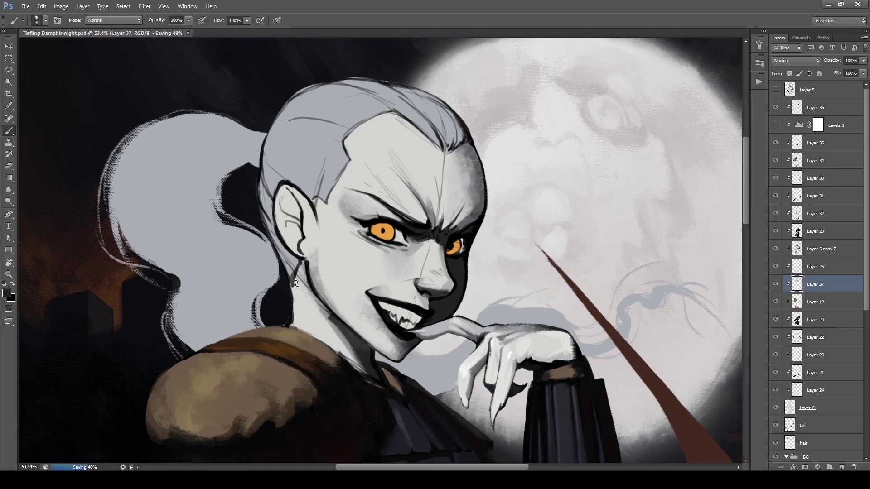
Step: Darken the jaw and neck shadows, show Levels 1 and add Layer 38 above Layer 36
alt+click(266, 193)
key(ctrl+alt+z)
key(bracketleft)
key(bracketleft)
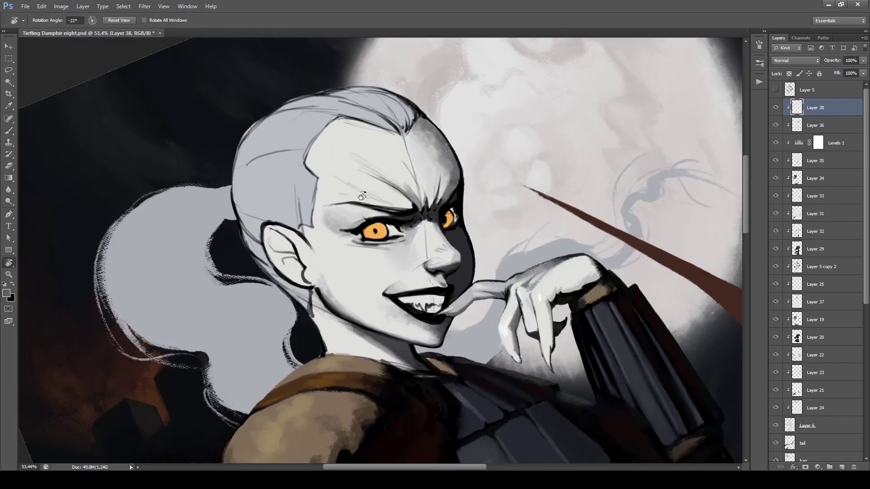
Step: Smooth the nose and upper lip area with sampled tones on Layer 38, setting the brush opacity to 57%
key(bracketright)
key(bracketright)
alt+click(395, 254)
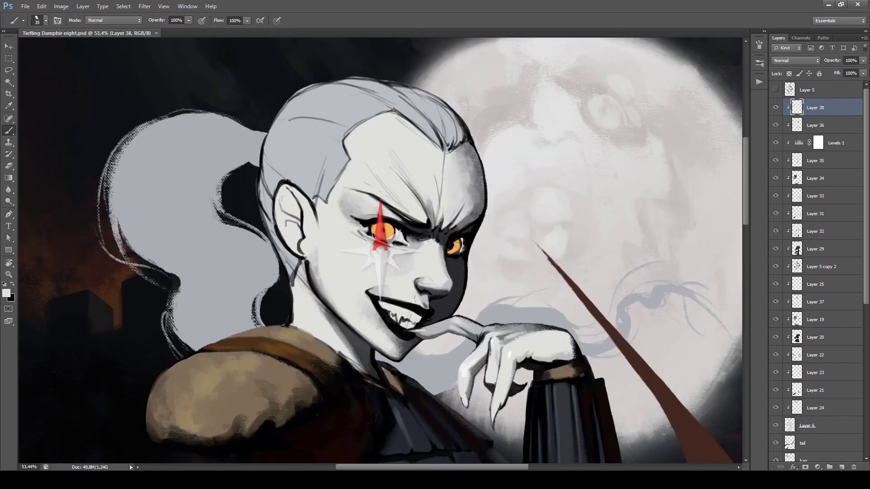
alt+click(445, 286)
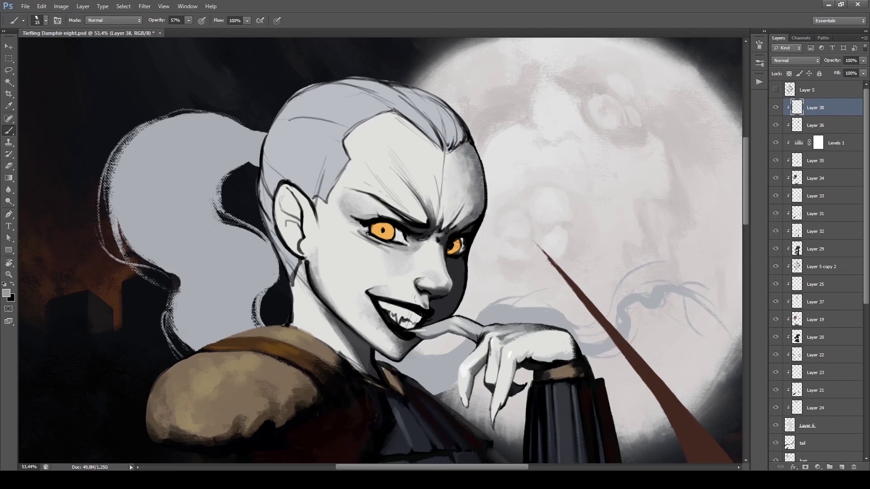
key(bracketright)
key(bracketright)
key(bracketright)
key(bracketright)
key(bracketright)
key(bracketright)
key(bracketright)
key(bracketright)
key(bracketright)
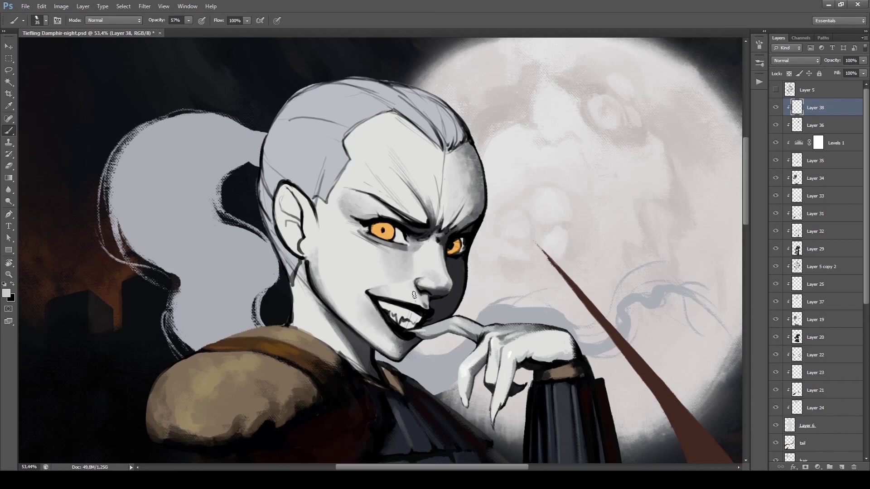
Step: Soften the tones on the cheek between the near eye and the nose on Layer 38 and save the document
key(bracketright)
key(bracketright)
key(bracketright)
scroll(449, 284, up, 1)
scroll(449, 284, left, 2)
key(ctrl+s)
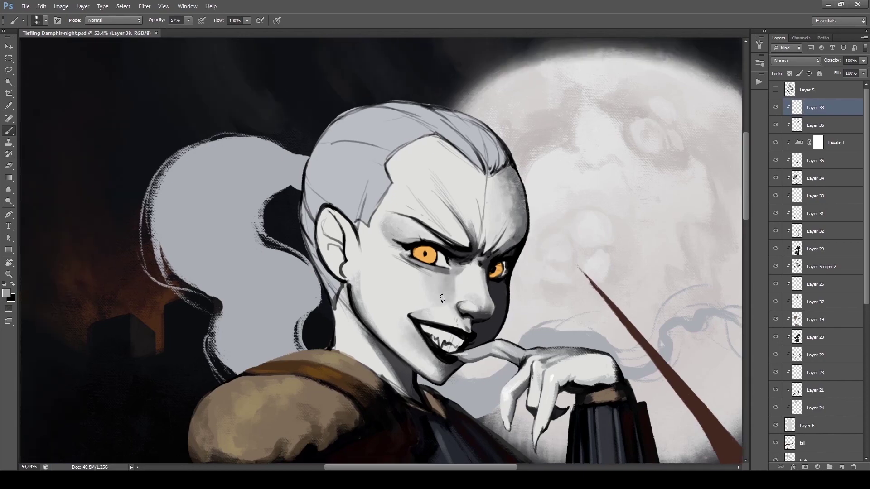
Step: Darken the shadow under the nose and beside the upper lip with a smaller brush
key(r)
drag(457, 295, 380, 270)
key(b)
key(bracketleft)
key(bracketleft)
key(bracketleft)
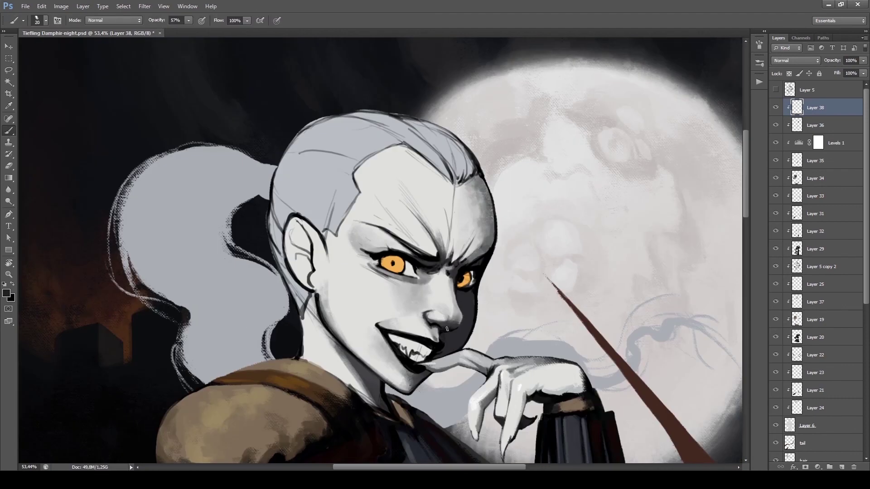
Step: Move Layer 38 below Layer 36 and darken the shadow on the far side of the forehead
key(r)
drag(447, 337, 488, 323)
key(bracketright)
key(bracketright)
key(bracketright)
key(ctrl+bracketleft)
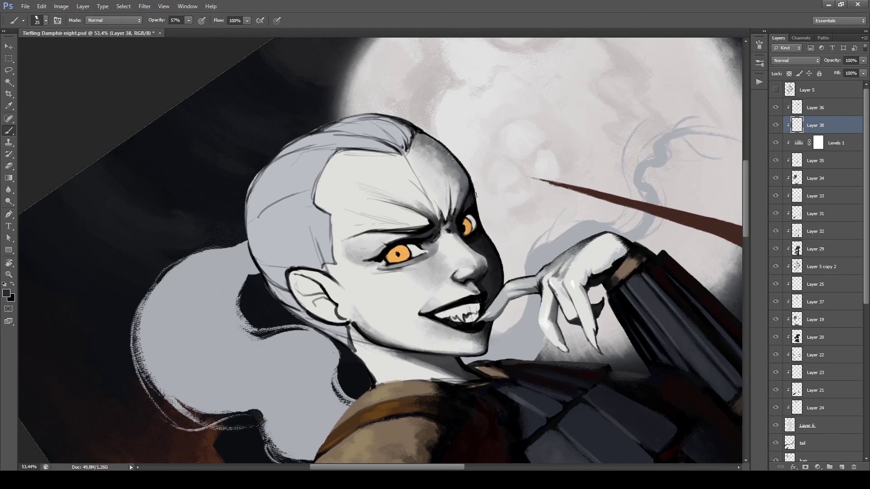
Step: Blend the far forehead edge into the dark side of the face and save the document
key(r)
drag(467, 203, 480, 221)
key(b)
key(bracketright)
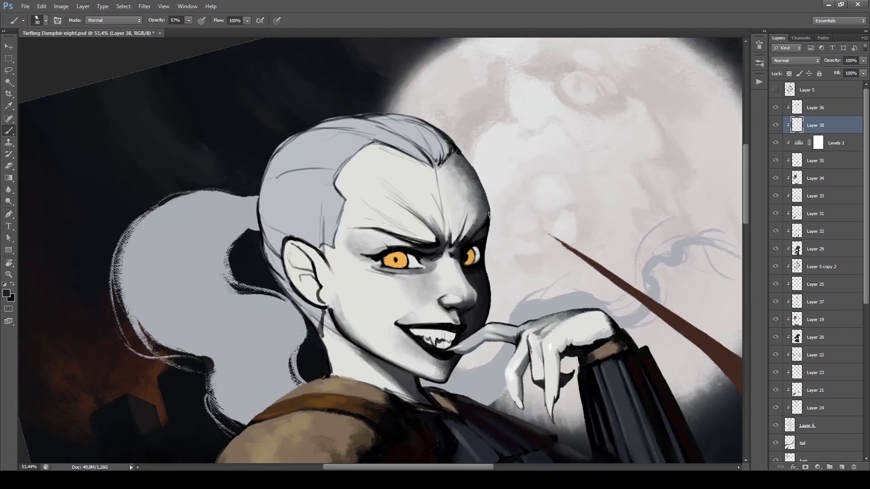
key(ctrl+s)
Step: Paint over the sketched centre line of the forehead and blend the furrows rising from the brows
key(bracketright)
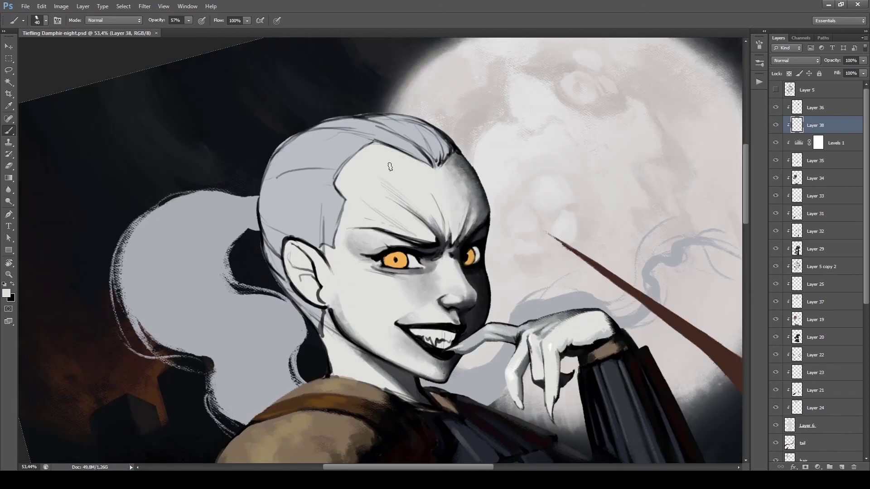
mouse_move(455, 172)
mouse_down()
mouse_move(469, 183)
mouse_move(457, 241)
mouse_move(456, 223)
mouse_up()
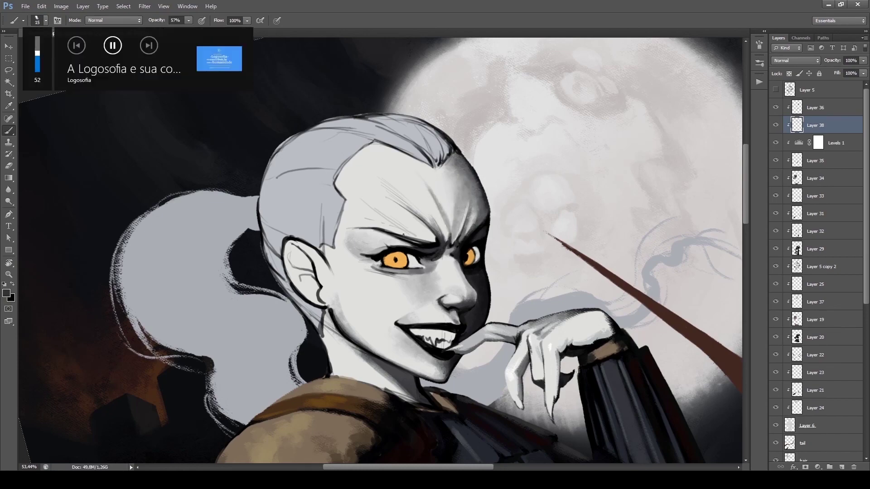
key(r)
drag(428, 257, 427, 272)
key(b)
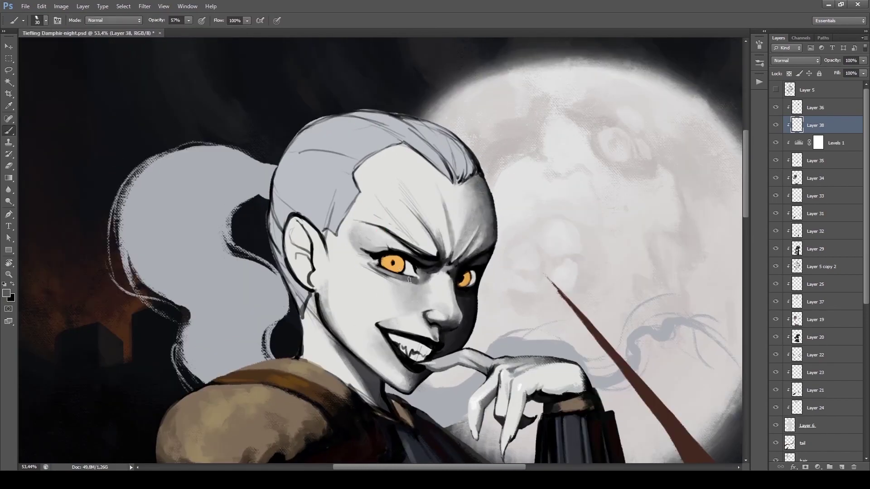
Step: Touch up the chin shading, save, and smooth the cheek below the near eye with a sampled tone
key(x)
key(bracketleft)
mouse_move(383, 364)
mouse_down()
mouse_move(405, 383)
mouse_move(422, 374)
mouse_move(396, 353)
mouse_up()
key(x)
key(ctrl+s)
alt+click(421, 268)
key(bracketright)
key(bracketright)
drag(414, 293, 409, 308)
Step: Refine the shadow around the near eye's lower lid with a smaller, dark brush
key(x)
key(bracketleft)
key(bracketleft)
key(bracketleft)
key(bracketleft)
key(r)
drag(386, 280, 482, 290)
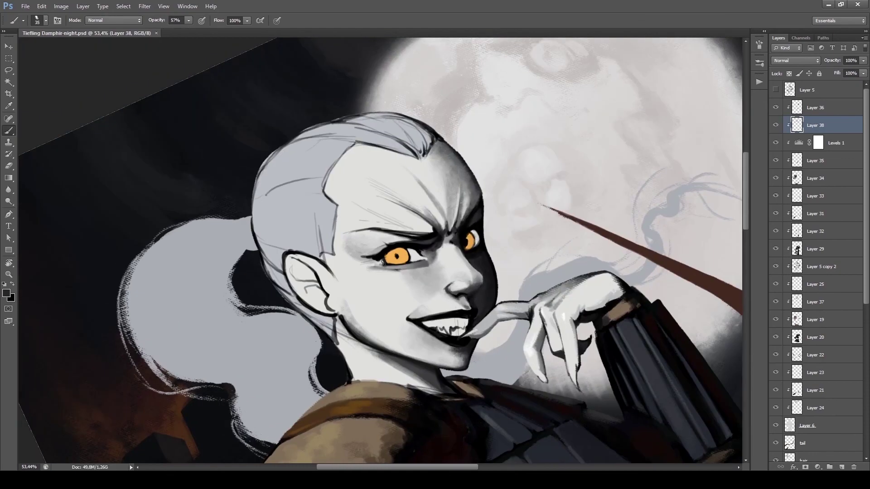
key(r)
drag(383, 262, 370, 226)
Step: Lighten the lower cheek and jaw with pale skin tone and save the document
key(x)
key(r)
drag(343, 338, 346, 276)
key(bracketright)
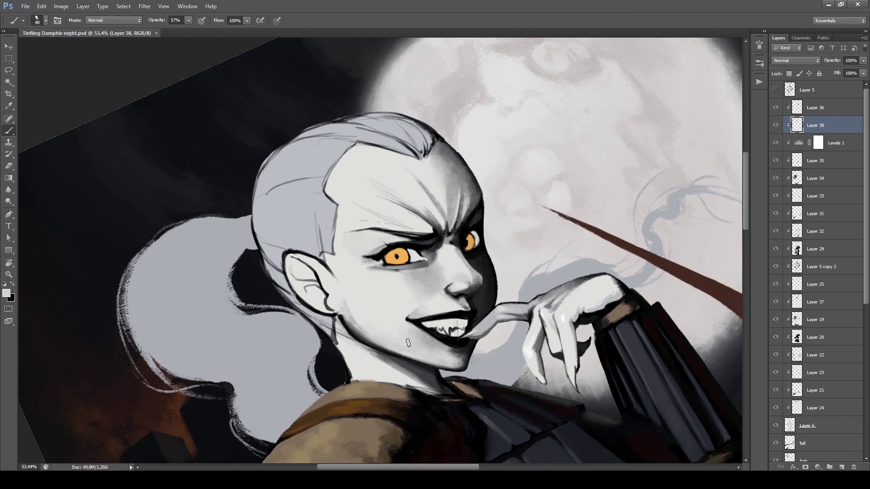
key(Escape)
key(bracketleft)
key(bracketleft)
key(bracketleft)
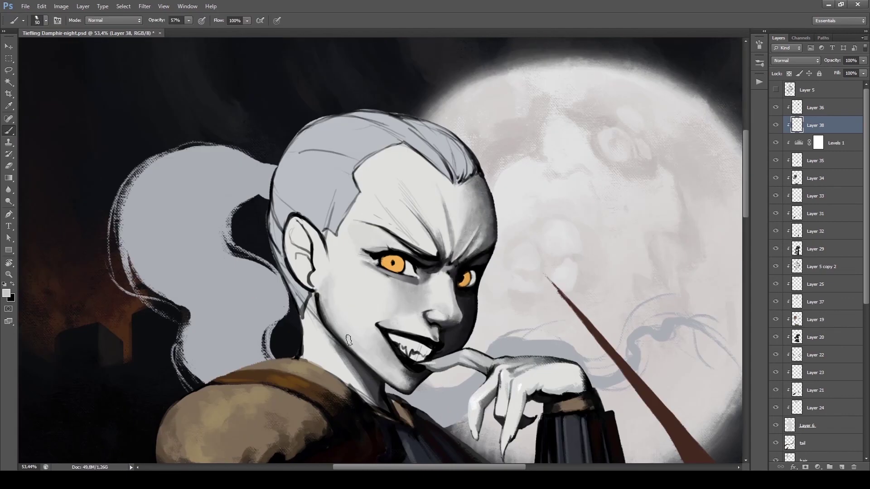
key(ctrl+s)
Step: Soften the jawline edge against the neck with a sampled grey and save the document
alt+click(426, 287)
key(bracketleft)
key(bracketleft)
key(bracketleft)
key(bracketleft)
key(bracketleft)
key(bracketleft)
key(bracketleft)
key(ctrl+s)
key(bracketright)
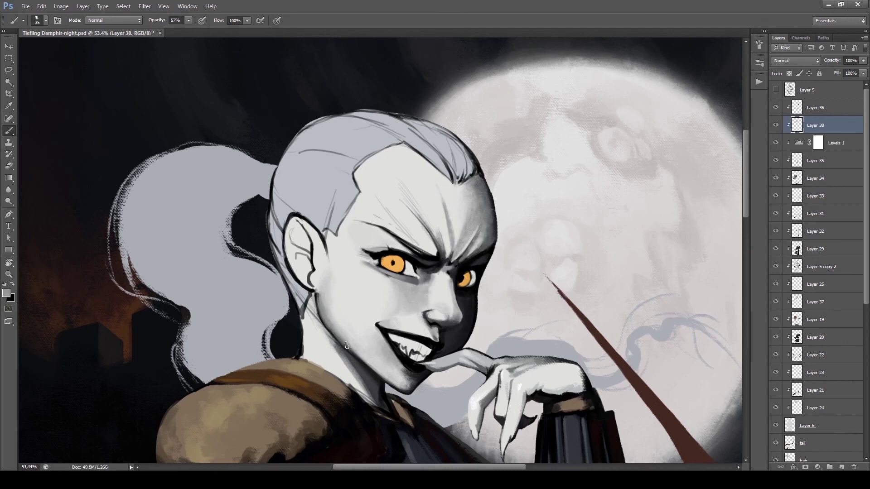
Step: Shade the neck below the jaw and ear with sampled tones, covering the dark sketch line under the earlobe
key(bracketleft)
key(bracketleft)
key(bracketleft)
key(bracketleft)
drag(317, 328, 327, 334)
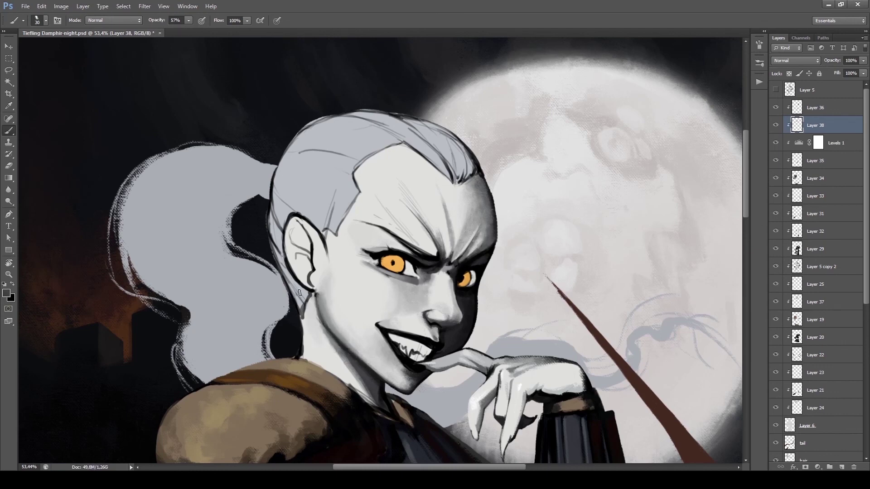
key(bracketright)
alt+click(363, 398)
mouse_move(362, 398)
mouse_down()
mouse_move(333, 331)
mouse_move(381, 358)
mouse_up()
drag(317, 317, 352, 330)
alt+click(279, 250)
drag(295, 252, 310, 272)
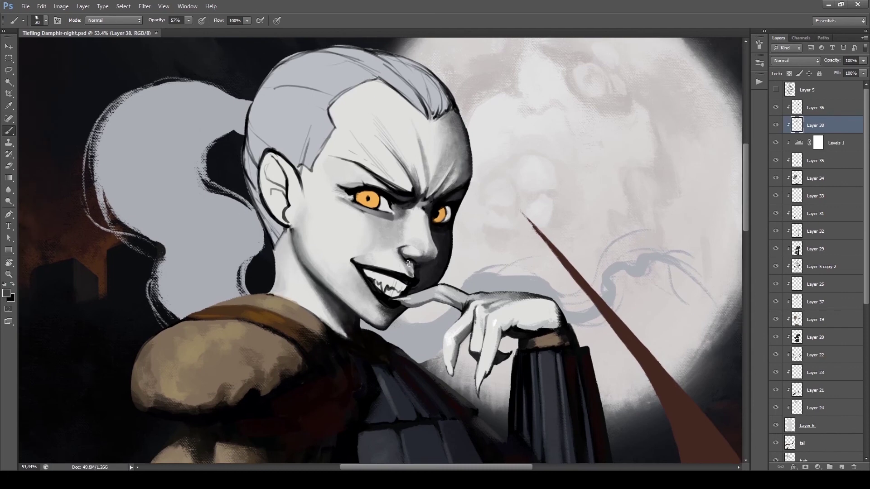
Step: Reset the colours to default, set the brush opacity to 100% and sample a shadow tone near the near eye
key(ctrl+minus)
right_click(373, 212)
key(Escape)
key(d)
key(0)
alt+click(355, 219)
key(bracketleft)
key(bracketleft)
key(bracketleft)
key(bracketleft)
key(bracketleft)
scroll(355, 220, up, 2)
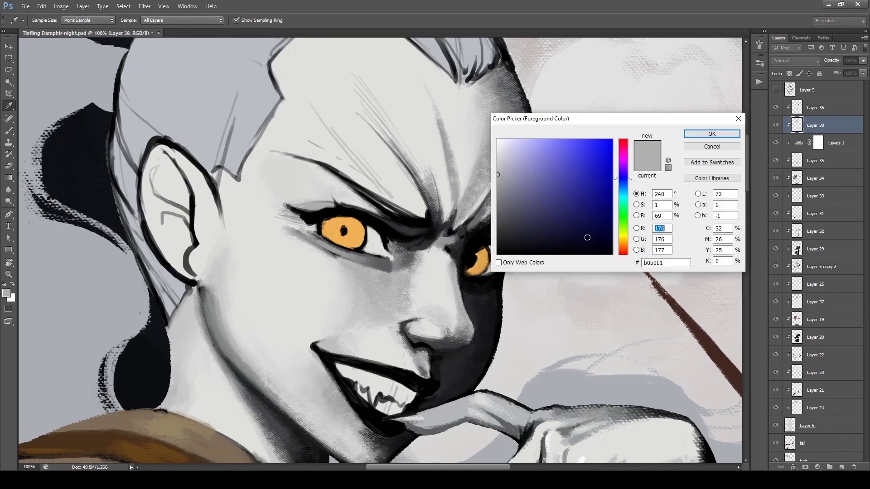
Step: Thicken the near eye's upper lid line, add fine lashes and define the lower lid rim
key(bracketright)
key(bracketright)
key(bracketright)
alt+click(324, 229)
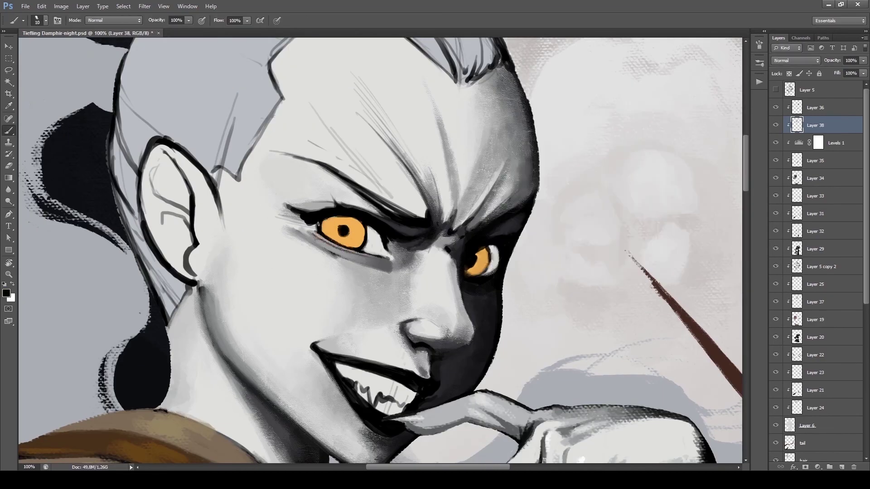
key(bracketleft)
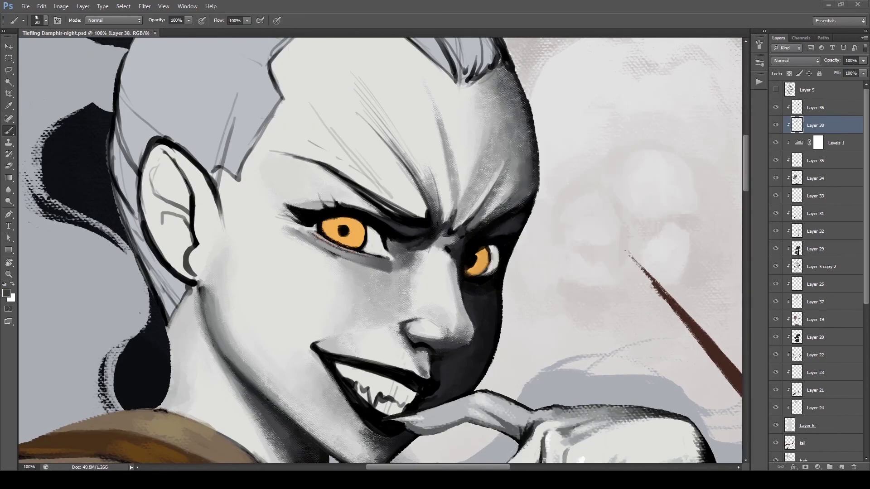
Step: Add a pink inner corner to the near eye and darken the far eye's white at 50% brush opacity
drag(391, 262, 394, 254)
key(bracketright)
key(bracketright)
alt+click(333, 247)
key(5)
alt+click(503, 276)
drag(496, 252, 483, 275)
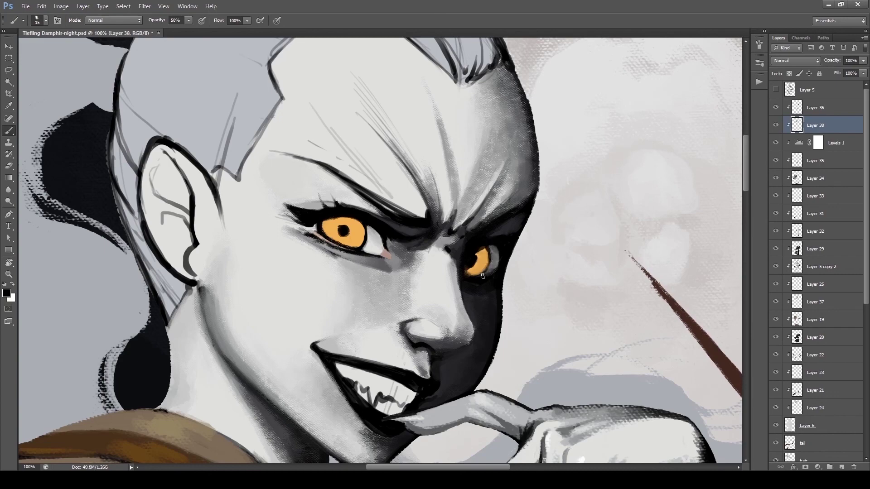
Step: Refine the near eye's lids and soften the outer end of the near brow with a sampled tone
mouse_move(293, 213)
mouse_down()
mouse_move(388, 227)
mouse_move(386, 248)
mouse_up()
key(])
key(d)
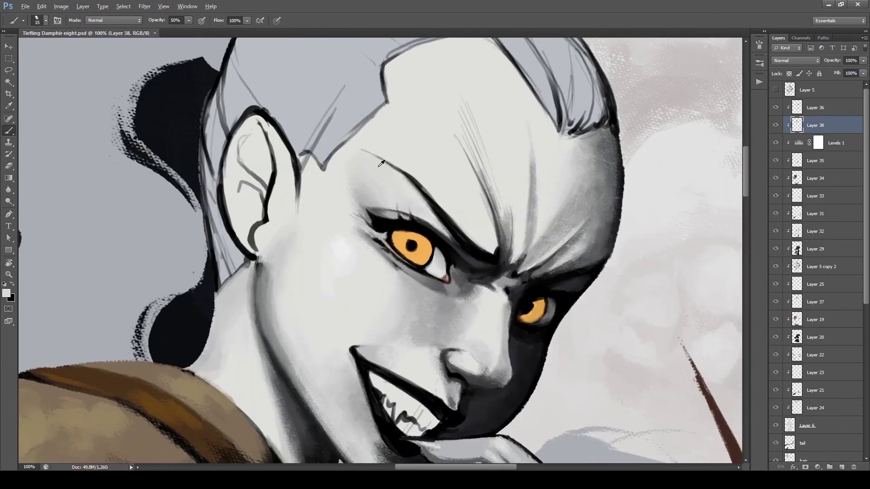
alt+click(381, 164)
drag(363, 150, 398, 171)
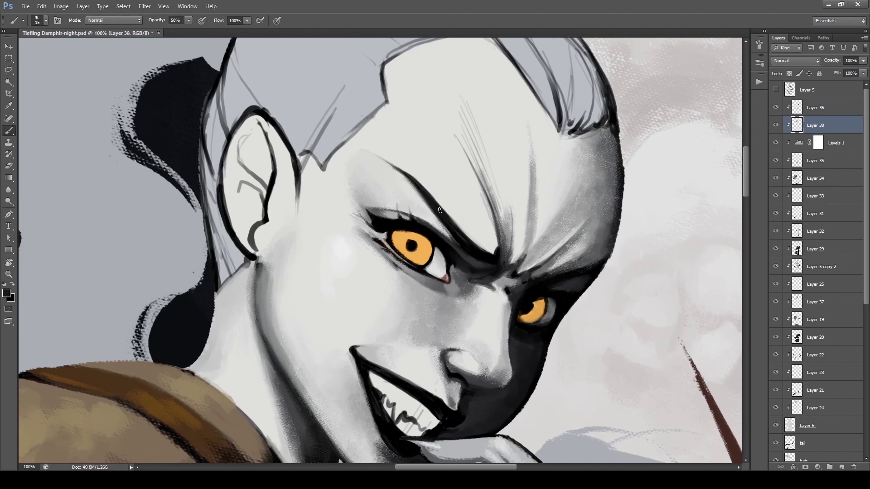
Step: Paint over the sketched forehead lines and turn them into soft furrows above the near brow
key(bracketright)
key(bracketright)
mouse_move(498, 195)
mouse_down()
mouse_move(483, 251)
mouse_move(462, 252)
mouse_up()
drag(449, 173, 472, 226)
key(bracketright)
drag(455, 187, 485, 161)
drag(490, 211, 497, 242)
drag(471, 156, 492, 216)
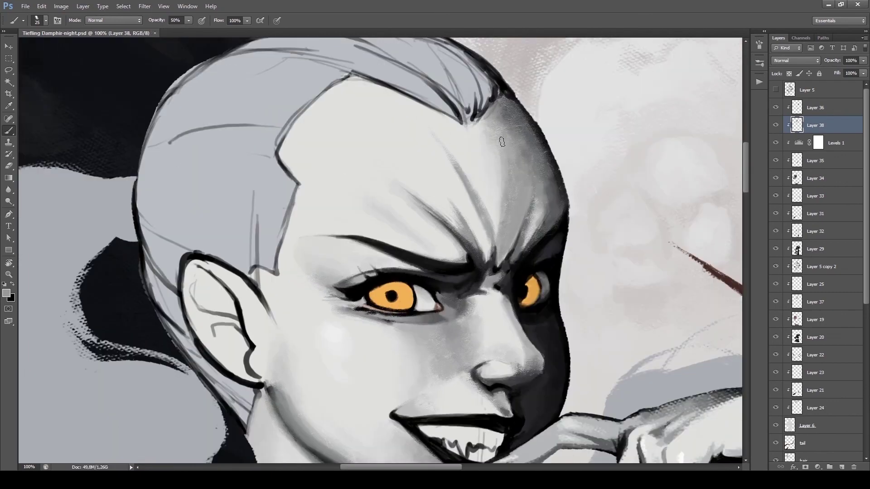
Step: Shade the far side of the forehead and the nose bridge in grey and flip the canvas horizontally
drag(544, 186, 528, 244)
drag(517, 107, 539, 132)
mouse_move(503, 184)
mouse_down()
mouse_move(499, 244)
mouse_move(510, 267)
mouse_up()
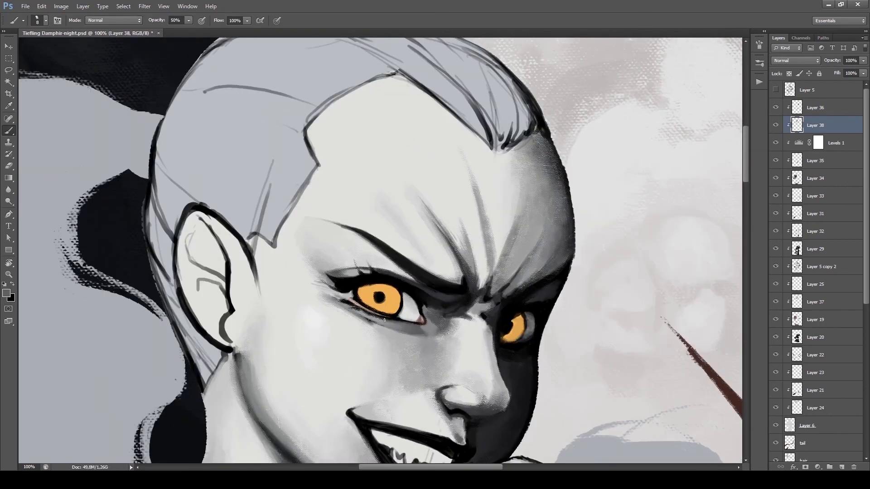
drag(495, 306, 497, 386)
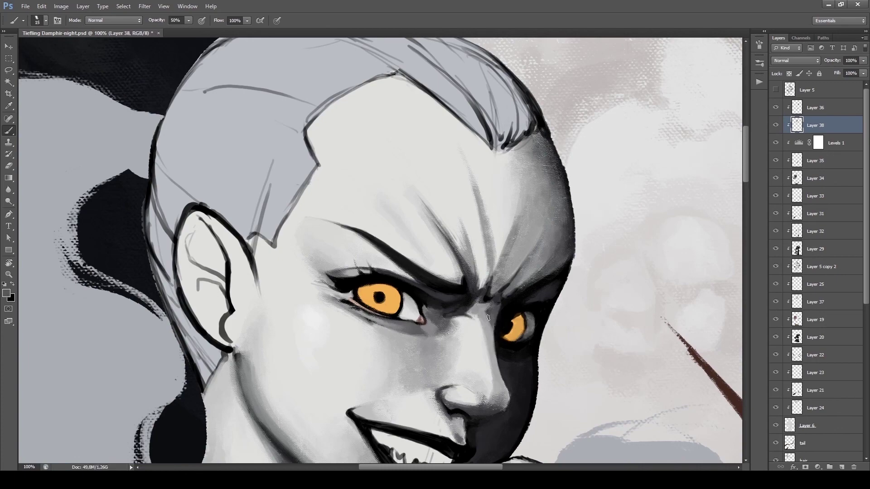
key(ctrl+shift+h)
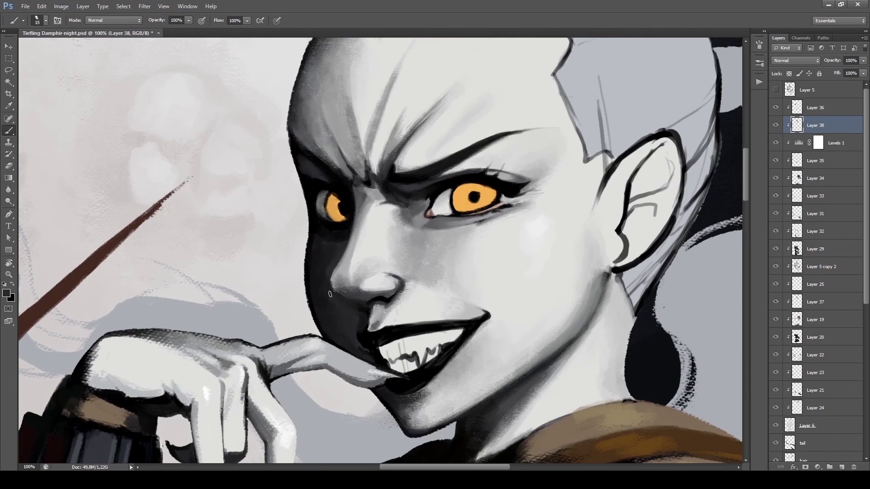
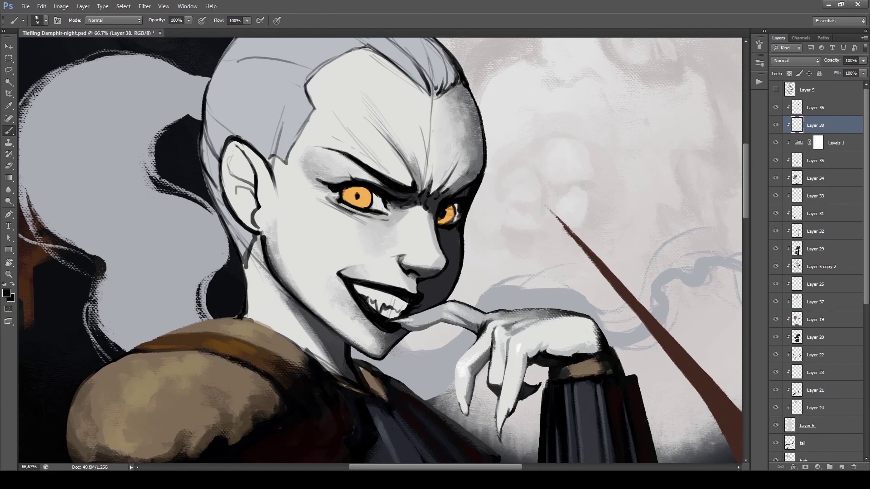
Step: Clean up the outer end of the near brow with a sampled skin tone and sample the near eye's tone
alt+click(359, 138)
key(bracketright)
key(bracketright)
key(bracketright)
key(bracketright)
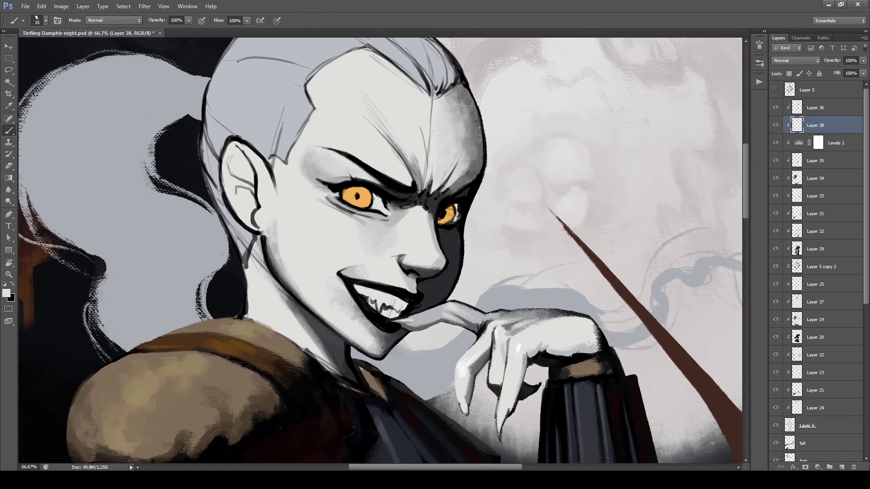
alt+click(334, 194)
key(bracketleft)
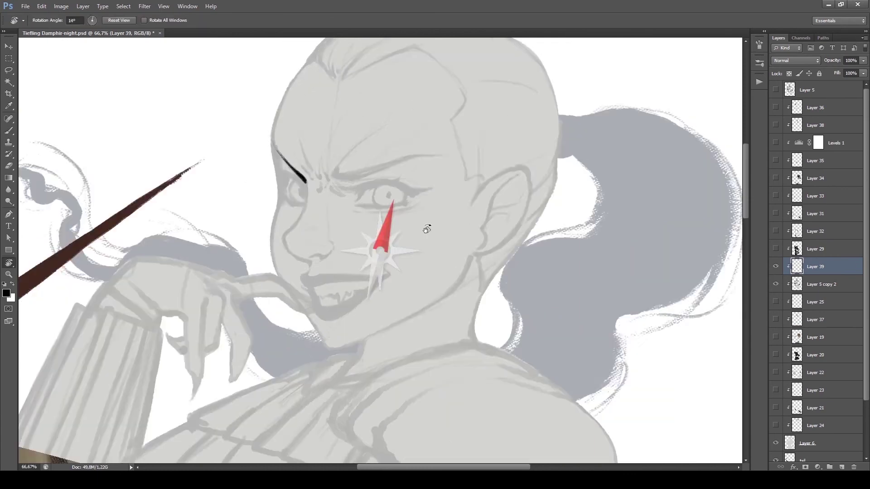
Step: Ink the far brow, the far eye's lids and the nose profile on Layer 39 and save the file
drag(281, 200, 317, 212)
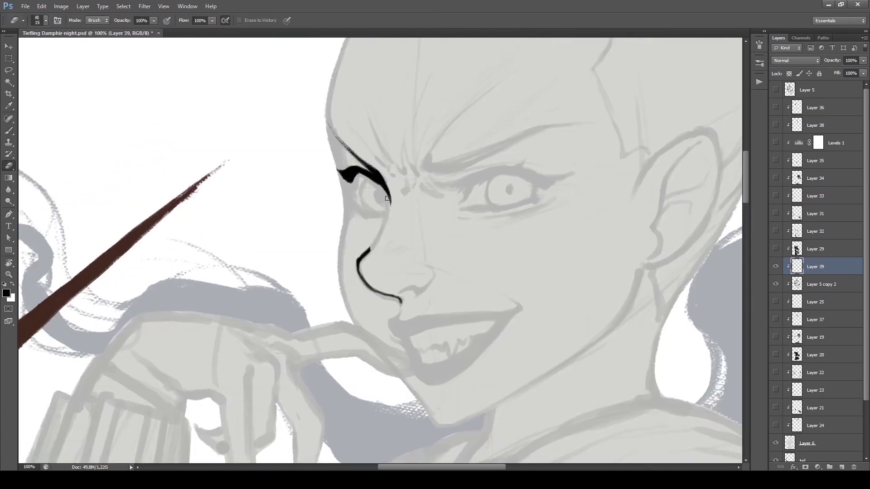
drag(356, 203, 386, 218)
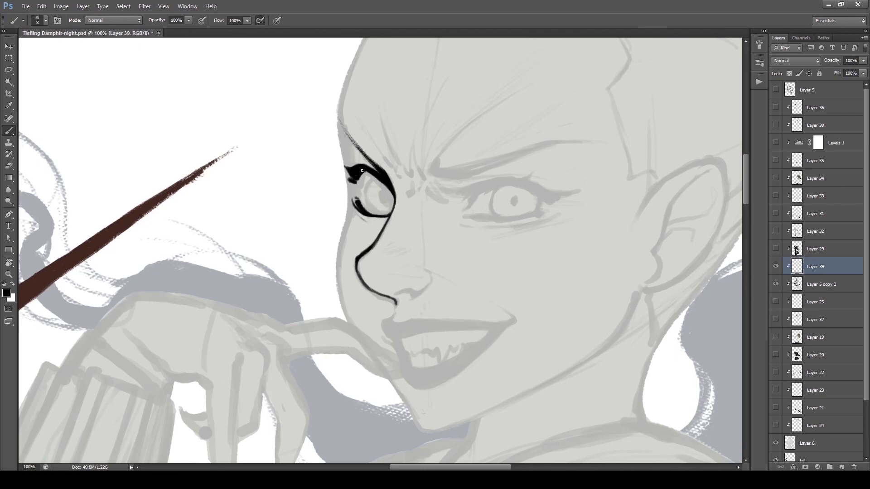
mouse_move(363, 170)
mouse_down()
mouse_move(363, 136)
mouse_move(381, 199)
mouse_up()
key(ctrl+s)
Step: Ink the remaining facial features over the faded sketch: nostril, fanged grin, near eye, near brow and frown lines
drag(361, 279, 344, 310)
key(r)
mouse_move(380, 163)
mouse_down()
mouse_move(345, 254)
mouse_move(408, 136)
mouse_move(300, 162)
mouse_move(345, 254)
mouse_up()
key(b)
drag(317, 308, 290, 349)
drag(345, 254, 408, 158)
mouse_move(290, 222)
mouse_down()
mouse_move(357, 288)
mouse_move(318, 218)
mouse_move(358, 290)
mouse_up()
key(r)
key(b)
mouse_move(309, 182)
mouse_down()
mouse_move(345, 272)
mouse_move(320, 209)
mouse_move(303, 254)
mouse_up()
key(r)
key(Escape)
key(b)
key(r)
drag(353, 242, 244, 204)
key(Escape)
key(b)
key(r)
drag(213, 276, 254, 236)
key(b)
mouse_move(244, 186)
mouse_down()
mouse_move(349, 242)
mouse_move(272, 227)
mouse_move(294, 271)
mouse_up()
key(r)
key(b)
drag(294, 271, 301, 276)
drag(220, 201, 294, 254)
drag(263, 235, 331, 283)
drag(272, 254, 285, 254)
drag(242, 247, 295, 283)
drag(260, 225, 322, 261)
mouse_move(302, 292)
mouse_down()
mouse_move(175, 204)
mouse_move(307, 257)
mouse_up()
key(r)
key(b)
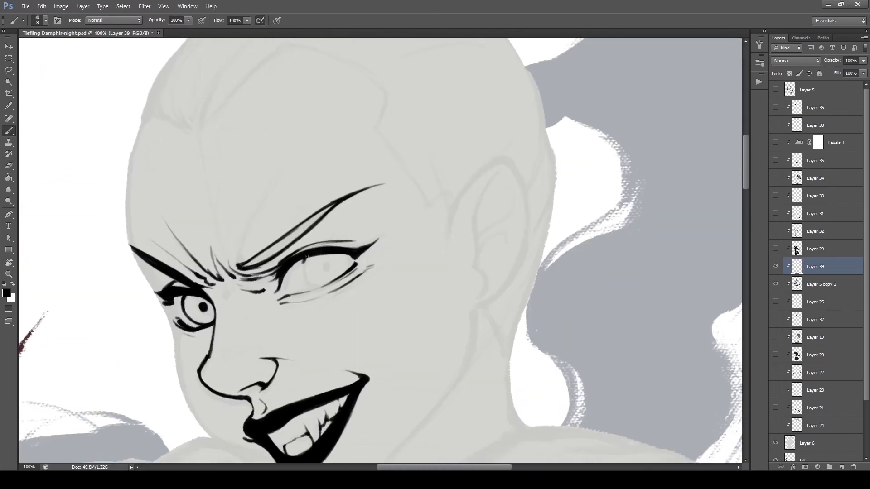
Step: Finish the near eye's inking and erase old sketch lines around the nose and mouth on Layer 5 copy 2
key(r)
mouse_move(211, 174)
mouse_down()
mouse_move(390, 136)
mouse_move(345, 194)
mouse_up()
key(b)
key(r)
drag(339, 235, 201, 290)
key(b)
key(bracketright)
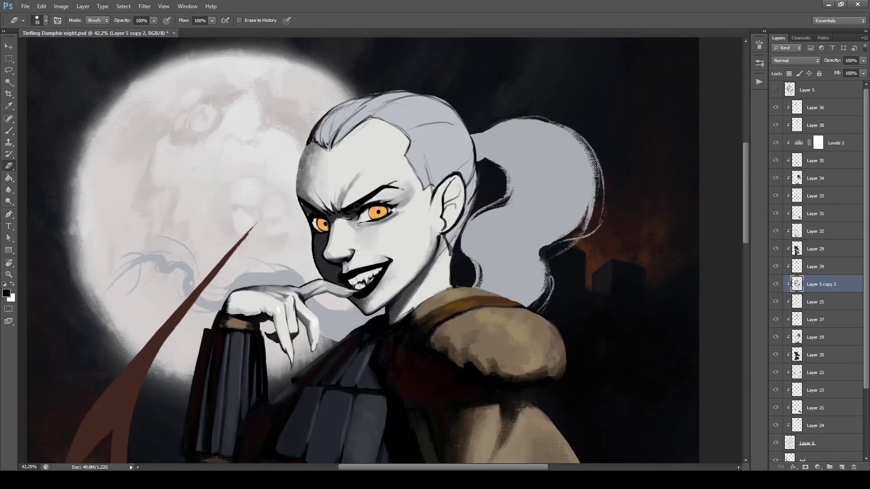
drag(338, 256, 376, 301)
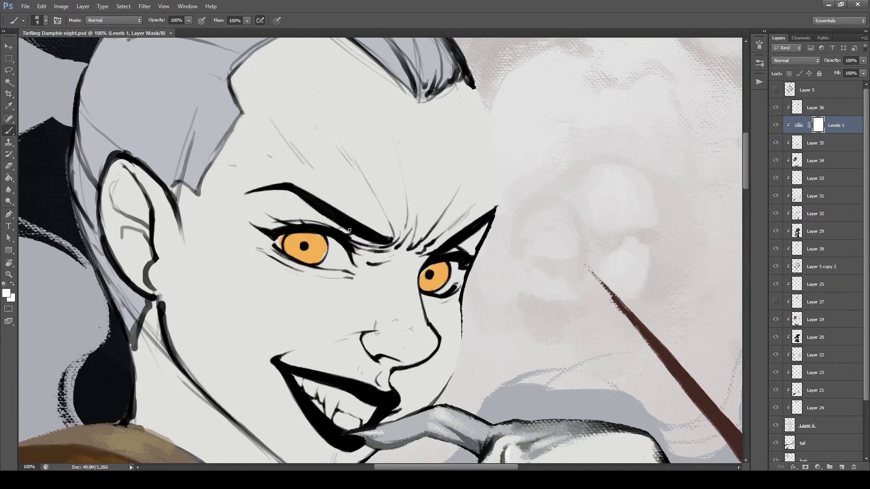
Step: Block in a black shadow over the far cheek and around the far eye on Layer 37
click(816, 248)
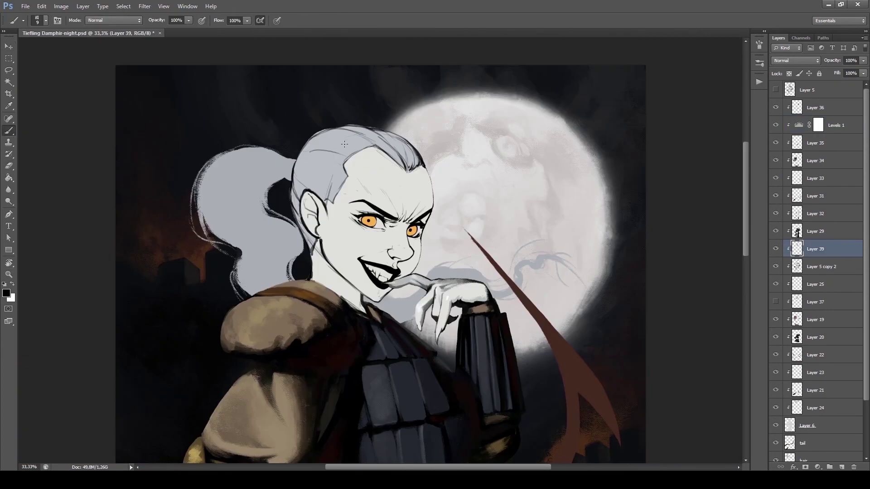
click(816, 302)
key(F5)
key(F5)
drag(349, 331, 367, 358)
mouse_move(362, 222)
mouse_down()
mouse_move(403, 290)
mouse_move(408, 322)
mouse_up()
scroll(410, 226, up, 2)
key(bracketleft)
drag(420, 353, 417, 385)
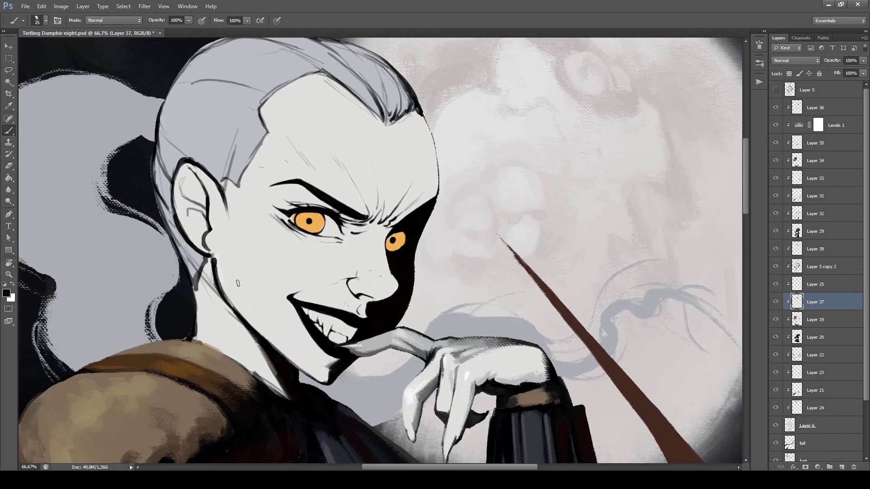
Step: Extend the shadow up the far side of the forehead with a much larger brush
drag(238, 284, 263, 304)
drag(431, 154, 446, 244)
mouse_move(408, 190)
mouse_down()
mouse_move(449, 199)
mouse_move(460, 240)
mouse_up()
key(bracketright)
key(bracketright)
key(bracketright)
key(bracketright)
key(bracketright)
key(bracketright)
key(bracketright)
drag(424, 123, 444, 200)
drag(422, 154, 448, 240)
drag(380, 236, 408, 271)
drag(435, 164, 458, 240)
Step: Hide the Levels 1 adjustment layer and refine the dark shading around the nose with a smaller brush
key(bracketleft)
key(bracketleft)
key(bracketleft)
key(bracketleft)
click(776, 125)
key(bracketleft)
drag(379, 279, 402, 281)
mouse_move(383, 281)
mouse_down()
mouse_move(347, 264)
mouse_move(408, 254)
mouse_move(390, 235)
mouse_up()
key(bracketleft)
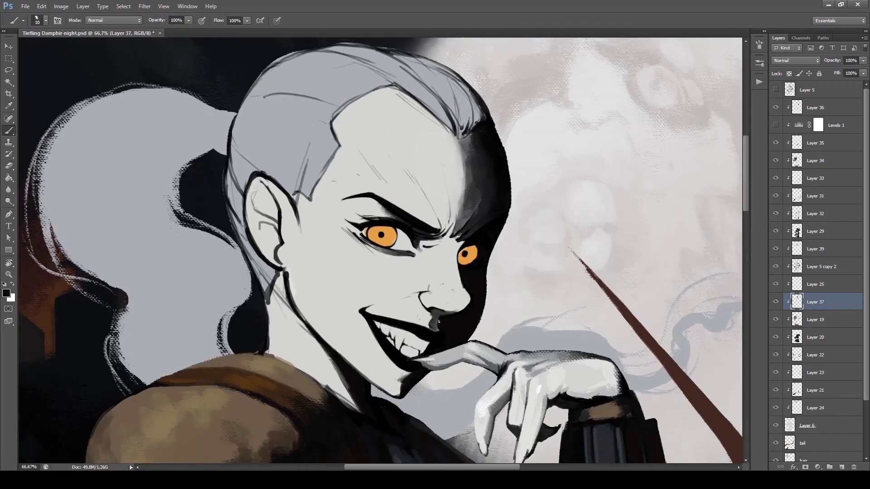
Step: Soften the shadow edge along the nose bridge with tones sampled from the face
key(bracketright)
alt+click(459, 243)
mouse_move(460, 243)
mouse_down()
mouse_move(435, 213)
mouse_move(456, 243)
mouse_up()
alt+click(447, 204)
key(bracketright)
mouse_move(455, 242)
mouse_down()
mouse_move(471, 227)
mouse_move(456, 251)
mouse_move(458, 294)
mouse_up()
key(bracketright)
drag(445, 246, 447, 310)
Step: Blend the forehead's shadow edge and paint soft furrows above the near brow
key(bracketright)
mouse_move(387, 257)
mouse_down()
mouse_move(397, 283)
mouse_move(383, 258)
mouse_up()
drag(442, 130, 471, 231)
key(bracketleft)
drag(397, 152, 414, 191)
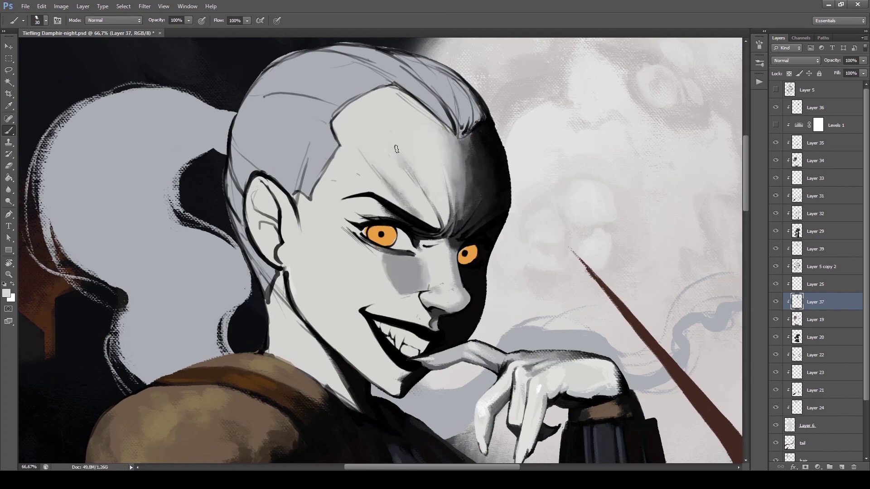
Step: Blend grey shading into the cheek between the near eye and the nose, saving the file along the way
drag(394, 261, 426, 290)
key(bracketright)
key(bracketleft)
drag(410, 258, 383, 286)
mouse_move(368, 243)
mouse_down()
mouse_move(404, 277)
mouse_move(383, 313)
mouse_move(327, 363)
mouse_move(408, 287)
mouse_up()
key(ctrl+s)
key(bracketright)
key(bracketright)
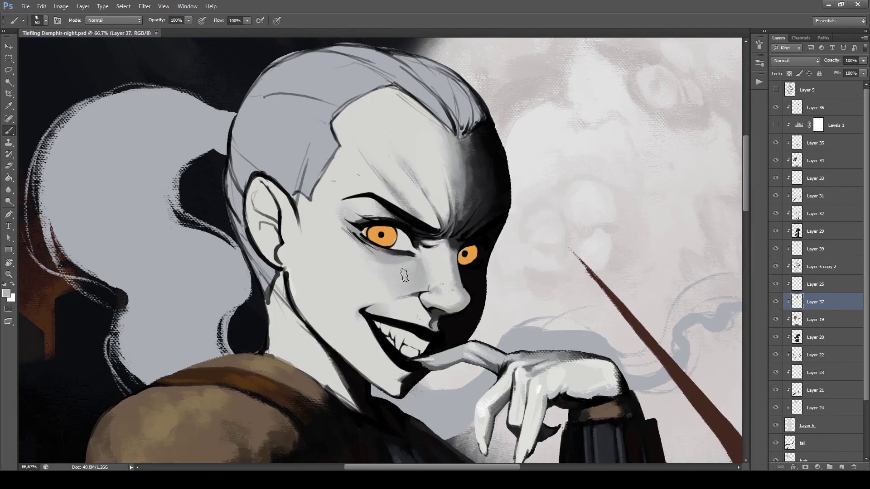
key(bracketright)
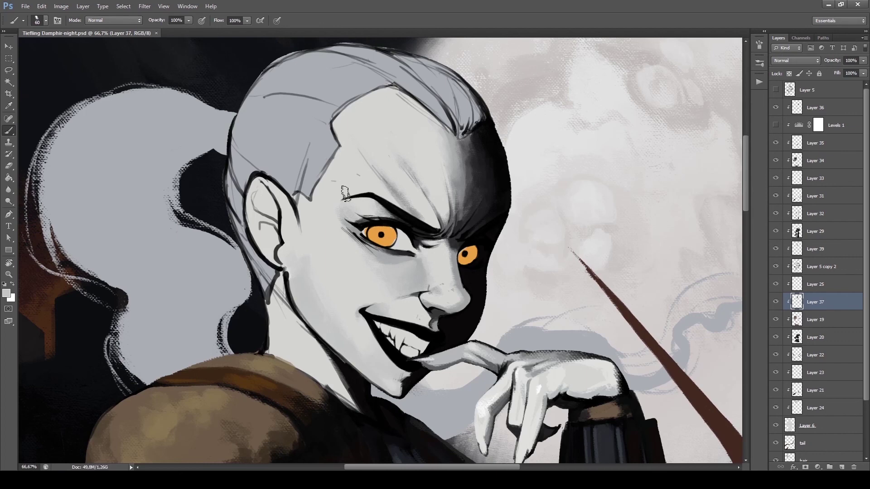
drag(424, 258, 433, 288)
Step: Reset the brush colour to black and darken the shadow side of the nose with a much smaller brush
key(d)
key(bracketleft)
key(bracketleft)
key(bracketleft)
key(bracketleft)
key(bracketleft)
key(bracketleft)
key(bracketleft)
key(bracketleft)
key(bracketleft)
key(bracketleft)
key(bracketleft)
key(bracketleft)
drag(456, 313, 460, 275)
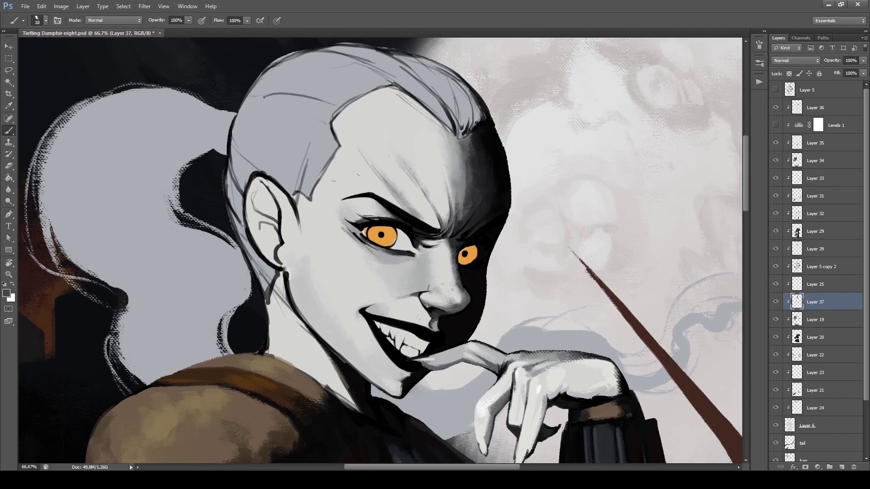
scroll(426, 264, up, 1)
key(bracketleft)
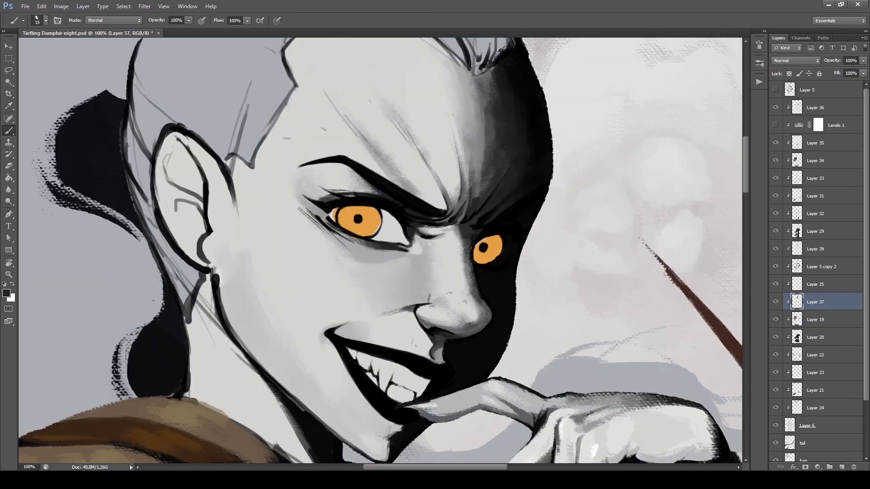
Step: Shade the near eye's upper lid with a fine dark brush
drag(392, 190, 346, 188)
key(bracketleft)
key(bracketleft)
scroll(317, 153, down, 1)
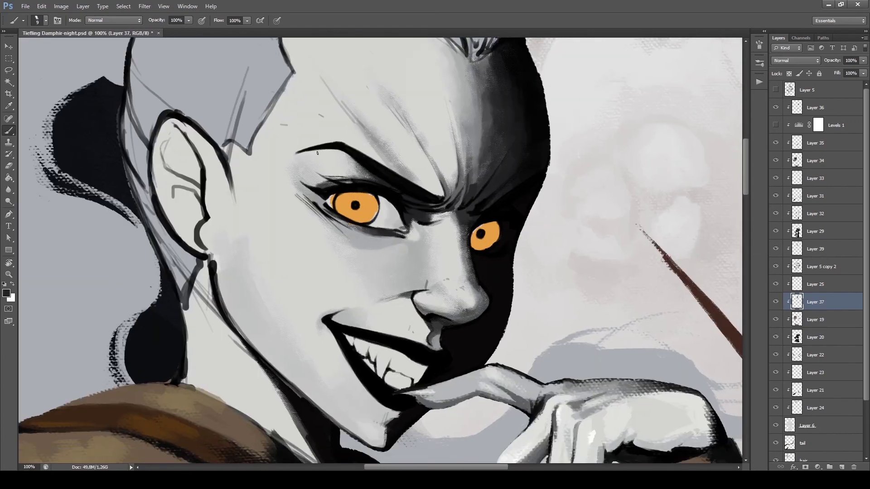
Step: Hide the orange iris colour on Layer 25, shade the near eye's white and outer lids, and save
key(bracketright)
click(776, 284)
alt+click(391, 222)
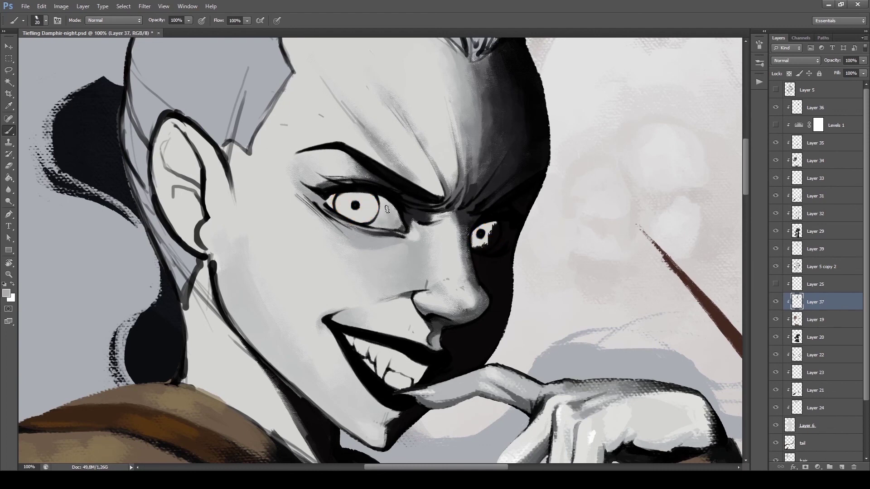
key(d)
key(bracketleft)
key(bracketleft)
mouse_move(319, 194)
mouse_down()
mouse_move(313, 208)
mouse_move(349, 229)
mouse_up()
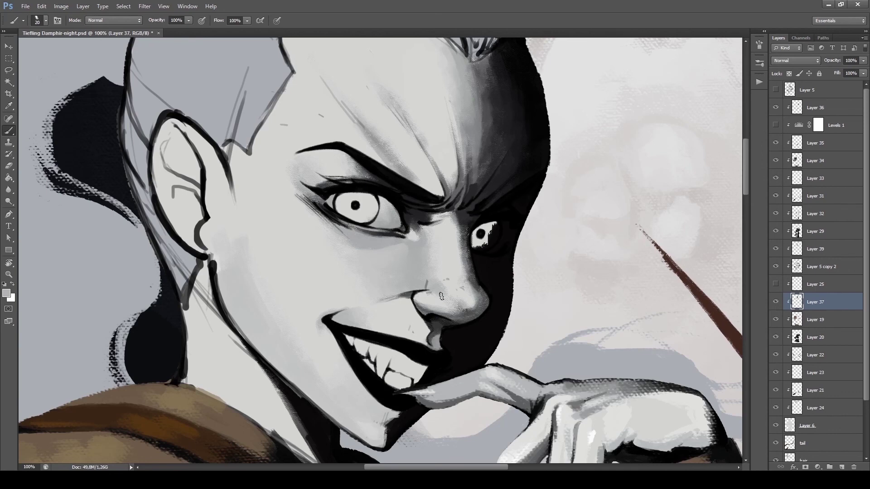
drag(442, 296, 455, 277)
key(ctrl+s)
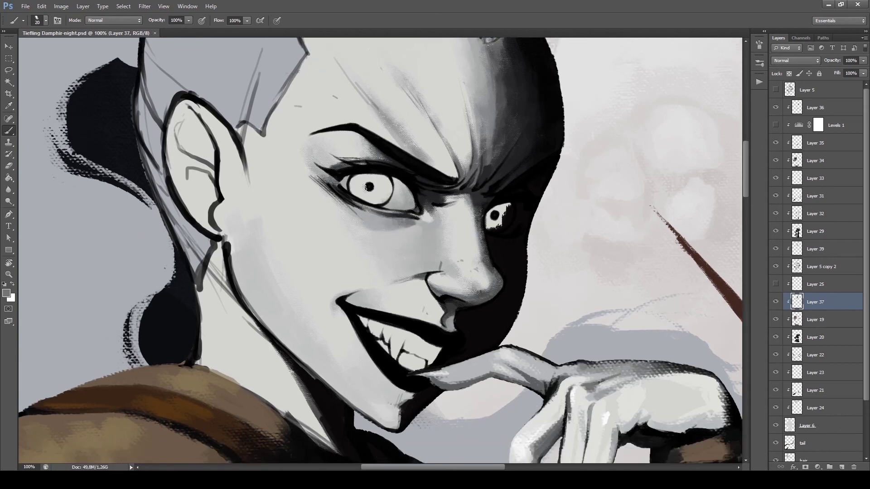
Step: Shade the lower cheek and chin below the grin with a sampled skin tone
key(bracketright)
key(bracketright)
key(bracketright)
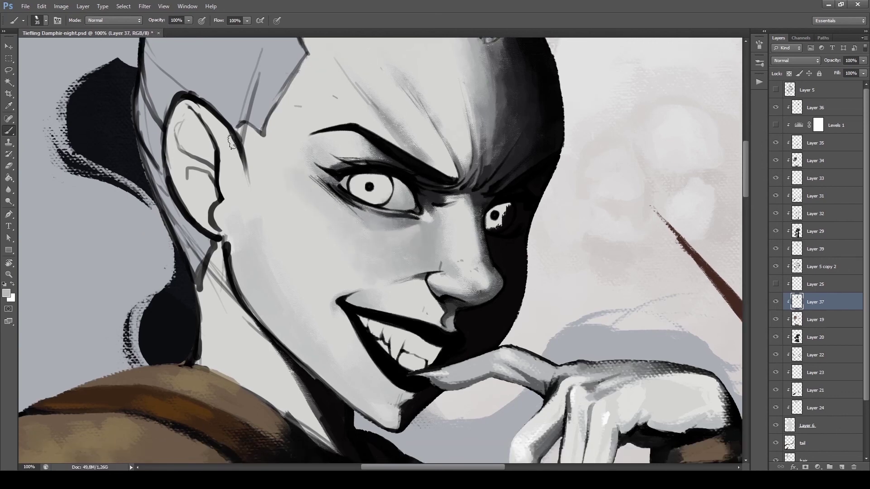
drag(326, 255, 338, 192)
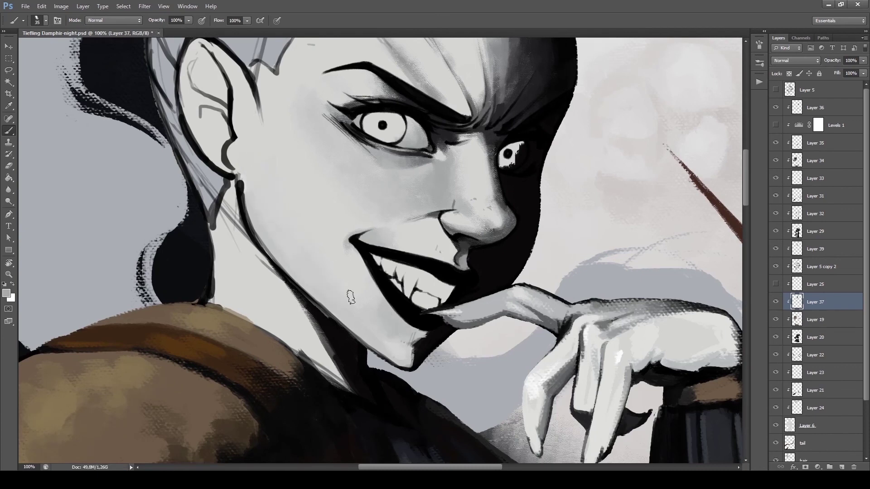
key(bracketleft)
key(bracketleft)
key(bracketleft)
key(d)
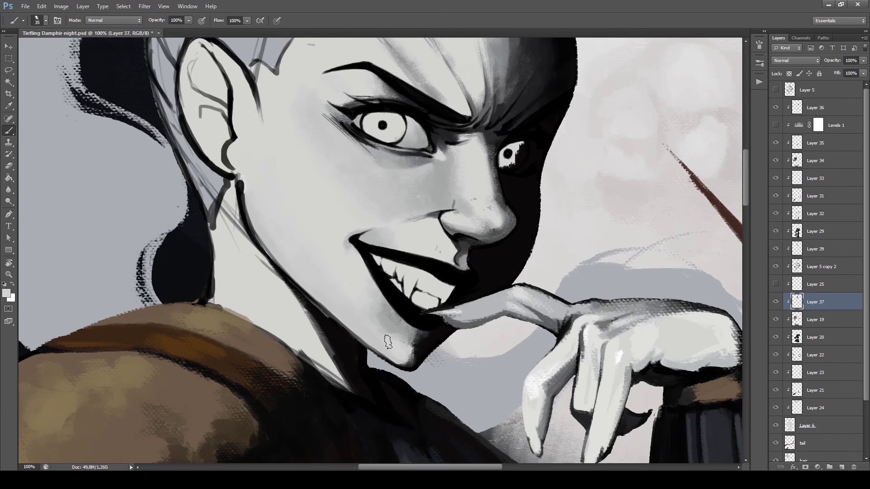
alt+click(361, 312)
mouse_move(407, 328)
mouse_down()
mouse_move(421, 341)
mouse_move(373, 298)
mouse_move(367, 275)
mouse_up()
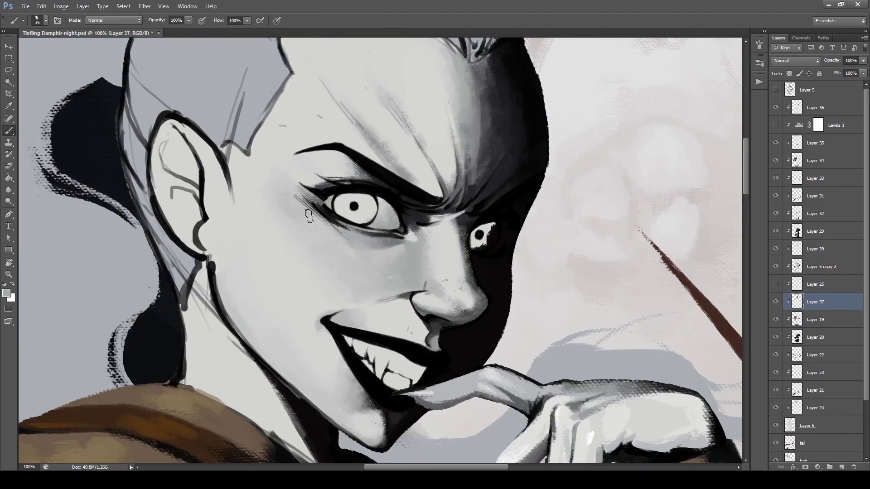
Step: Save the file and refine the nostril crease with a sampled dark tone and a smaller brush
key(ctrl+s)
key(bracketleft)
key(bracketleft)
key(bracketleft)
alt+click(460, 334)
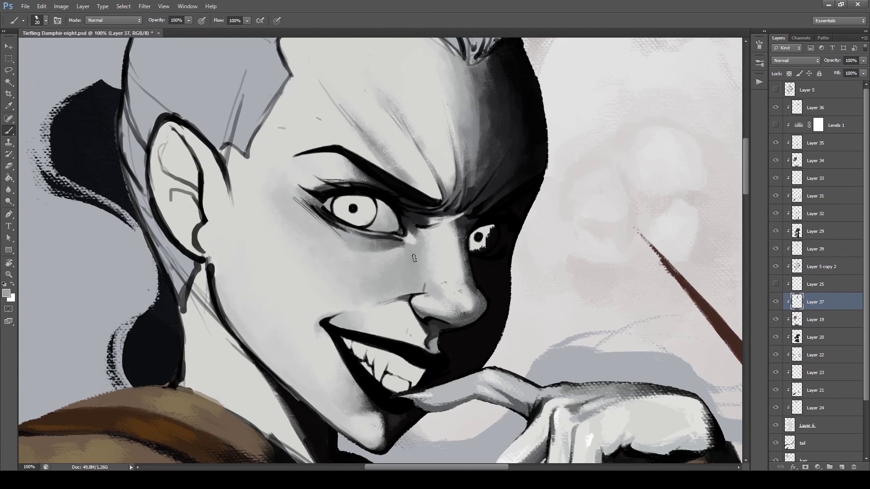
drag(426, 291, 419, 294)
Step: Smooth the shading beneath the near eye and around the nose and smile crease with sampled tones
key(bracketright)
key(bracketright)
key(bracketright)
key(bracketright)
alt+click(368, 337)
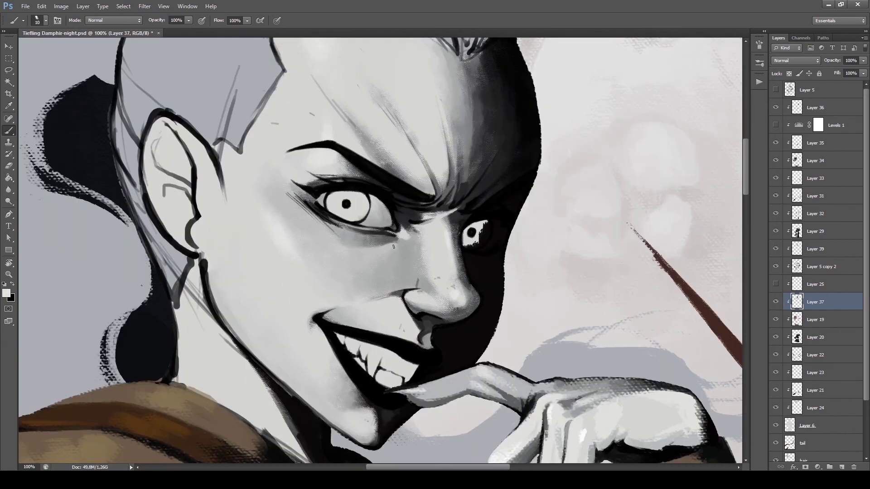
key(bracketright)
key(bracketright)
alt+click(461, 302)
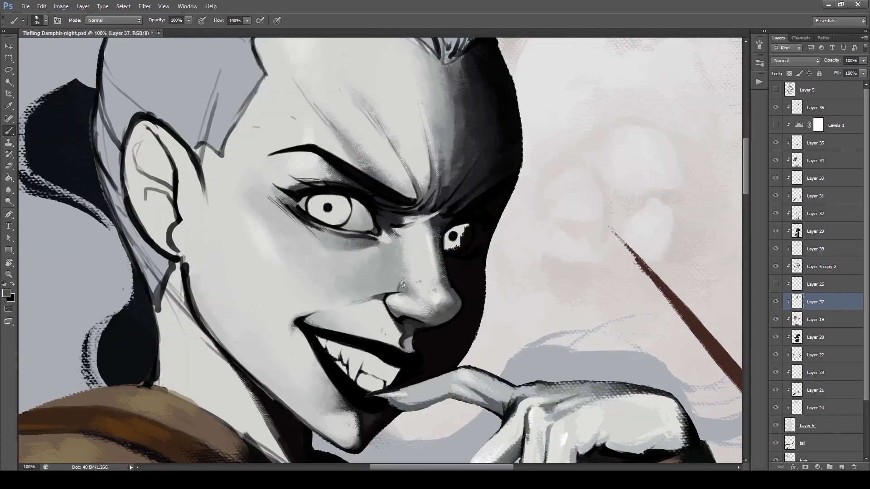
alt+click(348, 241)
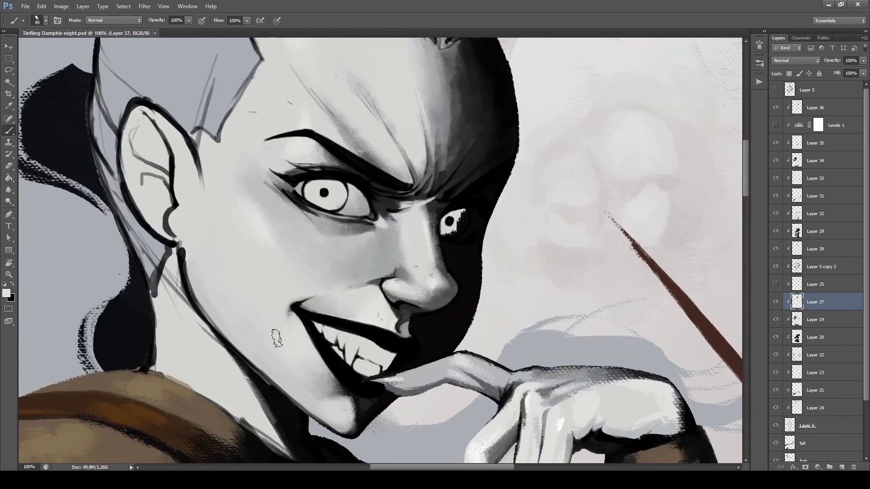
Step: Paint over the sketch lines inside the near ear with the light skin tone and a larger brush
key(bracketright)
key(bracketright)
key(bracketright)
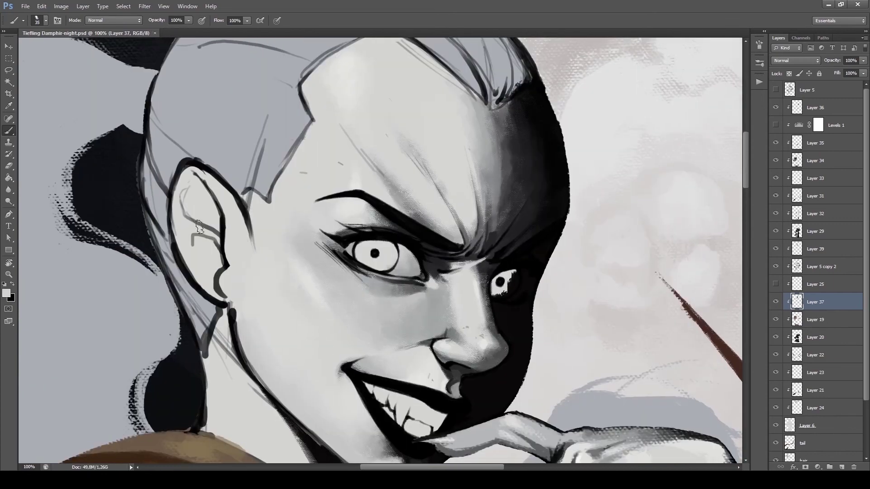
drag(193, 235, 213, 240)
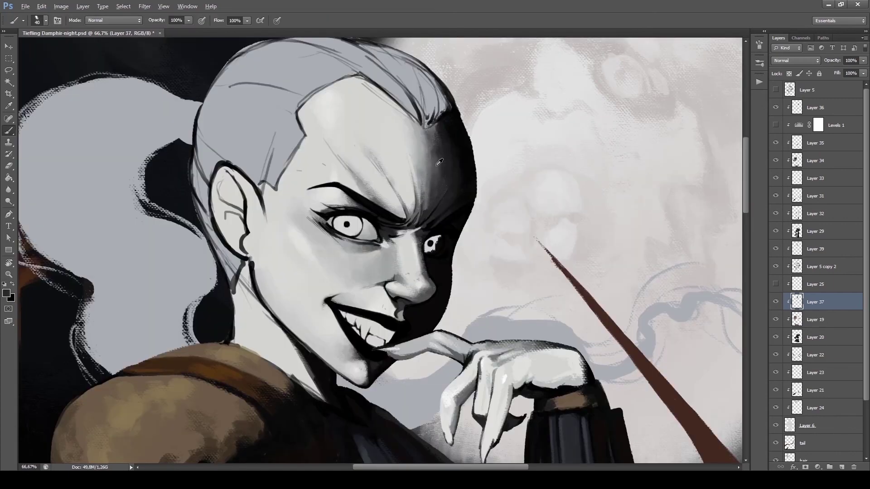
Step: Blend the shadow edge on the forehead and around the brow crease with sampled skin tones
alt+click(439, 162)
mouse_move(439, 162)
mouse_down()
mouse_move(438, 191)
mouse_move(460, 150)
mouse_move(466, 188)
mouse_move(353, 138)
mouse_move(423, 151)
mouse_move(402, 126)
mouse_move(400, 142)
mouse_move(395, 130)
mouse_move(428, 166)
mouse_move(408, 188)
mouse_move(398, 220)
mouse_up()
alt+click(400, 141)
alt+click(426, 166)
alt+click(403, 213)
alt+click(306, 141)
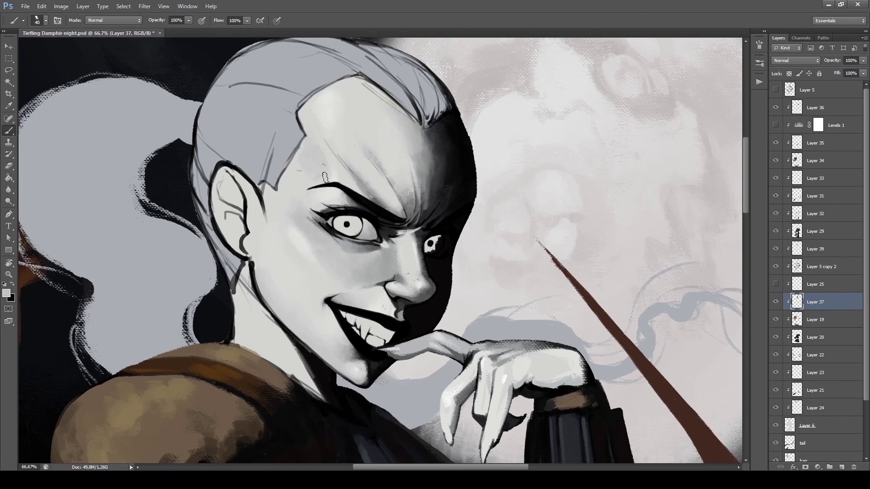
key(bracketleft)
alt+click(358, 300)
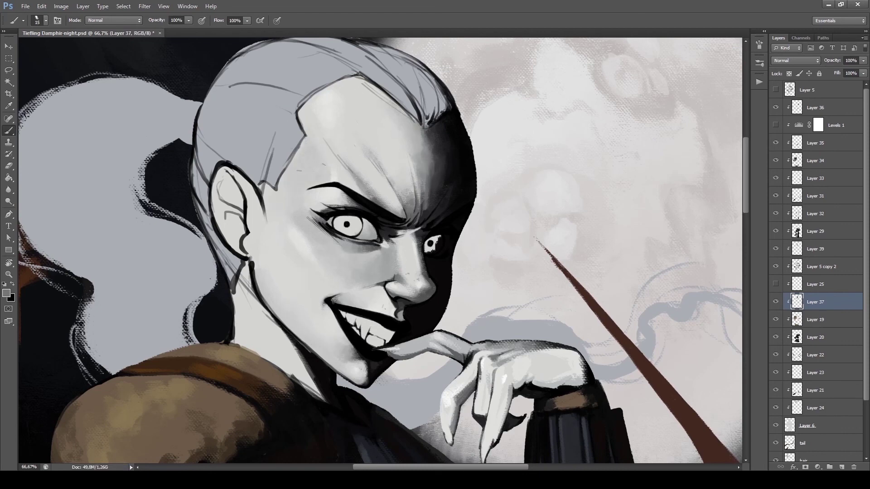
Step: Refine the near eyebrow's outer tip and the inner eye corner in black with a small brush
key(r)
mouse_move(340, 300)
mouse_down()
mouse_move(326, 318)
mouse_move(316, 308)
mouse_move(394, 226)
mouse_move(388, 210)
mouse_up()
key(Escape)
key(r)
key(Escape)
key(b)
key(d)
key(bracketleft)
key(bracketleft)
key(bracketright)
key(bracketright)
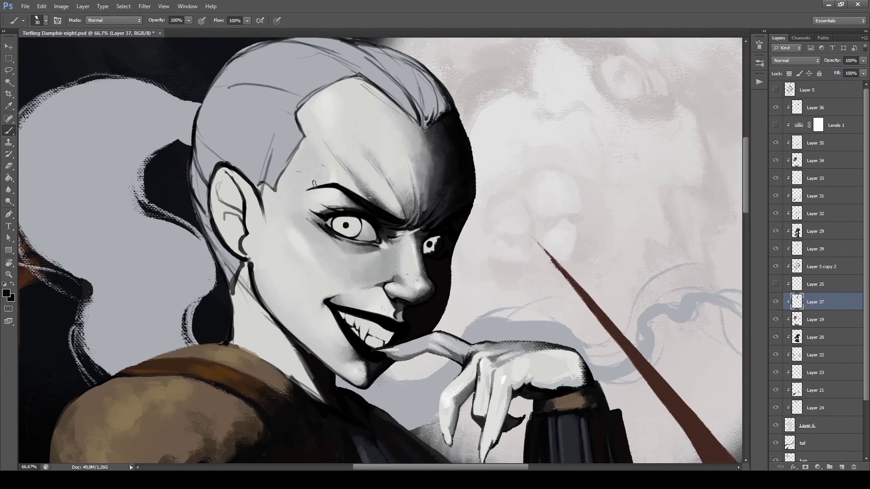
key(h)
drag(360, 338, 361, 340)
key(bracketleft)
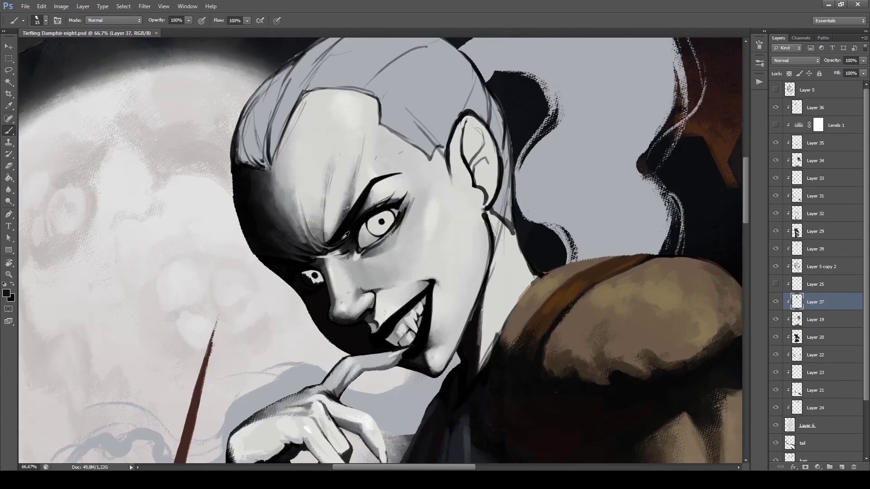
drag(485, 259, 488, 372)
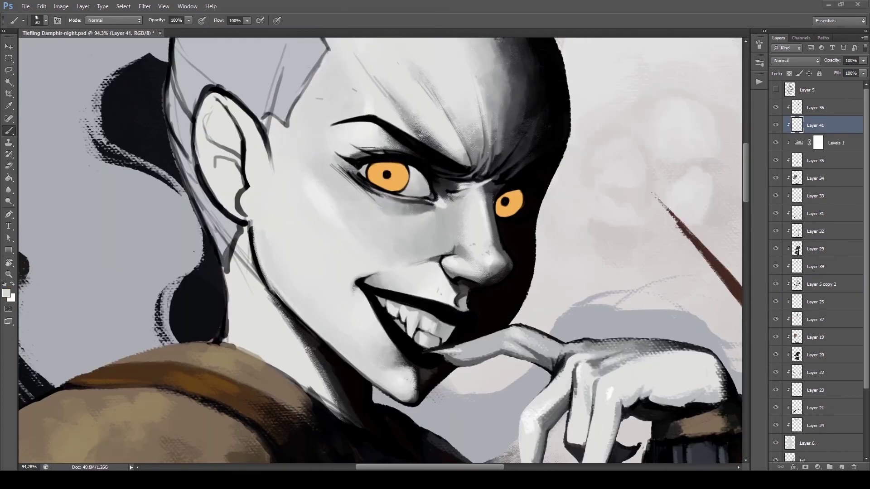
Step: Shade the back of the neck below the near ear on Layer 41 with sampled tones, lowering the brush opacity to 53%
alt+click(243, 282)
mouse_move(250, 229)
mouse_down()
mouse_move(279, 302)
mouse_move(399, 399)
mouse_up()
mouse_move(254, 229)
mouse_down()
mouse_move(270, 293)
mouse_move(260, 281)
mouse_move(229, 333)
mouse_up()
key(bracketright)
key(bracketright)
key(bracketright)
drag(226, 256, 234, 344)
alt+click(245, 290)
mouse_move(226, 272)
mouse_down()
mouse_move(236, 344)
mouse_move(245, 349)
mouse_up()
alt+click(241, 281)
drag(227, 253, 254, 349)
key(5)
key(3)
key(bracketright)
drag(232, 279, 245, 338)
Step: Soften the shadow edge under the jaw and down the front of the neck with sampled tones and a smaller brush
alt+click(250, 331)
key(bracketleft)
key(bracketleft)
key(bracketleft)
key(bracketleft)
key(bracketleft)
drag(272, 295, 358, 426)
drag(281, 372, 358, 417)
alt+click(294, 317)
drag(267, 283, 317, 335)
drag(317, 335, 265, 279)
Step: Blend grey tones into the shadowed far side of the forehead and cheek with a larger brush
key(bracketright)
key(bracketright)
key(bracketright)
key(bracketright)
key(bracketright)
mouse_move(535, 195)
mouse_down()
mouse_move(508, 109)
mouse_move(392, 213)
mouse_up()
drag(334, 160, 346, 205)
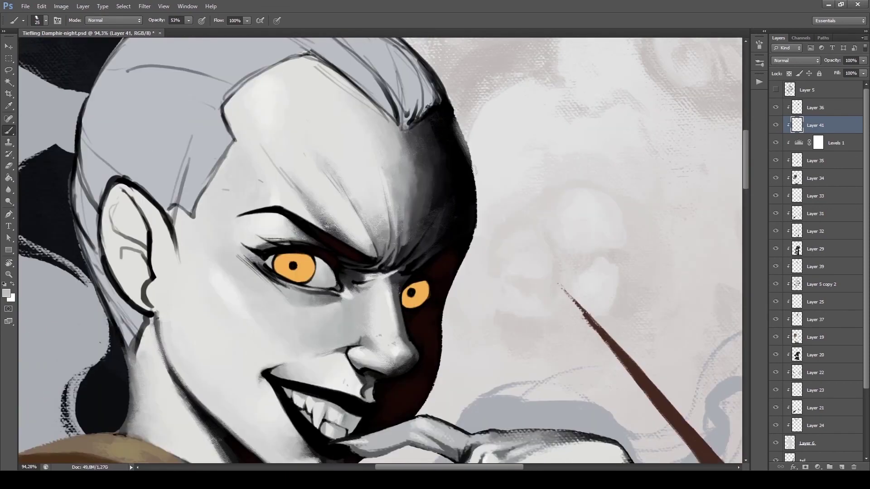
drag(471, 200, 446, 131)
mouse_move(419, 158)
mouse_down()
mouse_move(421, 61)
mouse_move(426, 130)
mouse_up()
key(bracketright)
key(bracketright)
key(bracketright)
alt+click(400, 343)
alt+click(358, 360)
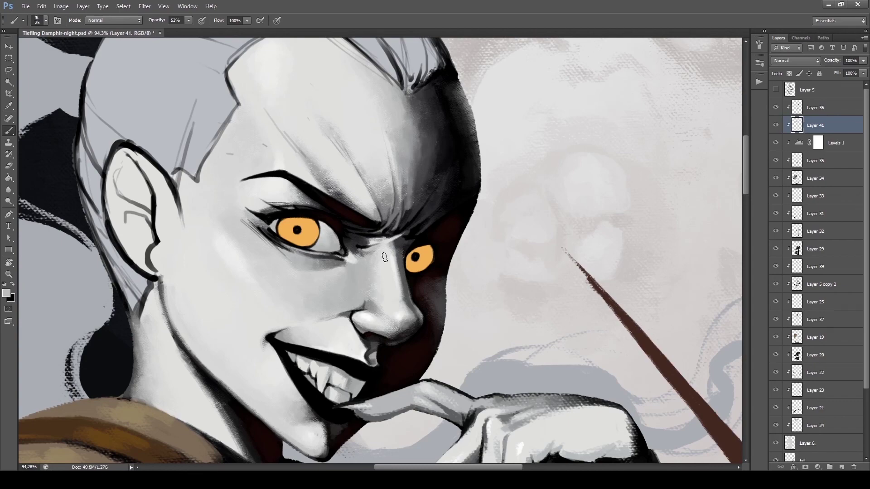
Step: Deepen the brow crease beside the far eye in black with a small brush
key(x)
drag(498, 136, 454, 227)
key(Escape)
key(bracketleft)
key(bracketleft)
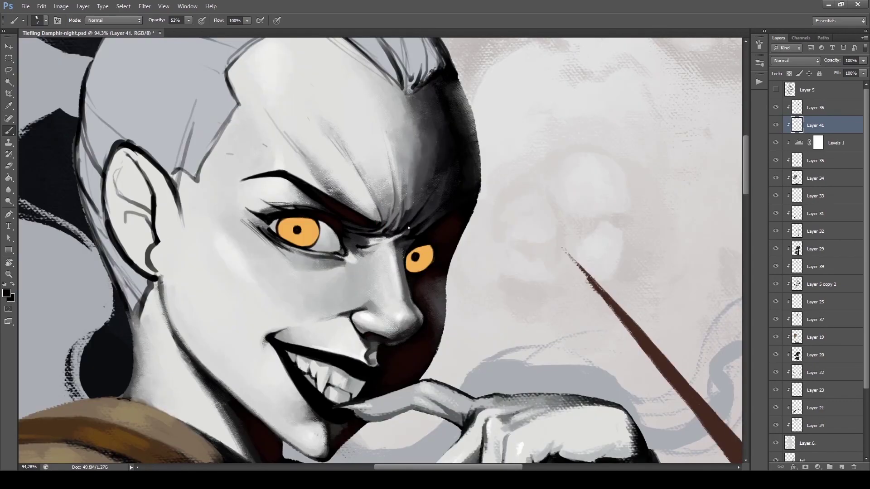
Step: Shade the teeth with light and grey tones and soften the shadowed far edge of the forehead
drag(339, 234, 405, 194)
key(bracketright)
alt+click(391, 321)
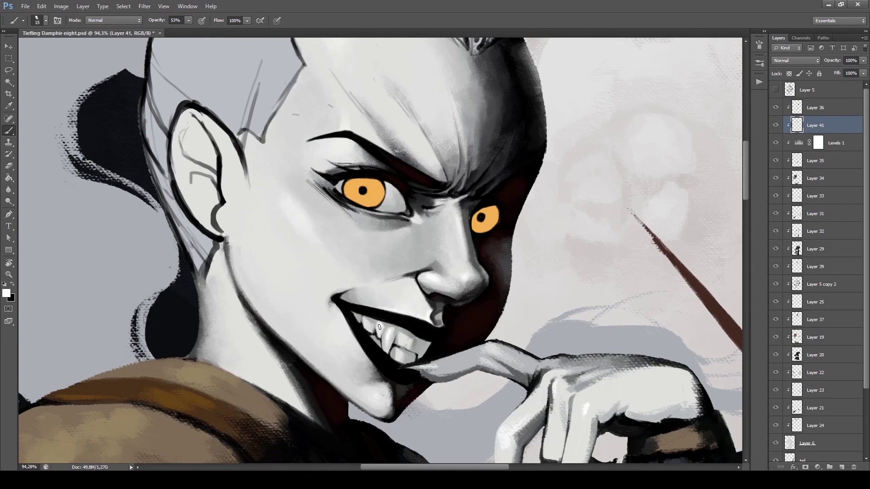
mouse_move(291, 403)
mouse_down()
mouse_move(369, 224)
mouse_move(384, 129)
mouse_move(410, 124)
mouse_up()
key(bracketright)
key(bracketright)
key(bracketright)
key(bracketright)
key(bracketright)
key(bracketright)
key(bracketright)
key(bracketright)
key(bracketleft)
key(bracketleft)
key(bracketleft)
key(bracketleft)
key(bracketleft)
key(bracketleft)
key(x)
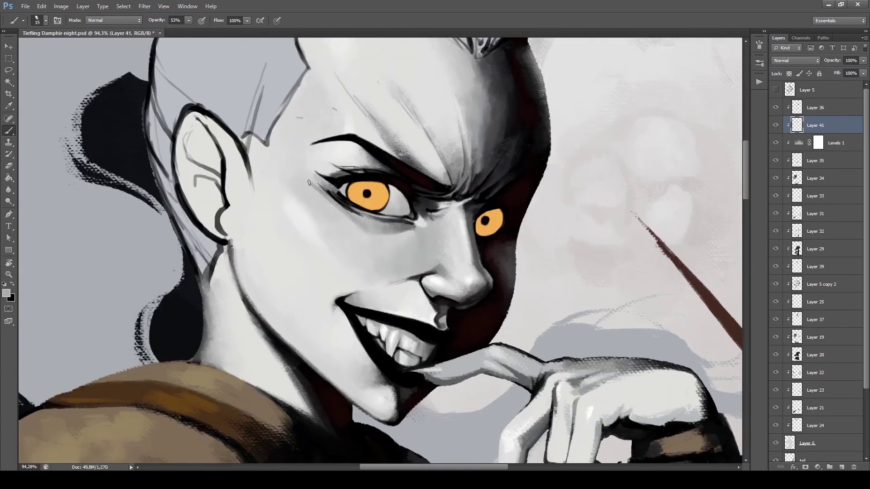
Step: Paint over the near ear's ink outlines with grey skin tones at 100% brush opacity
drag(318, 190, 446, 265)
key(bracketright)
key(bracketright)
key(bracketright)
key(0)
mouse_move(362, 213)
mouse_down()
mouse_move(369, 286)
mouse_move(358, 313)
mouse_move(363, 281)
mouse_up()
key(bracketleft)
key(bracketleft)
mouse_move(317, 208)
mouse_down()
mouse_move(354, 240)
mouse_move(338, 286)
mouse_move(356, 236)
mouse_up()
key(bracketright)
mouse_move(317, 186)
mouse_down()
mouse_move(365, 272)
mouse_move(353, 317)
mouse_up()
mouse_move(326, 182)
mouse_down()
mouse_move(378, 245)
mouse_move(367, 228)
mouse_move(376, 303)
mouse_move(358, 317)
mouse_up()
Step: Blend the earlobe, the neck just beneath it and the upper ear with sampled tones and a smaller brush
key(bracketleft)
drag(346, 351, 339, 395)
alt+click(355, 322)
mouse_move(345, 324)
mouse_down()
mouse_move(361, 315)
mouse_move(345, 329)
mouse_up()
key(bracketleft)
alt+click(338, 236)
mouse_move(327, 194)
mouse_down()
mouse_move(349, 242)
mouse_move(351, 227)
mouse_up()
Step: Model the near ear's rim and front edge with a sampled light skin tone and a larger brush
key(h)
drag(397, 254, 398, 317)
alt+click(399, 272)
key(bracketright)
mouse_move(431, 199)
mouse_down()
mouse_move(435, 265)
mouse_move(409, 286)
mouse_up()
scroll(384, 249, down, 2)
key(bracketright)
drag(399, 172, 387, 195)
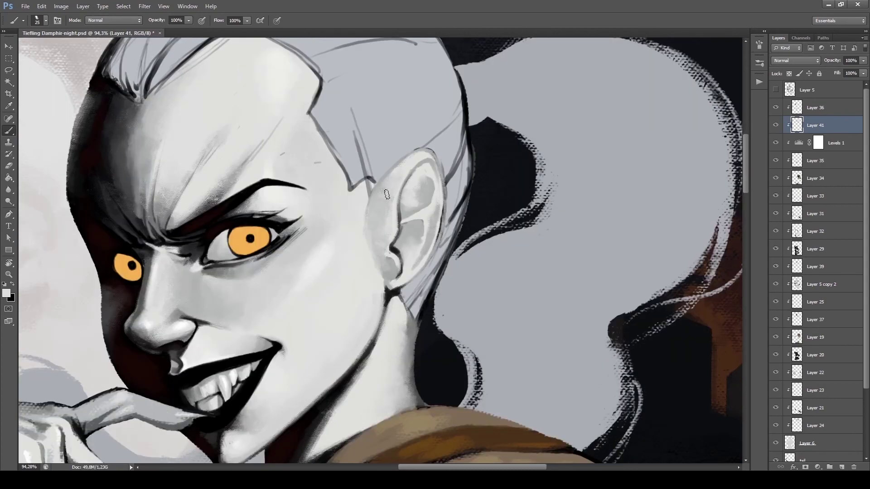
Step: Define the folds and hollow inside the near ear with darker grey strokes at full brush opacity
key(r)
mouse_move(371, 174)
mouse_down()
mouse_move(381, 219)
mouse_move(404, 208)
mouse_up()
key(5)
key(Escape)
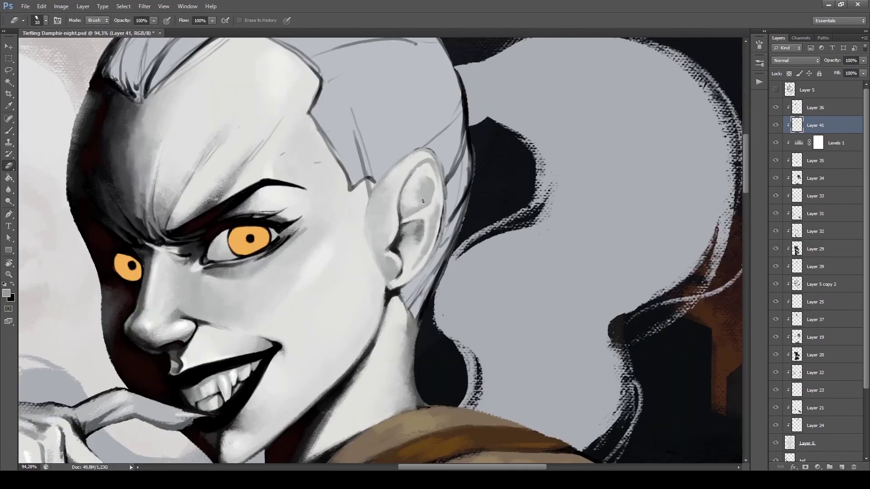
key(x)
key(bracketright)
key(bracketright)
key(0)
drag(410, 245, 428, 178)
drag(402, 208, 429, 210)
Step: Refine the near ear's upper rim by alternating light and dark tones with varying brush sizes
key(x)
key(bracketright)
key(bracketright)
key(bracketright)
key(bracketright)
mouse_move(439, 156)
mouse_down()
mouse_move(444, 231)
mouse_move(433, 259)
mouse_move(401, 222)
mouse_move(438, 188)
mouse_move(430, 249)
mouse_move(428, 211)
mouse_move(399, 170)
mouse_up()
key(x)
key(bracketright)
key(bracketright)
key(x)
key(bracketleft)
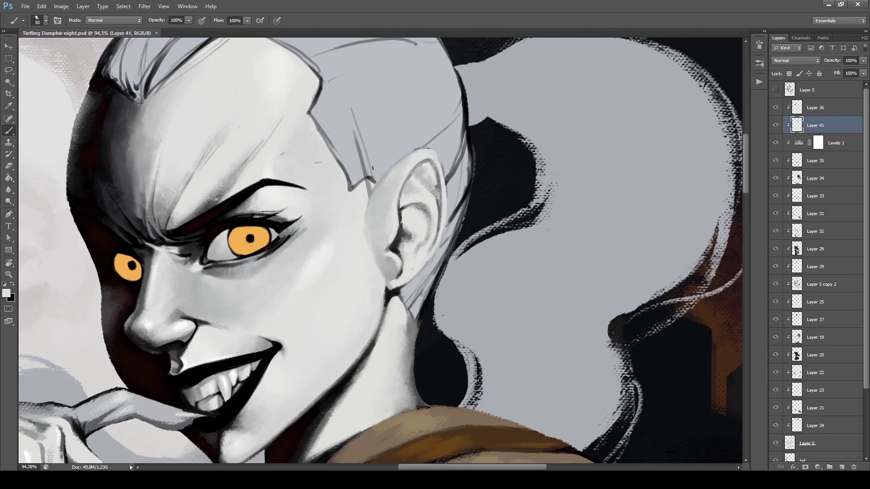
Step: Touch up the earlobe with a sampled tone and add fine shading inside the ear hollow
alt+click(394, 271)
drag(390, 282, 389, 300)
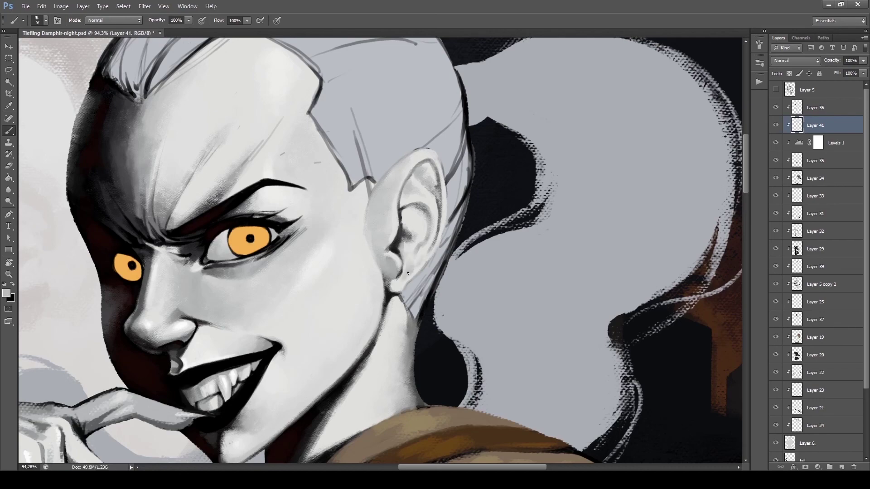
key(bracketright)
key(bracketright)
drag(416, 217, 419, 236)
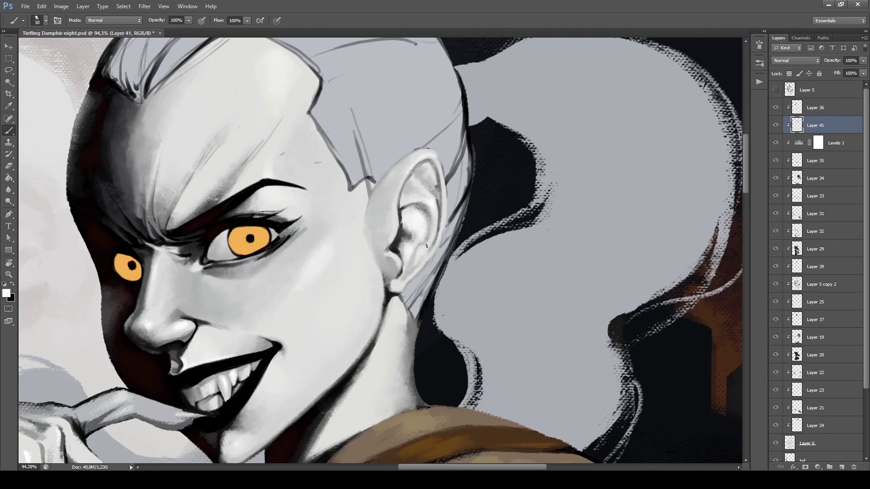
key(bracketleft)
key(bracketleft)
Step: Add a new layer above Layer 41 and block in a dark shadow tone on the far side of the front hair
key(ctrl+minus)
key(ctrl+minus)
key(ctrl+0)
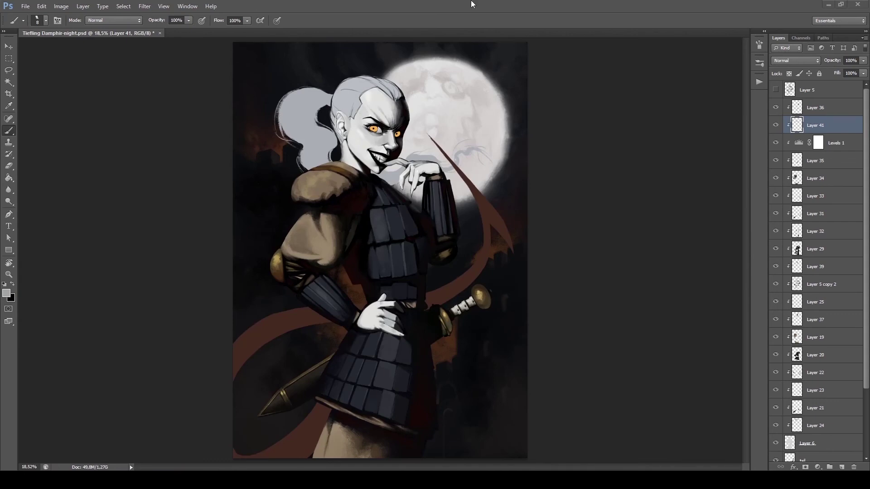
scroll(376, 136, up, 3)
key(ctrl+shift+alt+n)
click(7, 293)
click(558, 267)
click(740, 142)
key(bracketright)
key(bracketright)
key(bracketright)
mouse_move(489, 104)
mouse_down()
mouse_move(435, 98)
mouse_move(480, 145)
mouse_move(435, 93)
mouse_move(483, 149)
mouse_move(461, 110)
mouse_up()
Step: Darken the front hair's shadow along the hairline in black with a larger brush
key(bracketright)
key(bracketright)
click(7, 293)
click(753, 142)
key(bracketright)
mouse_move(471, 113)
mouse_down()
mouse_move(440, 100)
mouse_move(433, 145)
mouse_up()
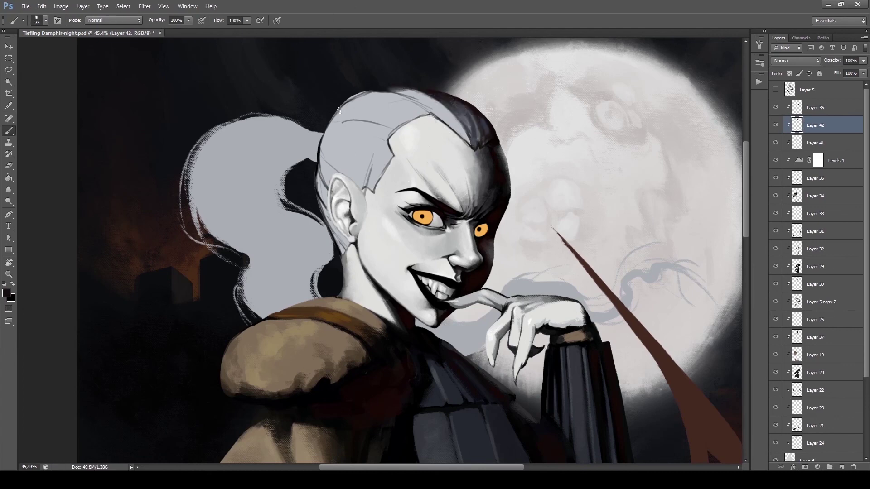
Step: Shade the slicked-back hair behind the ear and above the temple on Layer 42, alternating tones and brush sizes
key(bracketleft)
key(bracketleft)
drag(342, 193, 319, 255)
key(bracketright)
key(bracketright)
key(bracketright)
drag(325, 171, 318, 205)
key(x)
mouse_move(364, 191)
mouse_down()
mouse_move(340, 197)
mouse_move(351, 175)
mouse_move(339, 192)
mouse_up()
key(x)
key(x)
drag(356, 150, 344, 195)
Step: Save the document and paint fine strand streaks along the crown above the forehead with a 15 px brush
key(bracketleft)
key(r)
drag(291, 142, 273, 153)
key(bracketright)
key(Escape)
key(bracketleft)
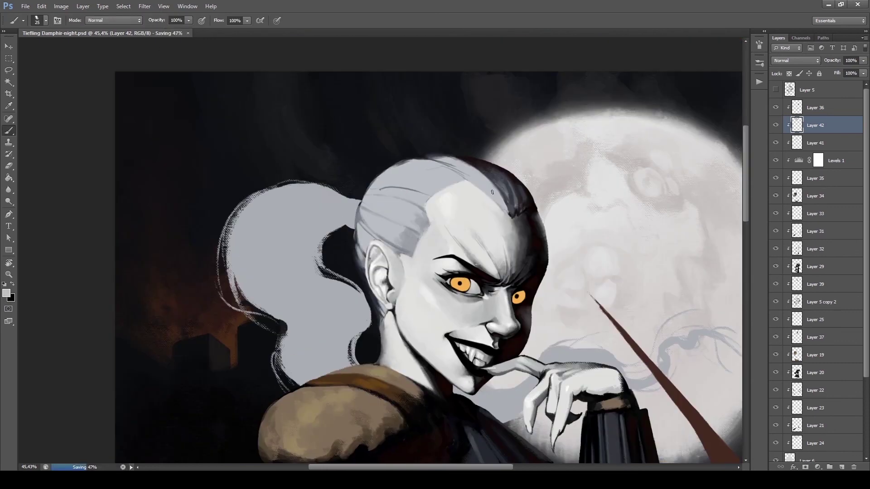
key(bracketleft)
drag(433, 159, 484, 194)
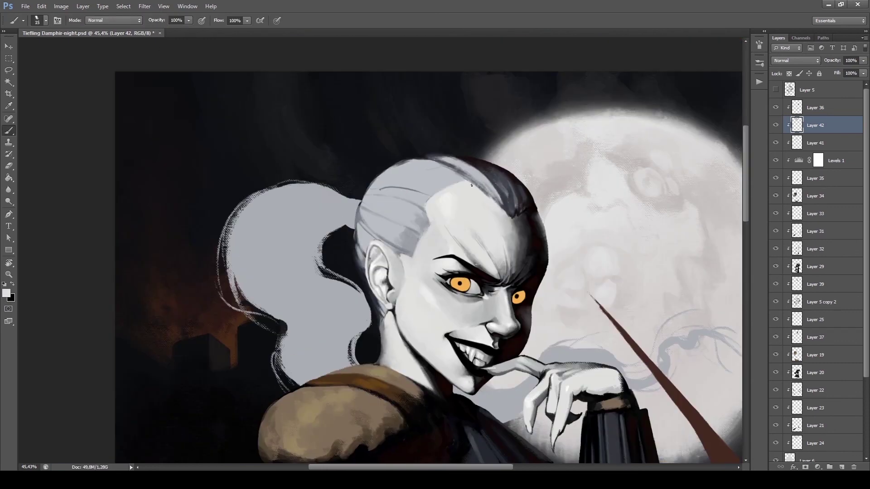
Step: Sample a hair tone and paint light and dark strands sweeping back across the side of the head
key(r)
mouse_move(466, 163)
mouse_down()
mouse_move(295, 151)
mouse_move(272, 236)
mouse_move(294, 268)
mouse_move(317, 263)
mouse_move(356, 296)
mouse_up()
alt+click(329, 261)
drag(330, 269, 352, 295)
drag(329, 286, 303, 287)
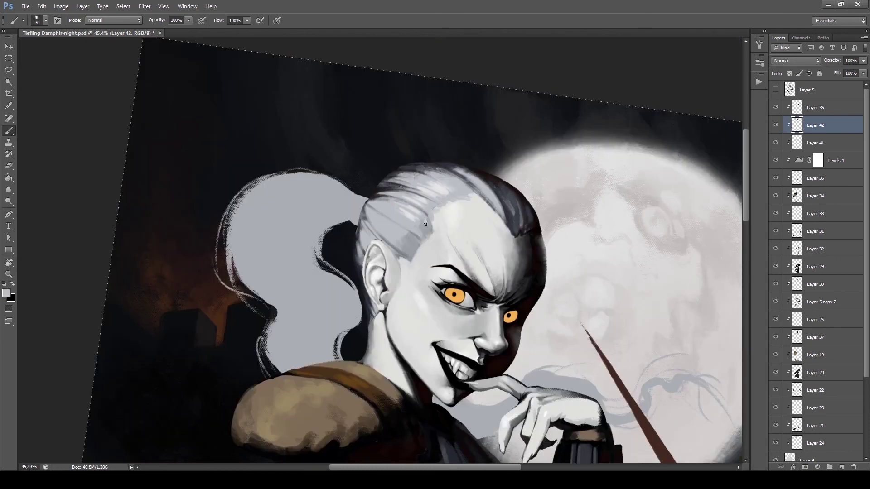
key(r)
key(Escape)
key(b)
key(ctrl+minus)
key(ctrl+minus)
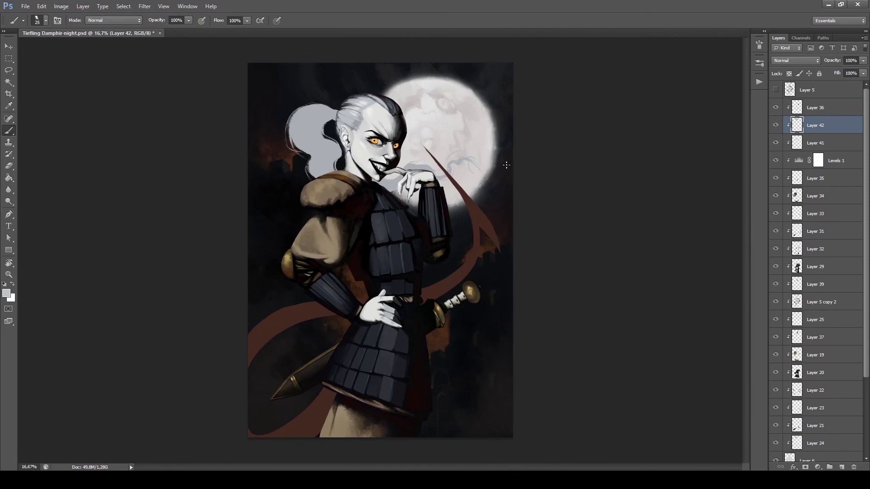
Step: Deepen the dark strands along the back edge of the slicked hair and sample a pale lavender from it
key(z)
drag(376, 136, 421, 136)
key(r)
mouse_move(408, 227)
mouse_down()
mouse_move(317, 294)
mouse_move(258, 324)
mouse_up()
key(b)
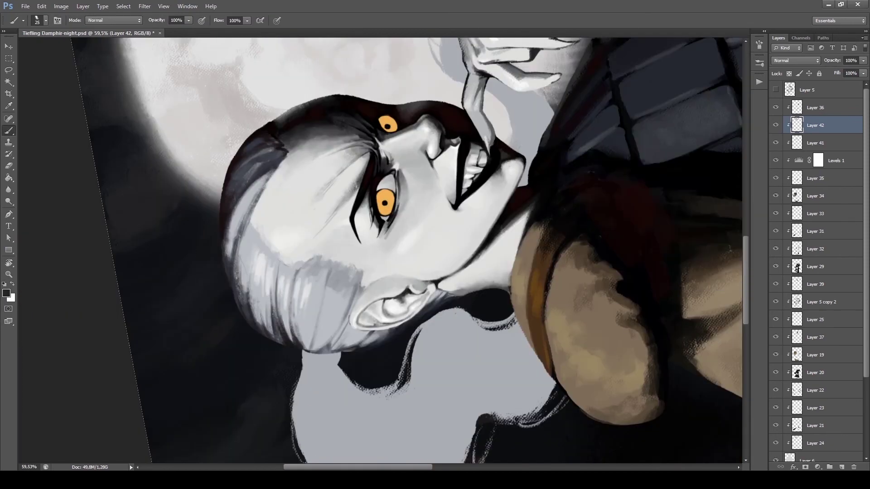
key(r)
mouse_move(225, 236)
mouse_down()
mouse_move(253, 191)
mouse_move(317, 208)
mouse_up()
key(b)
alt+click(320, 216)
key(bracketright)
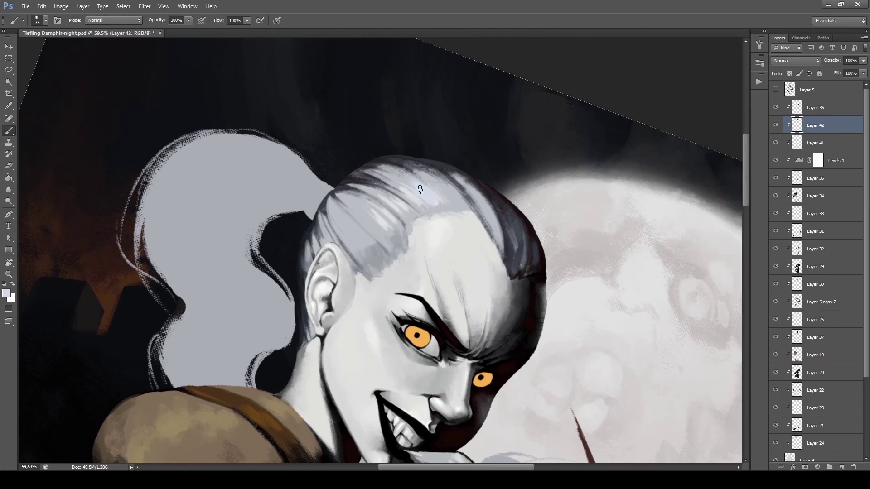
Step: Paint pale lavender strands over the crown and side hair with a smaller brush, and save the file
key(bracketleft)
key(bracketleft)
click(11, 298)
click(740, 144)
drag(377, 220, 336, 226)
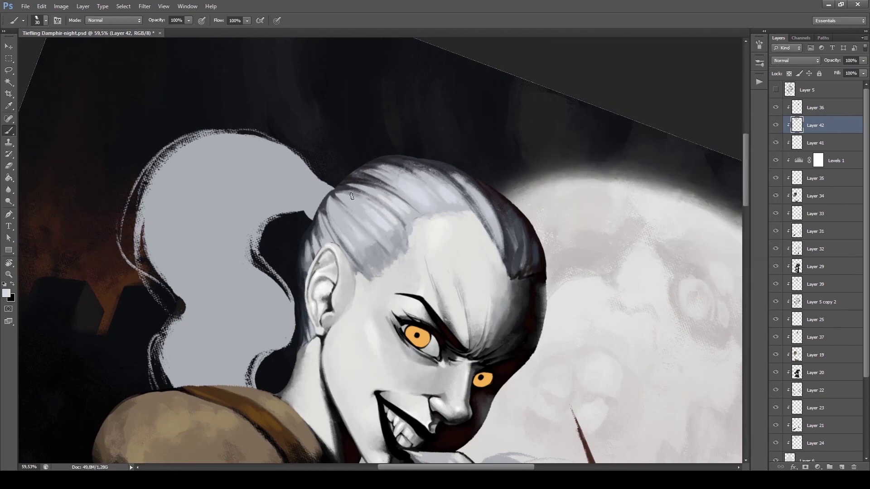
key(ctrl+s)
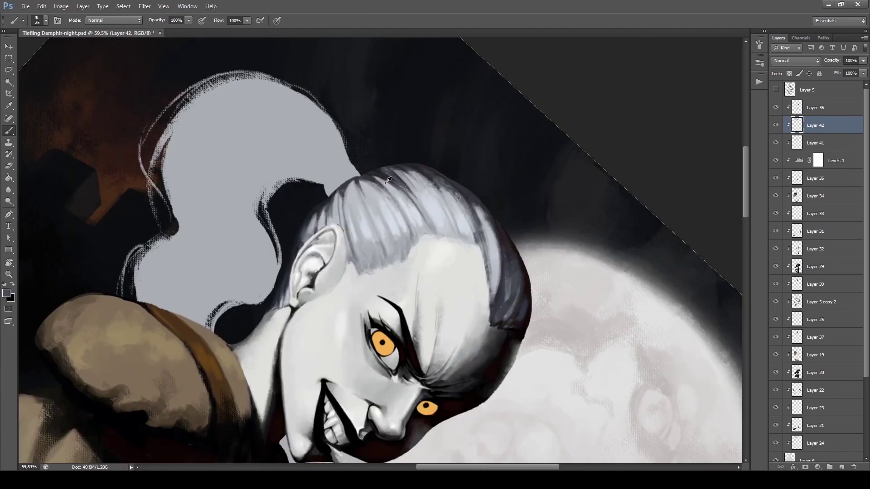
Step: Sharpen the side hair strands with sampled dark tones, white highlights and grey accents using a brush of about 20 px
alt+click(388, 181)
key(bracketleft)
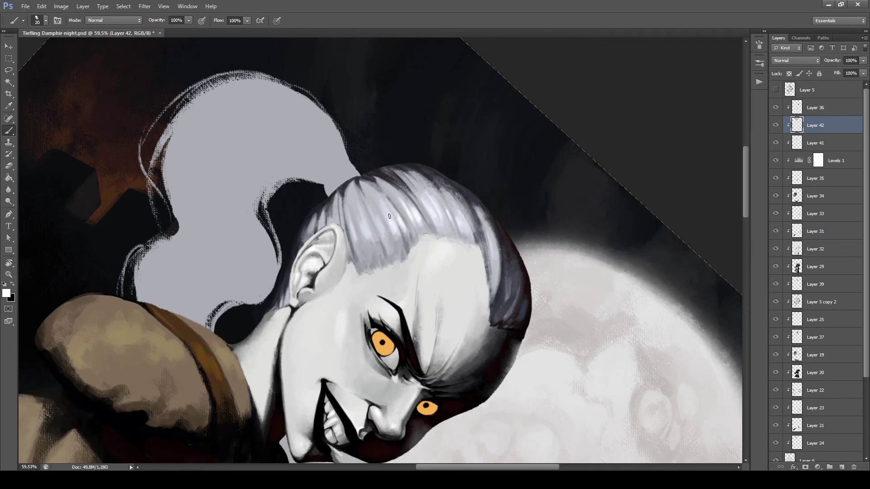
key(bracketright)
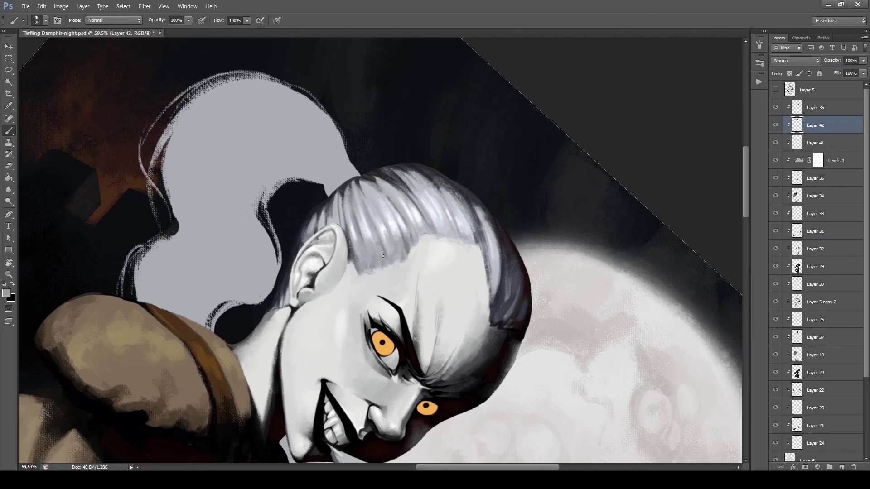
mouse_move(409, 187)
mouse_down()
mouse_move(353, 309)
mouse_move(346, 291)
mouse_up()
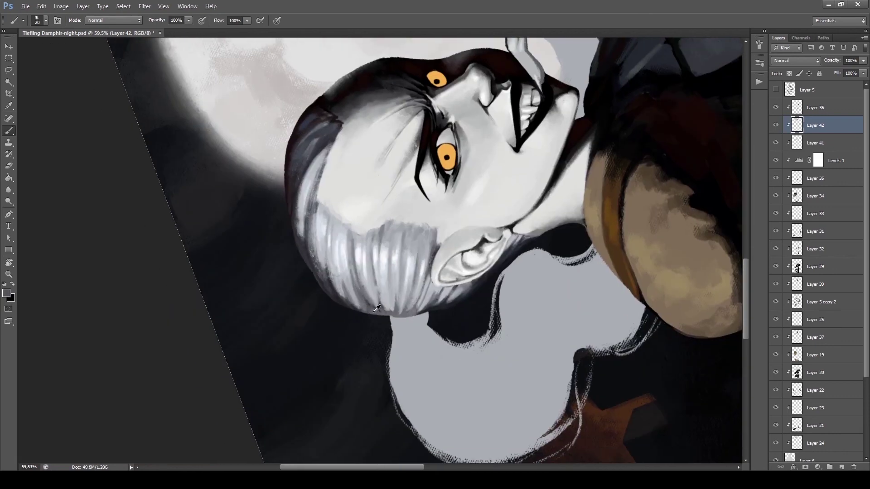
alt+click(396, 314)
key(Escape)
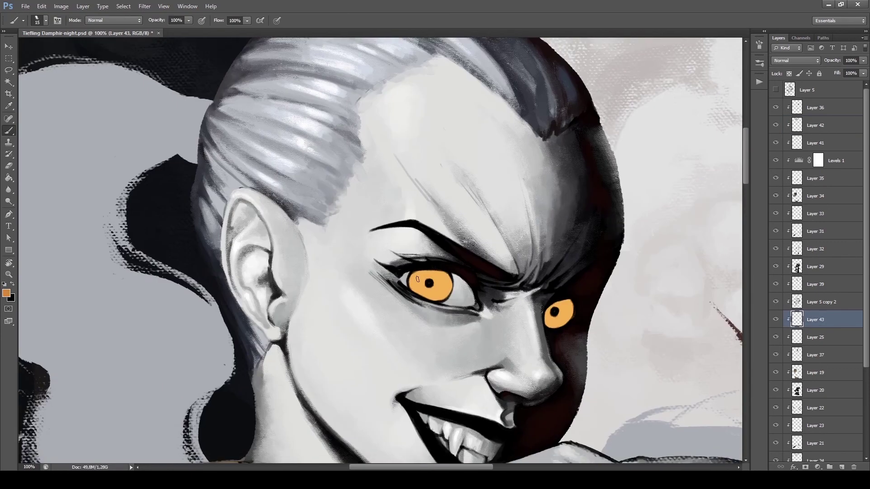
Step: Shade both irises with deeper sampled orange tones on Layer 43, above Layer 25
alt+click(431, 273)
key(Return)
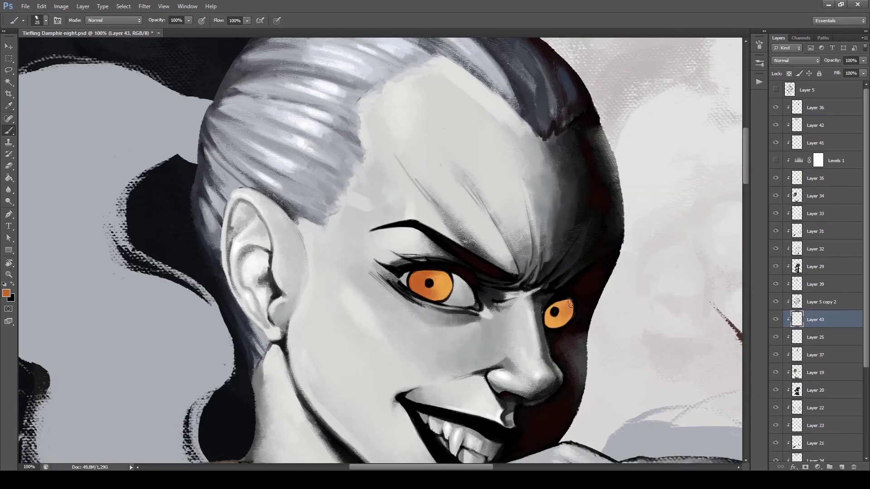
alt+click(433, 280)
key(Return)
alt+click(415, 284)
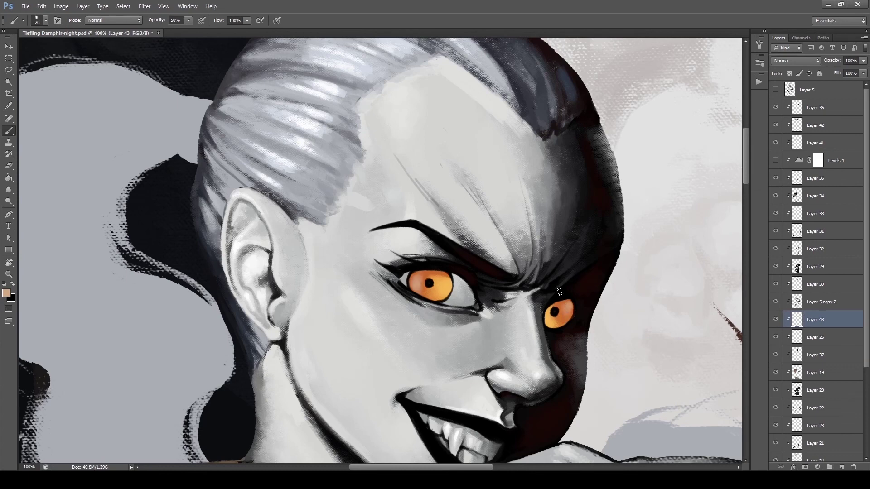
Step: Add a new layer above Layer 39 and paint a warm orange glow around the eyes with a small brush
click(815, 284)
key(ctrl+shift+alt+n)
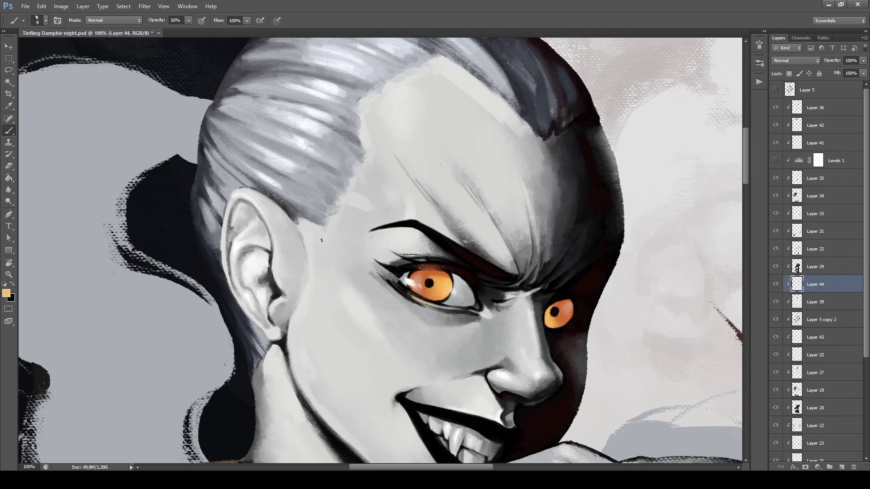
key(bracketleft)
key(bracketleft)
key(bracketleft)
key(bracketleft)
key(bracketleft)
key(ctrl+0)
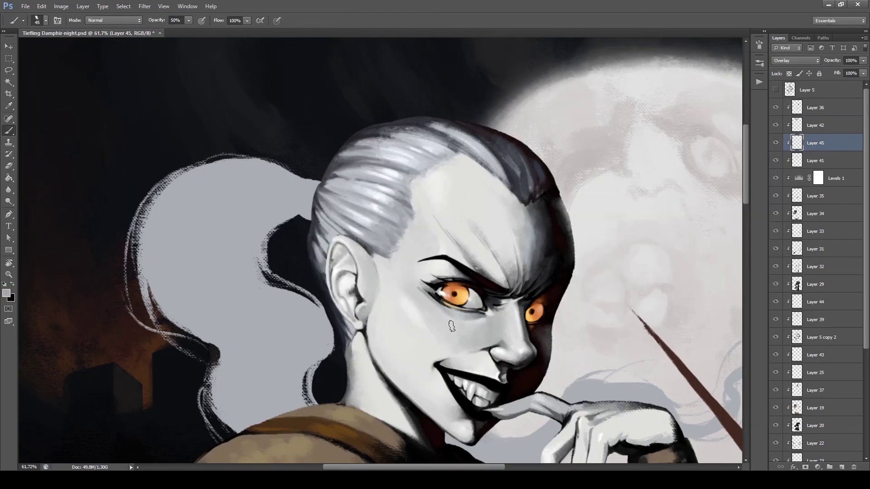
Step: Tint the face shadows on the Overlay layer above Layer 41, save the file and adjust the tint's hue and saturation
key(bracketleft)
key(bracketleft)
key(ctrl+s)
drag(438, 201, 343, 129)
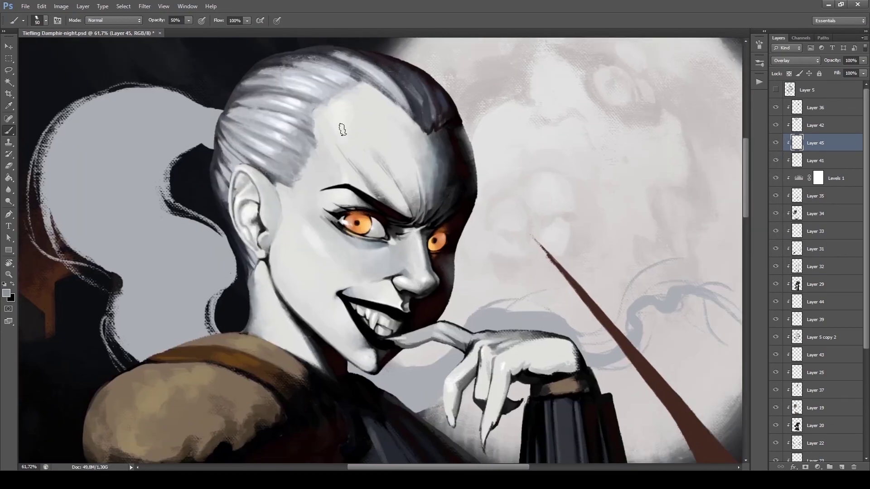
key(ctrl+u)
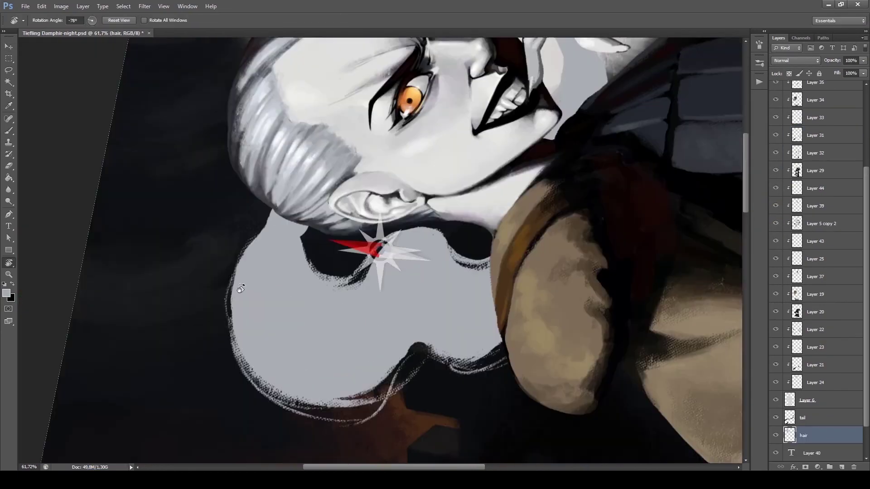
Step: Block in grey shadows along the ponytail's inner curve and lower lock on Layer 46, clipped to the hair layer
drag(229, 288, 408, 294)
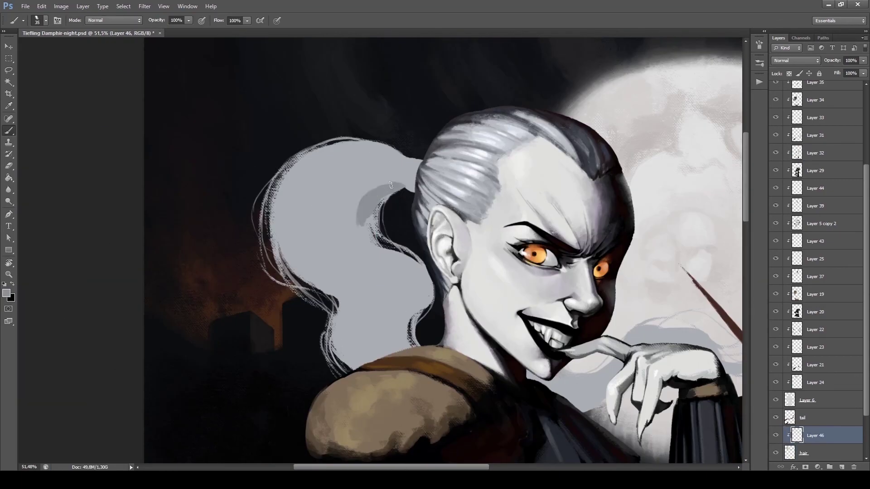
drag(358, 191, 415, 298)
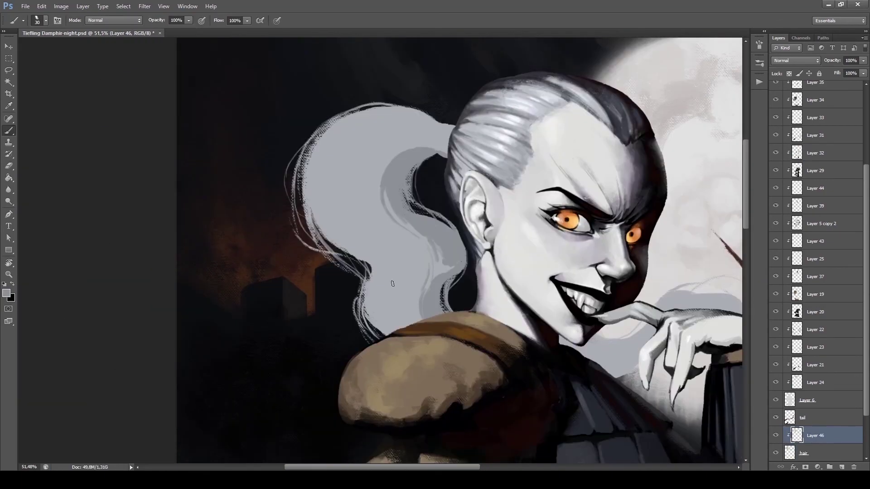
mouse_move(331, 207)
mouse_down()
mouse_move(331, 223)
mouse_move(370, 274)
mouse_move(377, 239)
mouse_move(385, 317)
mouse_move(408, 253)
mouse_move(397, 285)
mouse_move(442, 361)
mouse_move(536, 404)
mouse_up()
Step: Shade the hair strand curling across the moon behind the hand in grey on Layer 46, varying the brush size
key(r)
key(b)
key(bracketleft)
key(bracketright)
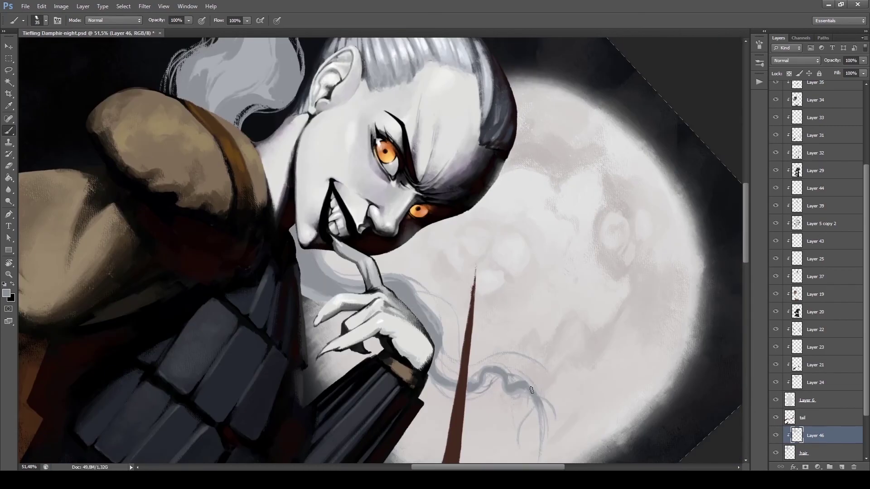
key(r)
mouse_move(497, 375)
mouse_down()
mouse_move(408, 208)
mouse_move(314, 363)
mouse_up()
key(b)
key(bracketleft)
key(bracketleft)
key(bracketleft)
key(bracketleft)
key(r)
Step: Add a new layer above Layer 46 for softer ponytail shading, with a larger brush at 50% opacity
drag(324, 313, 132, 27)
key(b)
key(bracketright)
key(bracketright)
key(bracketright)
key(bracketright)
key(ctrl+shift+alt+n)
key(5)
Step: Blend soft grey mid-tones through the ponytail on Layer 47 with varying brush sizes
key(r)
drag(296, 318, 256, 255)
key(b)
key(bracketleft)
key(bracketleft)
key(bracketleft)
key(bracketleft)
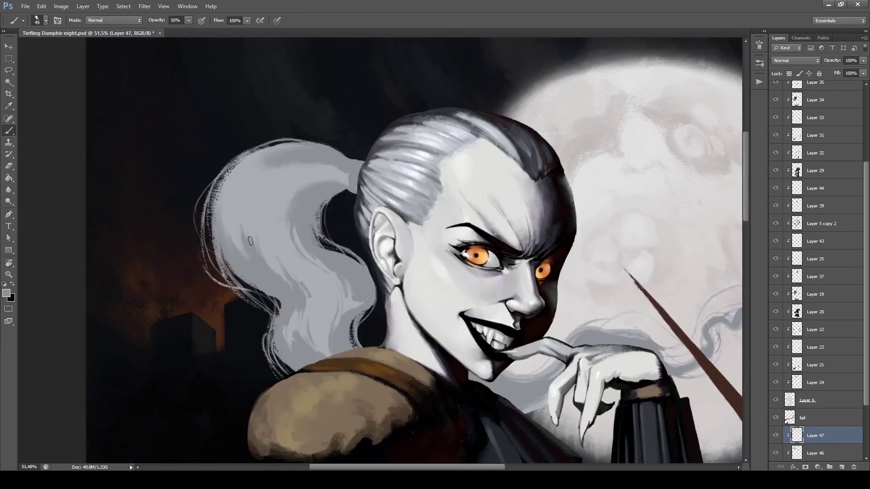
key(bracketleft)
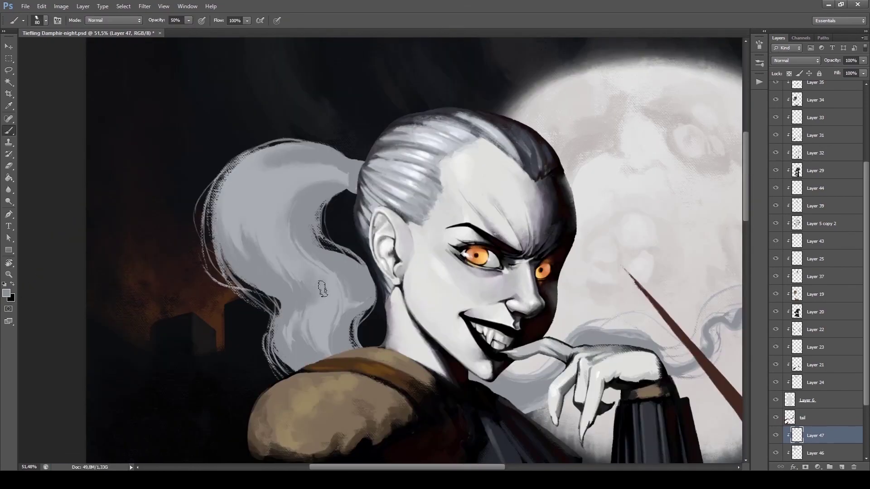
key(ctrl+0)
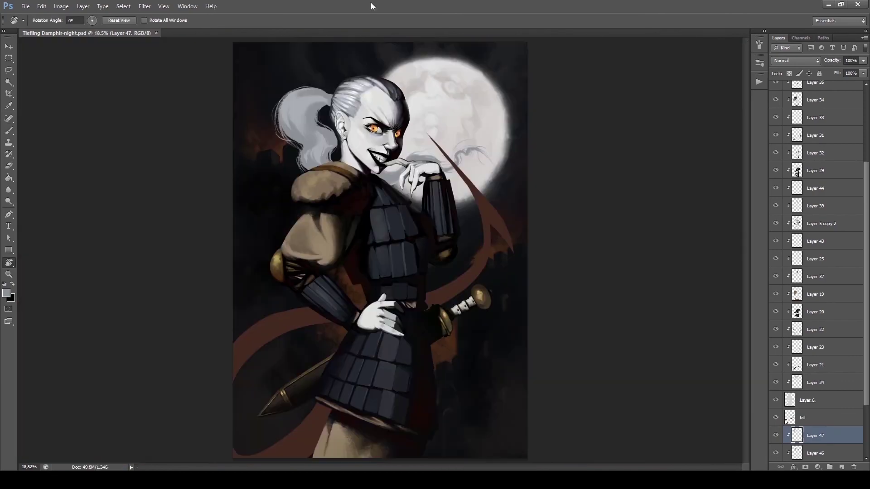
Step: Select Layer 44 and touch up the mouth area with fine white accents using a 10 px brush
scroll(489, 314, up, 2)
ctrl+click(489, 314)
key(bracketleft)
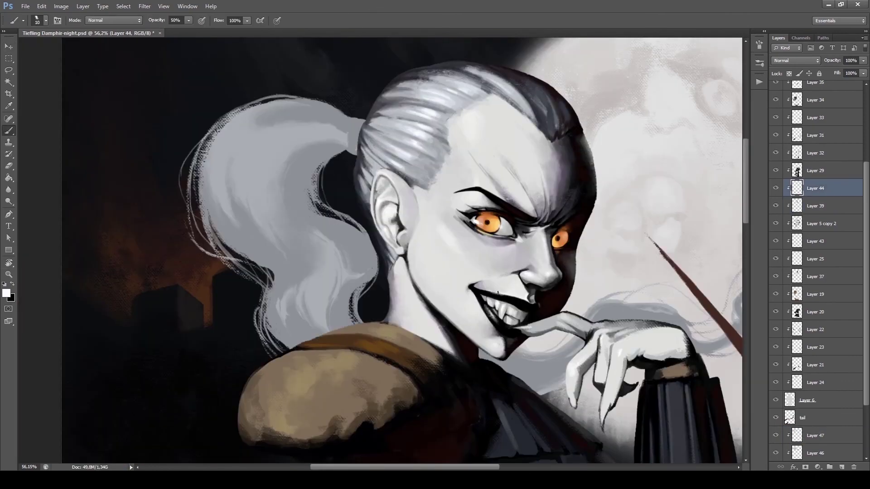
ctrl+click(496, 296)
Step: Add a new layer above Layer 47 and paint flowing mid-tone strands in the ponytail with a sampled grey
key(ctrl+shift+alt+n)
key(r)
drag(437, 136, 317, 221)
key(Escape)
alt+click(318, 221)
key(bracketright)
key(bracketright)
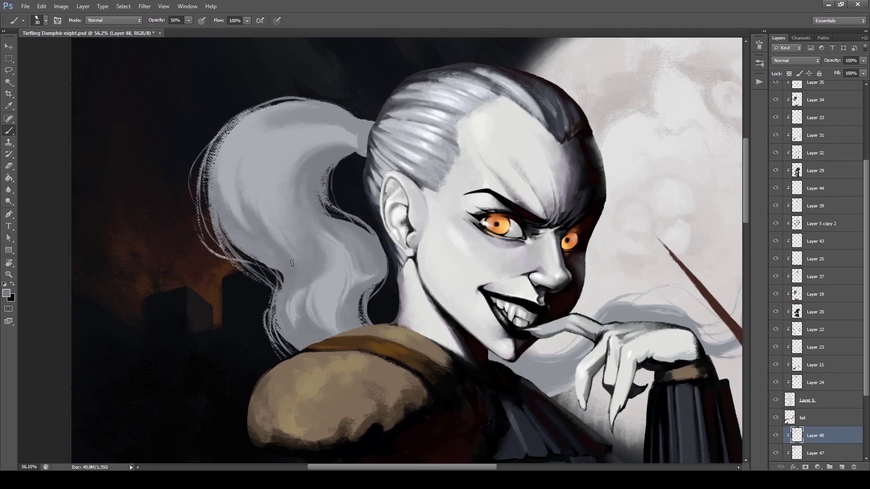
key(bracketright)
Step: Refine the grey strands of the hair behind the hand and the ponytail's lower end with a smaller brush
drag(322, 262, 220, 122)
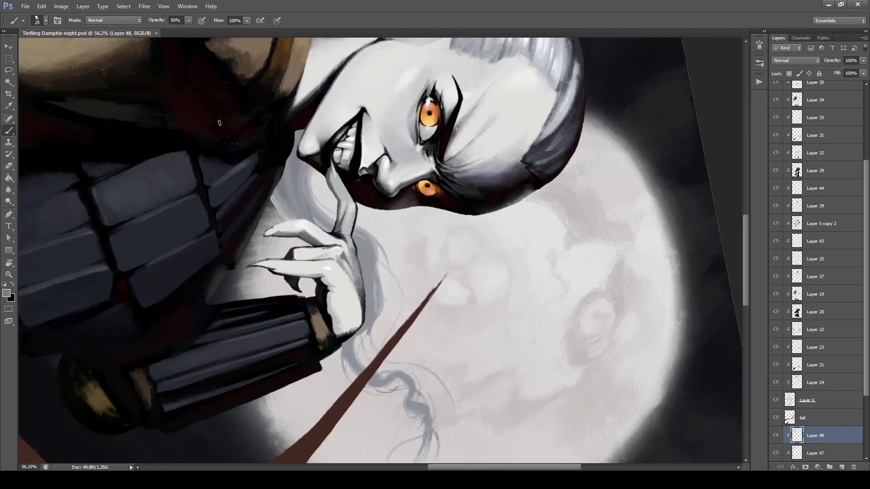
key(bracketleft)
scroll(348, 239, down, 3)
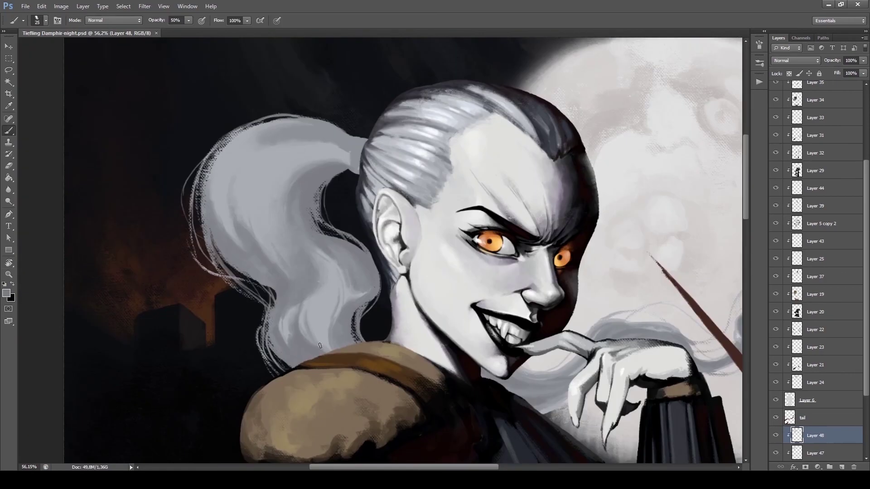
key(bracketleft)
key(bracketleft)
drag(322, 173, 377, 211)
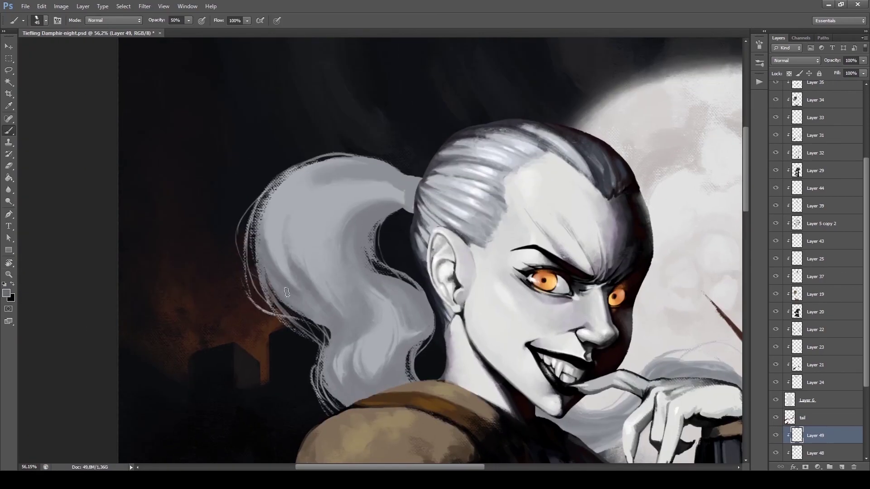
Step: Darken the ponytail's outer and inner edges on Layer 49 at 50% opacity, changing brush sizes
key(bracketright)
key(bracketright)
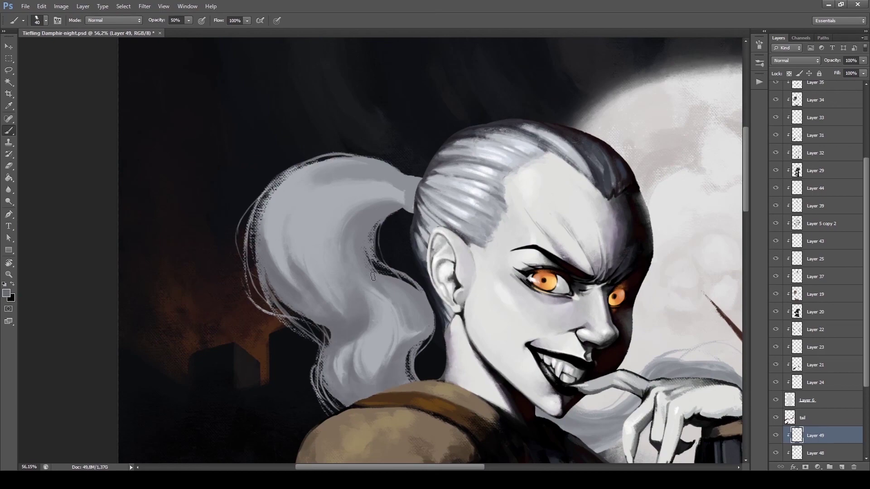
key(bracketleft)
key(bracketleft)
key(bracketleft)
key(r)
drag(405, 317, 276, 293)
key(Escape)
Step: Add a new layer above Layer 49 and paint dark strands along the ponytail's inner curve at 100% brush opacity
key(ctrl+shift+alt+n)
mouse_move(406, 317)
mouse_down()
mouse_move(277, 293)
mouse_move(286, 325)
mouse_up()
key(0)
key(bracketright)
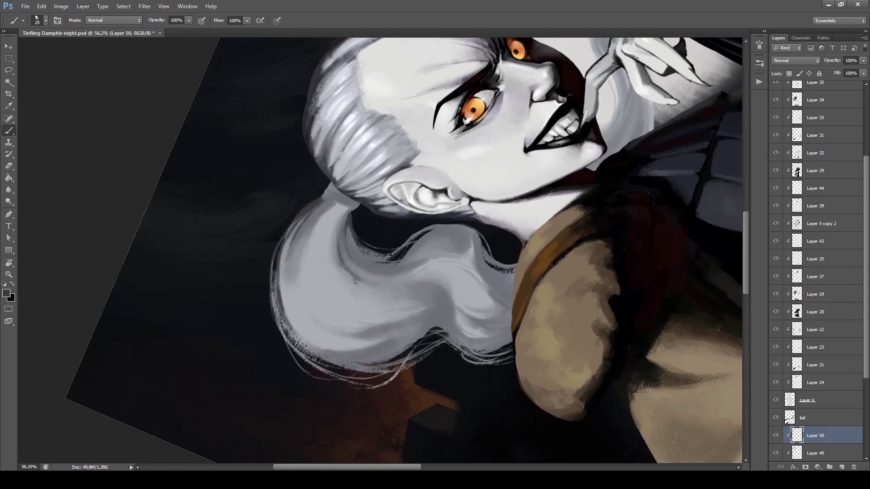
drag(355, 281, 431, 295)
key(bracketright)
key(bracketright)
Step: Paint dark strands along the ponytail's outer edge and lower lock on Layer 50 with a 30 px brush
drag(381, 245, 277, 254)
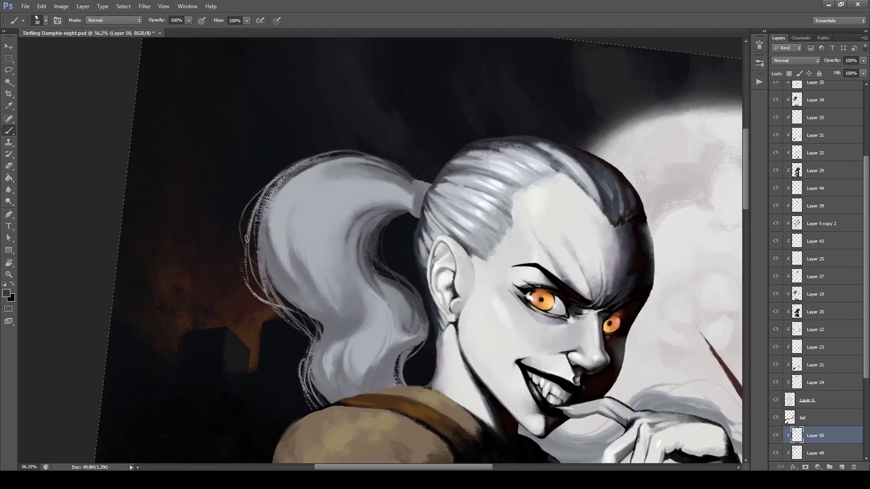
drag(295, 304, 349, 290)
drag(352, 344, 357, 277)
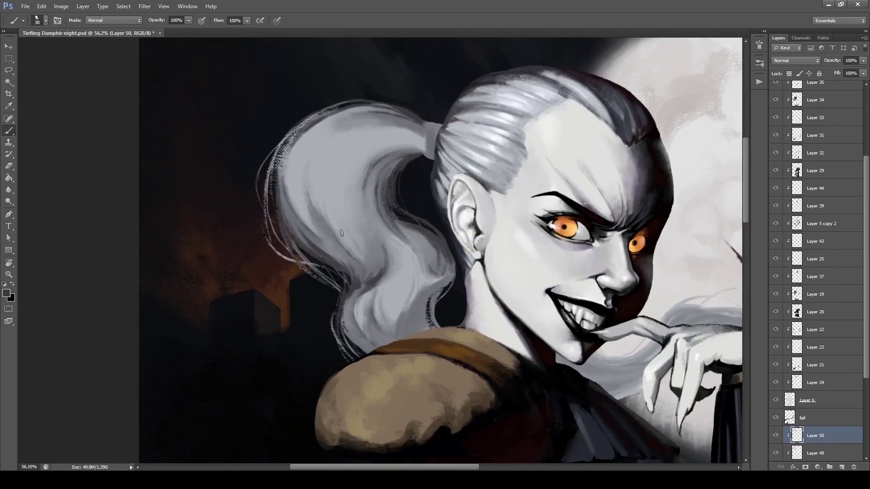
drag(453, 272, 394, 338)
scroll(688, 247, up, 2)
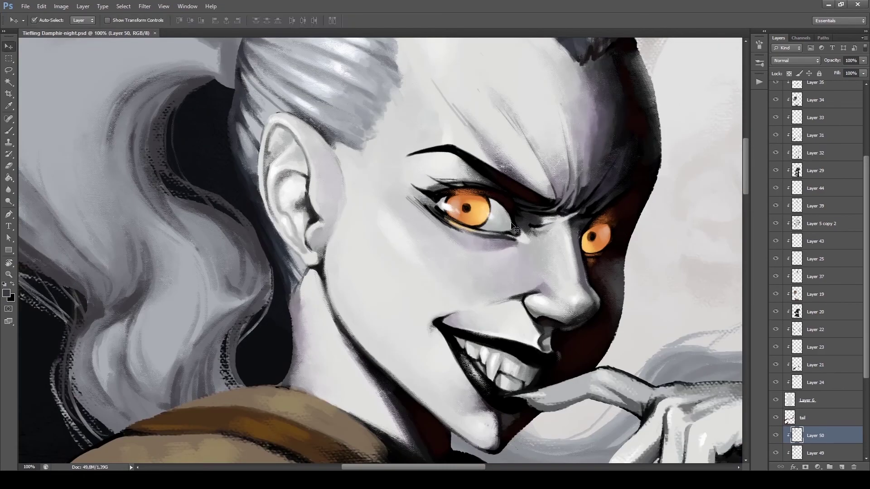
Step: Add a new layer above Layer 37 and adjust the brush size for small touches on the face
click(781, 277)
key(bracketleft)
key(bracketleft)
key(bracketleft)
key(ctrl+shift+alt+n)
key(bracketright)
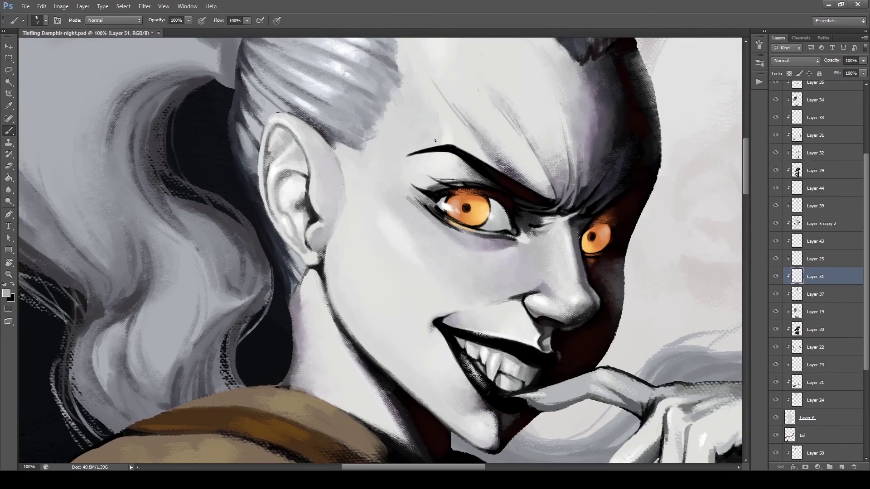
Step: Add a new layer above Layer 50 and tint the ponytail's dark edges with a dark red-brown brush
key(ctrl+minus)
key(ctrl+minus)
key(r)
drag(499, 181, 272, 317)
key(z)
key(r)
key(Escape)
key(b)
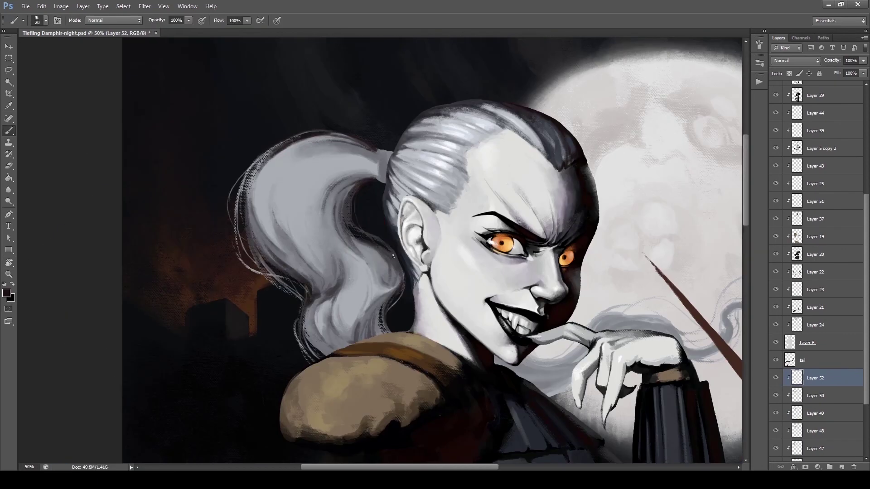
key(bracketright)
Step: Define the claw-like fingernails of the raised hand with grey strokes on Layer 36 using a 10 px brush
scroll(406, 280, down, 1)
scroll(407, 280, left, 1)
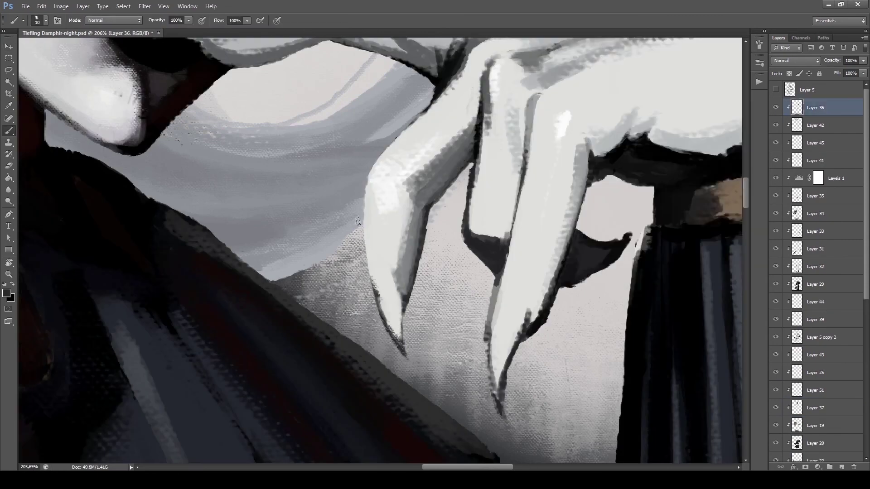
alt+click(358, 222)
mouse_move(379, 282)
mouse_down()
mouse_move(401, 337)
mouse_move(383, 303)
mouse_up()
drag(500, 277, 496, 408)
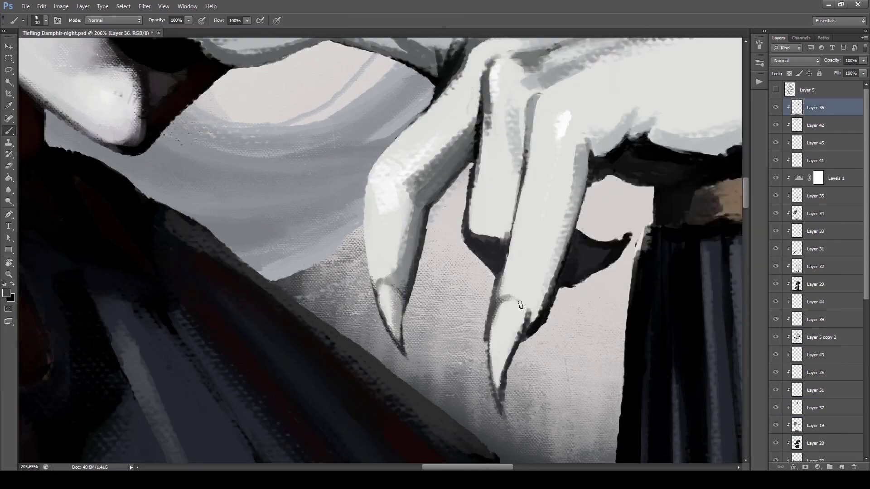
mouse_move(551, 209)
mouse_down()
mouse_move(521, 231)
mouse_move(537, 189)
mouse_move(539, 213)
mouse_up()
Step: Paint dark reddish strands into the ponytail's lower end and inner curve on Layer 52 with a 15 px brush
scroll(539, 218, up, 1)
scroll(539, 217, right, 1)
scroll(548, 230, right, 1)
alt+click(537, 213)
scroll(539, 213, up, 1)
key(bracketleft)
key(bracketleft)
drag(496, 188, 495, 254)
drag(458, 177, 456, 222)
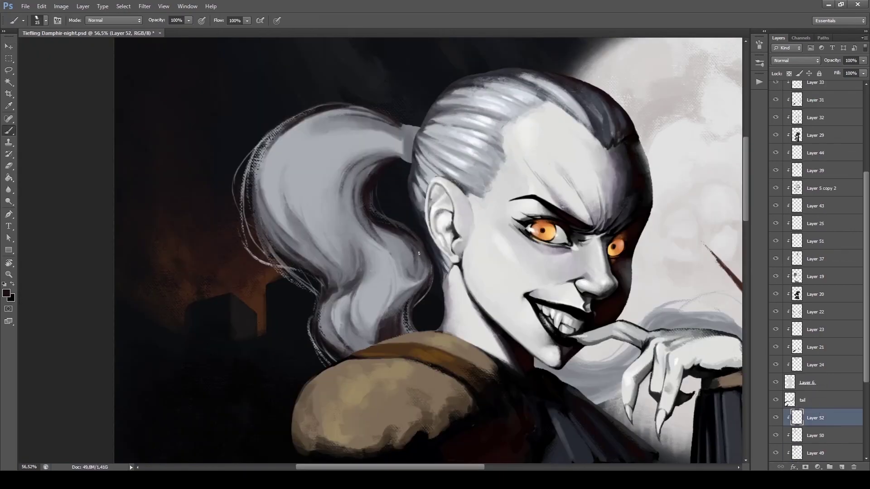
Step: Shade the ponytail's outer side and lower lock in mauve-grey on Layer 52 with a 30 px brush
key(bracketright)
mouse_move(419, 254)
mouse_down()
mouse_move(381, 230)
mouse_move(369, 249)
mouse_up()
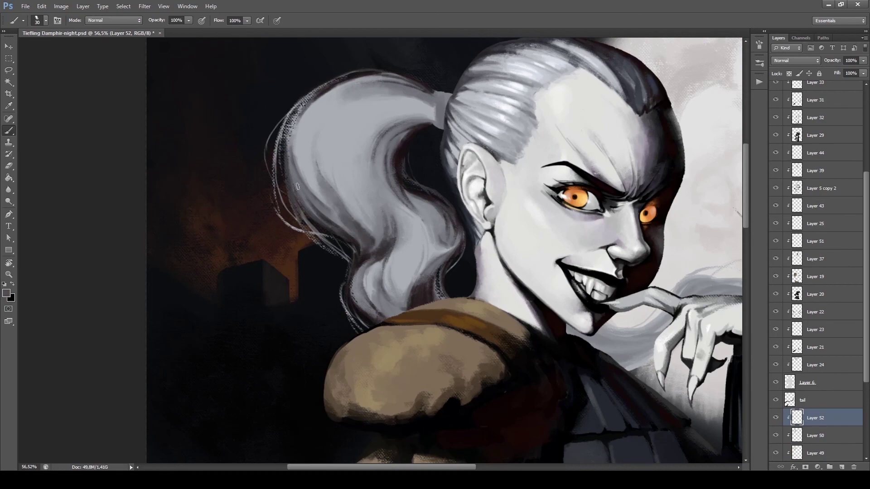
scroll(308, 196, down, 2)
key(bracketright)
key(bracketright)
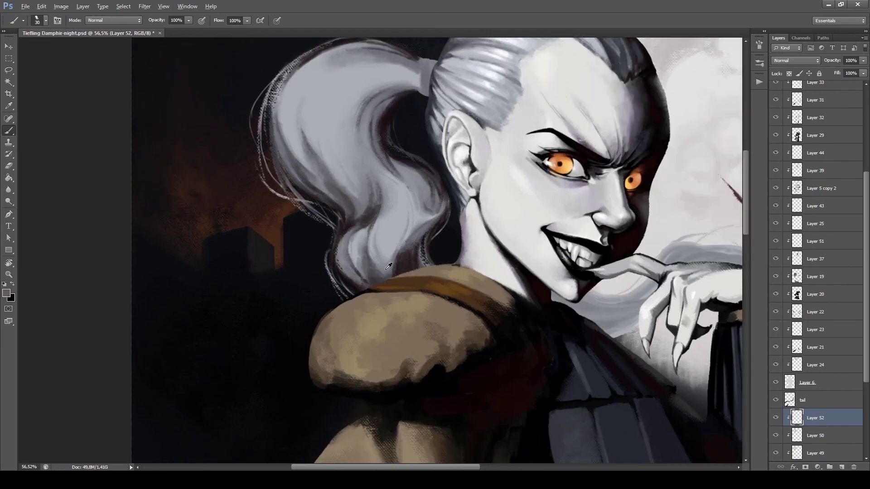
scroll(370, 278, up, 2)
mouse_move(370, 277)
mouse_down()
mouse_move(344, 254)
mouse_move(329, 262)
mouse_move(326, 253)
mouse_move(341, 290)
mouse_up()
Step: Add a new layer above Layer 52 and paint pale highlight strands along the ponytail's upper curve and lower lock
key(ctrl+alt+shift+n)
key(bracketright)
key(bracketright)
key(bracketright)
alt+click(329, 262)
mouse_move(317, 220)
mouse_down()
mouse_move(299, 281)
mouse_move(312, 250)
mouse_move(279, 219)
mouse_up()
key(bracketleft)
key(bracketleft)
key(bracketright)
drag(389, 289, 368, 354)
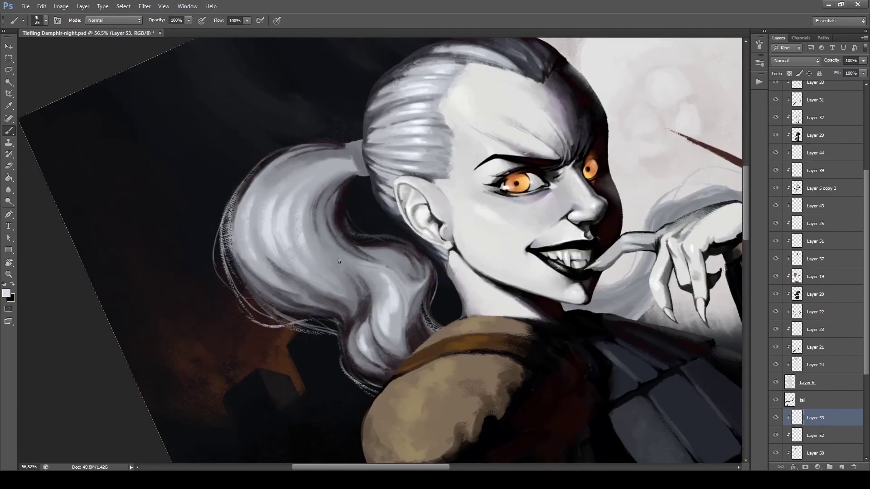
Step: Add another layer for the ponytail, paint broader light strands on its outer bulge, and save the file
key(ctrl+alt+shift+n)
key(bracketright)
key(bracketright)
key(bracketright)
mouse_move(327, 193)
mouse_down()
mouse_move(435, 308)
mouse_move(281, 239)
mouse_move(279, 191)
mouse_up()
key(ctrl+s)
key(bracketleft)
key(bracketleft)
mouse_move(280, 239)
mouse_down()
mouse_move(290, 272)
mouse_move(276, 335)
mouse_up()
mouse_move(290, 254)
mouse_down()
mouse_move(289, 268)
mouse_move(317, 227)
mouse_move(278, 251)
mouse_up()
Step: Add a new layer above Layer 53 and darken the hair strands behind the raised hand with a 25 px brush
key(ctrl+alt+shift+n)
key(bracketleft)
mouse_move(406, 308)
mouse_down()
mouse_move(398, 272)
mouse_move(372, 254)
mouse_move(345, 272)
mouse_move(347, 265)
mouse_up()
key(x)
key(bracketright)
key(bracketright)
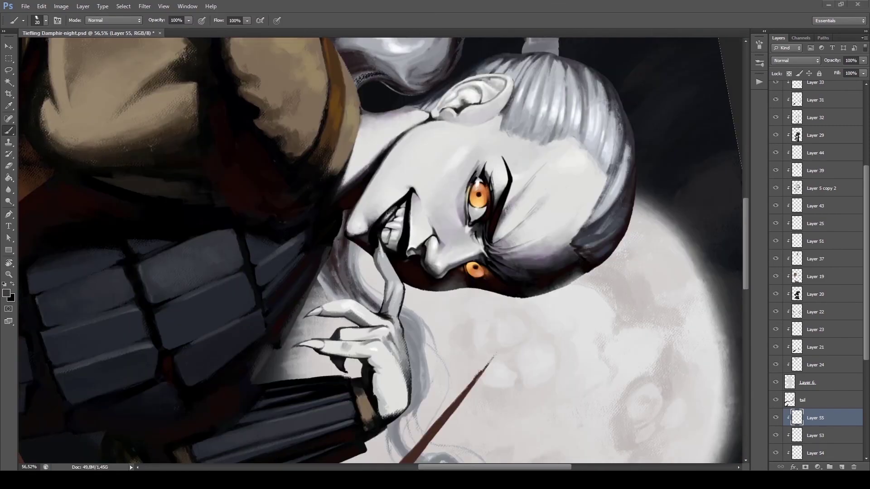
key(bracketright)
drag(381, 315, 422, 306)
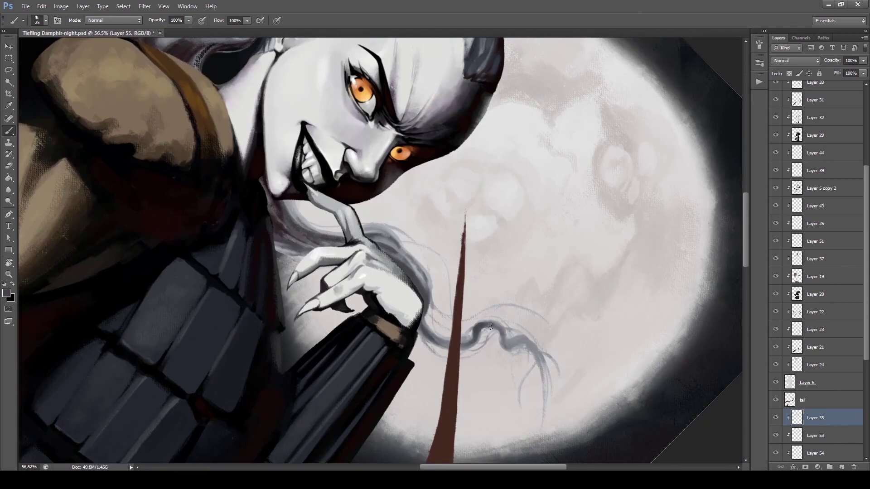
Step: Deepen the curling hair tip over the moon and the strands under the chin on Layer 55
key(bracketleft)
drag(505, 348, 512, 341)
key(bracketright)
drag(267, 206, 275, 233)
key(bracketleft)
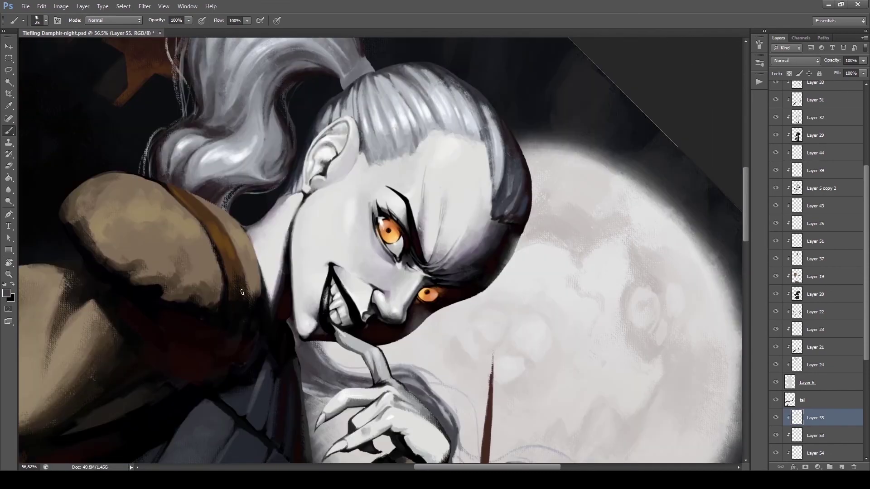
drag(414, 360, 439, 384)
Step: Add a new layer above Layer 55 and paint fine white strands around the hair lock over the moon
key(ctrl+shift+alt+n)
key(bracketright)
key(bracketright)
key(x)
mouse_move(399, 278)
mouse_down()
mouse_move(461, 349)
mouse_move(558, 376)
mouse_up()
drag(448, 405, 426, 329)
key(bracketright)
key(bracketright)
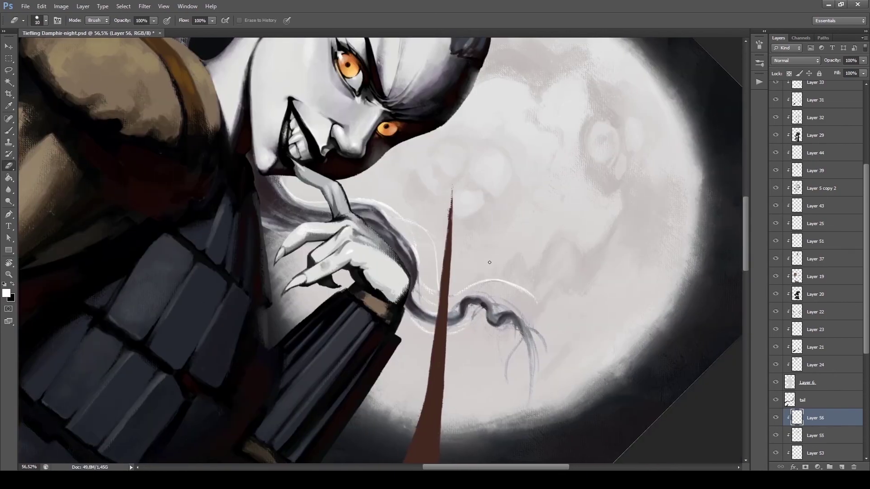
Step: Erase excess from the white strands over the moon and rework the lock's dark tones on the layer below
drag(488, 280, 458, 244)
drag(479, 345, 475, 263)
mouse_move(359, 206)
mouse_down()
mouse_move(463, 380)
mouse_move(474, 325)
mouse_up()
key(alt+bracketleft)
key(bracketleft)
key(x)
mouse_move(423, 239)
mouse_down()
mouse_move(498, 317)
mouse_move(541, 290)
mouse_up()
Step: Add Layers 57 and 58 above Layer 56 and paint the ponytail's hair tie in brown
key(ctrl+shift+alt+n)
key(ctrl+shift+alt+n)
key(bracketright)
drag(401, 218, 412, 247)
click(759, 45)
click(759, 45)
key(bracketleft)
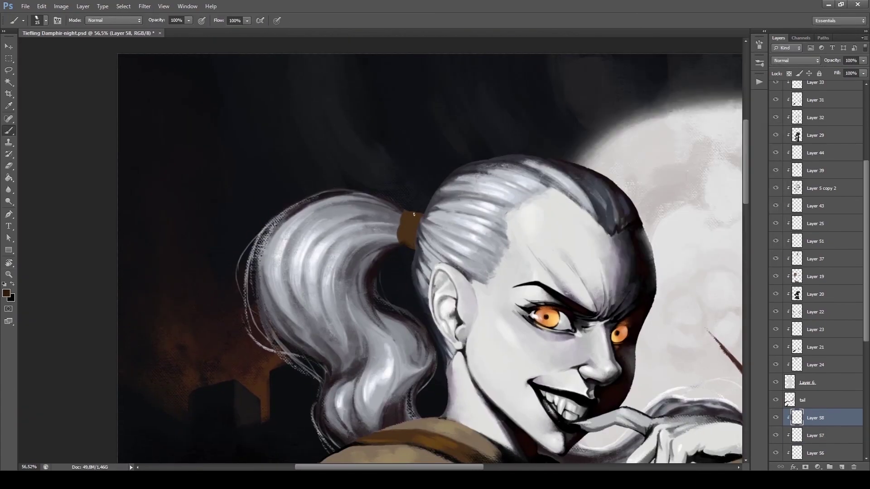
Step: Add a new layer above Layer 58, paint ochre highlights on the hair tie, and choose dark brown #2f2116 as the foreground colour
key(ctrl+shift+alt+n)
key(bracketleft)
alt+click(402, 219)
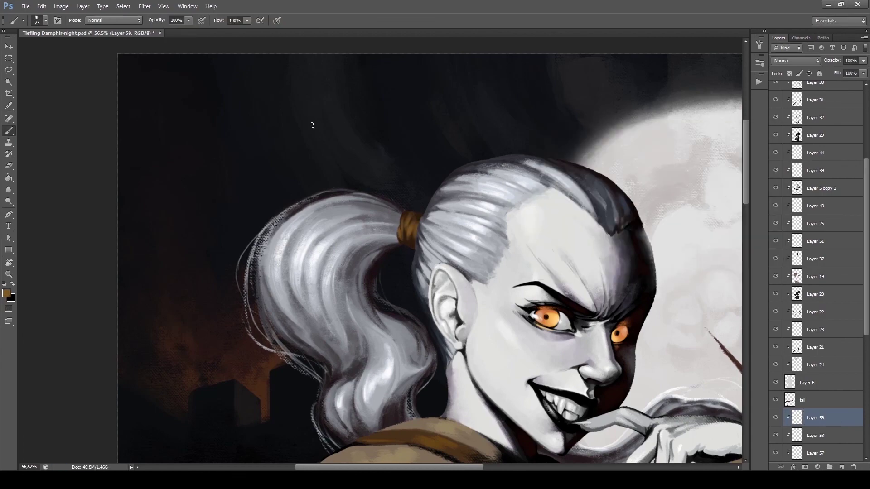
key(bracketleft)
key(bracketleft)
drag(398, 212, 398, 242)
drag(398, 242, 354, 242)
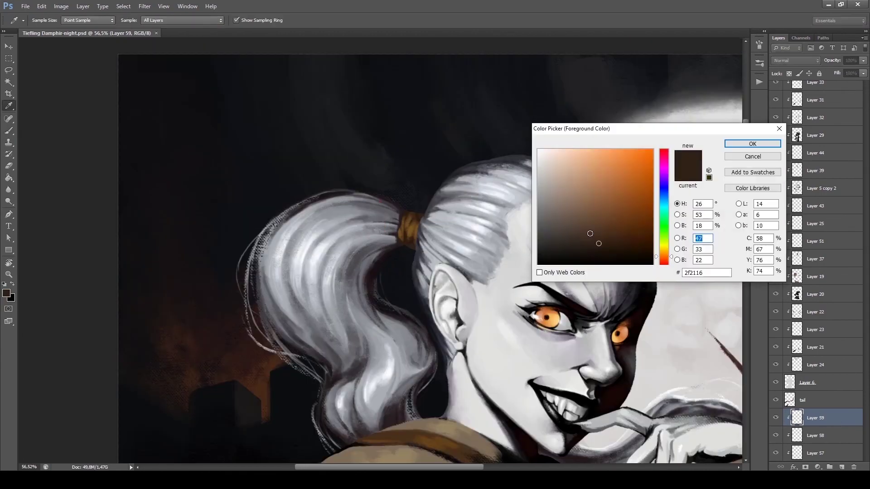
click(738, 142)
click(6, 293)
click(738, 142)
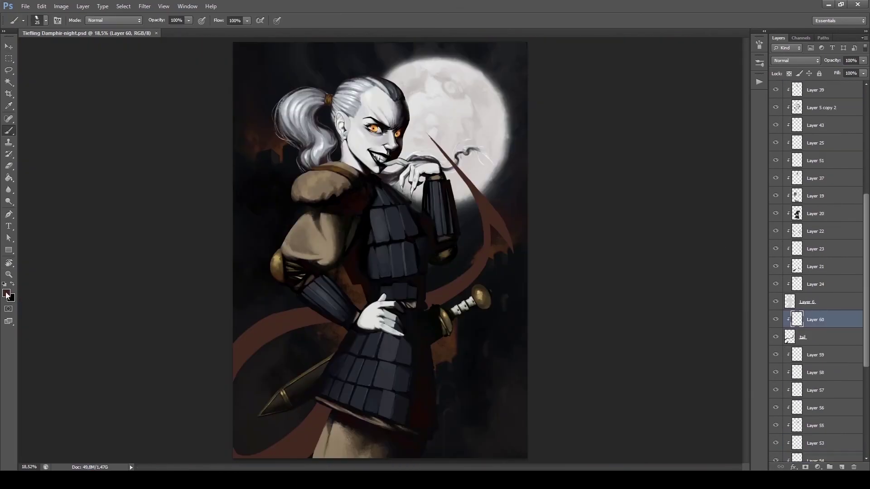
Step: Shade the tail in dark red on new layers clipped to the tail layer, using a brush at 50% opacity
click(7, 293)
click(738, 142)
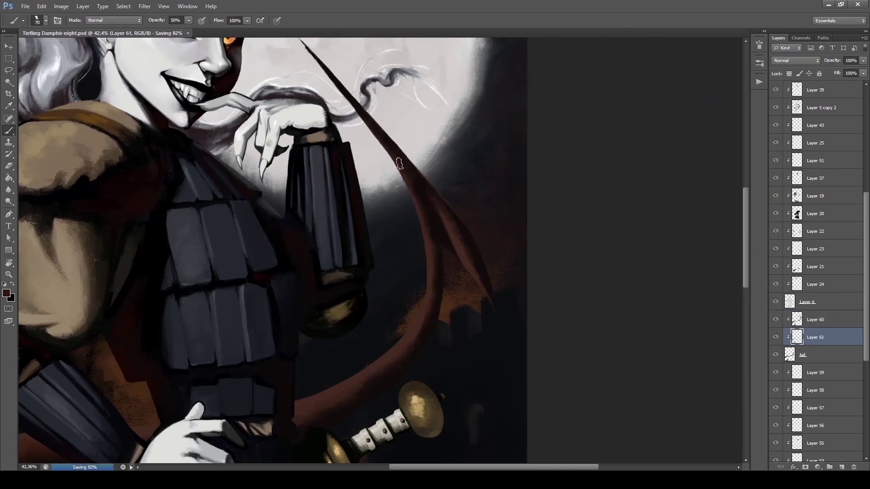
click(815, 321)
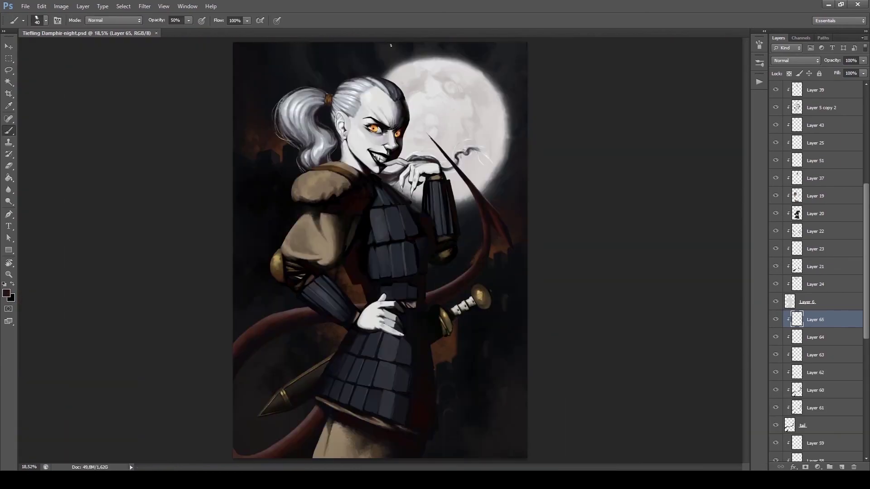
key(z)
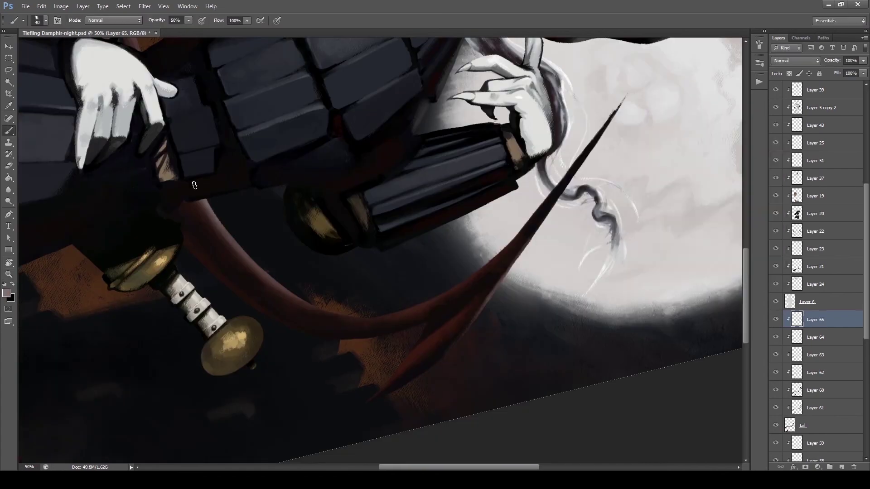